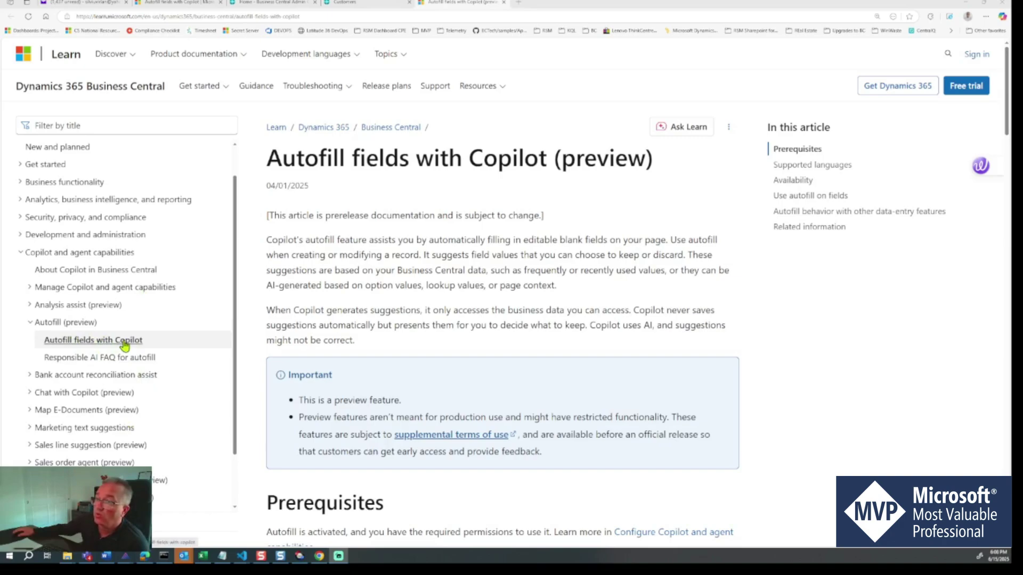
Review the Autofill article's Availability section, highlighting the page types where autofill is and isn't available.
{"action": "scroll", "coordinate": [132, 348], "scroll_direction": "down", "scroll_amount": 2}
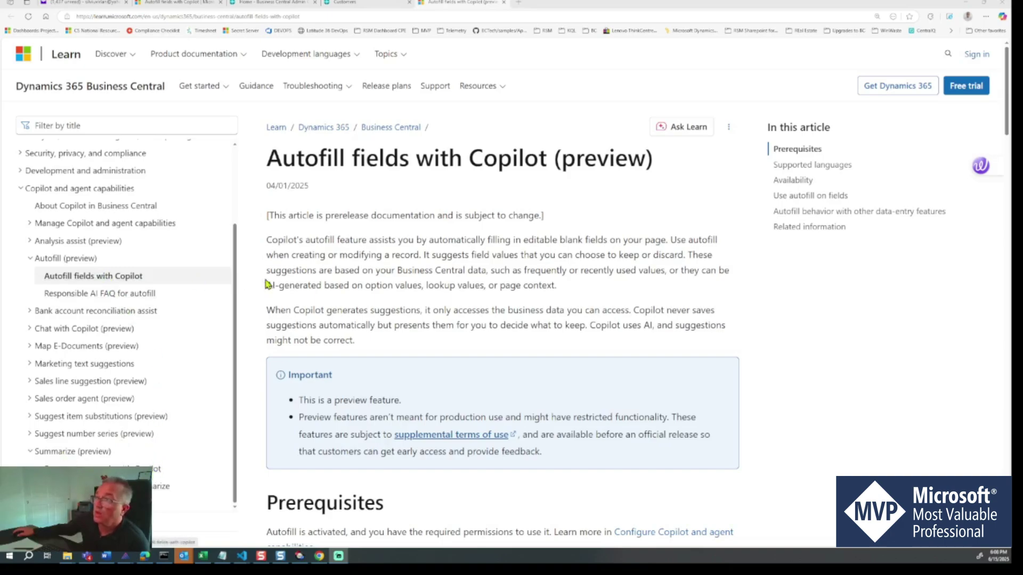
{"action": "scroll", "coordinate": [471, 221], "scroll_direction": "down", "scroll_amount": 10}
{"action": "scroll", "coordinate": [480, 235], "scroll_direction": "up", "scroll_amount": 1}
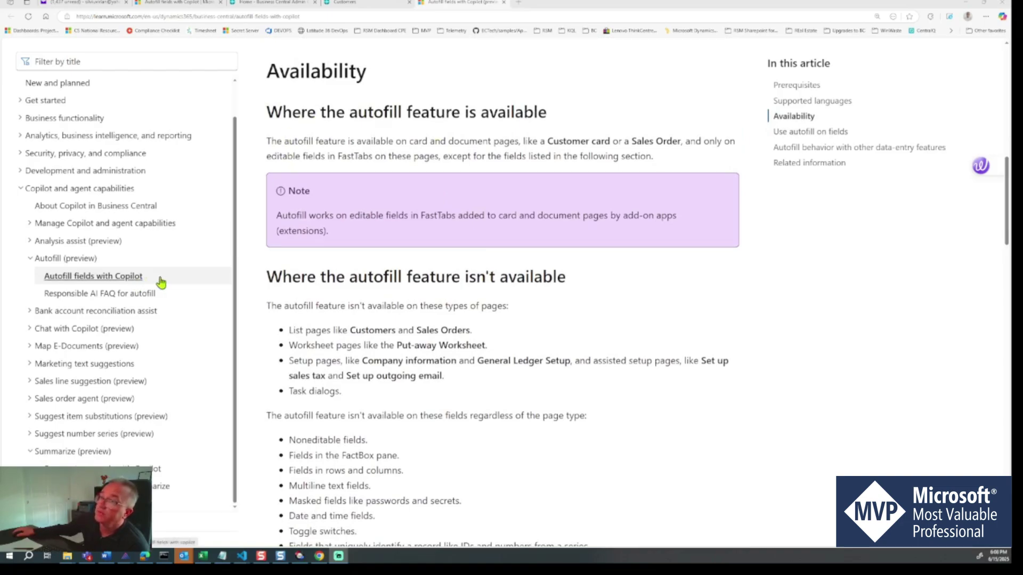
{"action": "scroll", "coordinate": [432, 303], "scroll_direction": "down", "scroll_amount": 1}
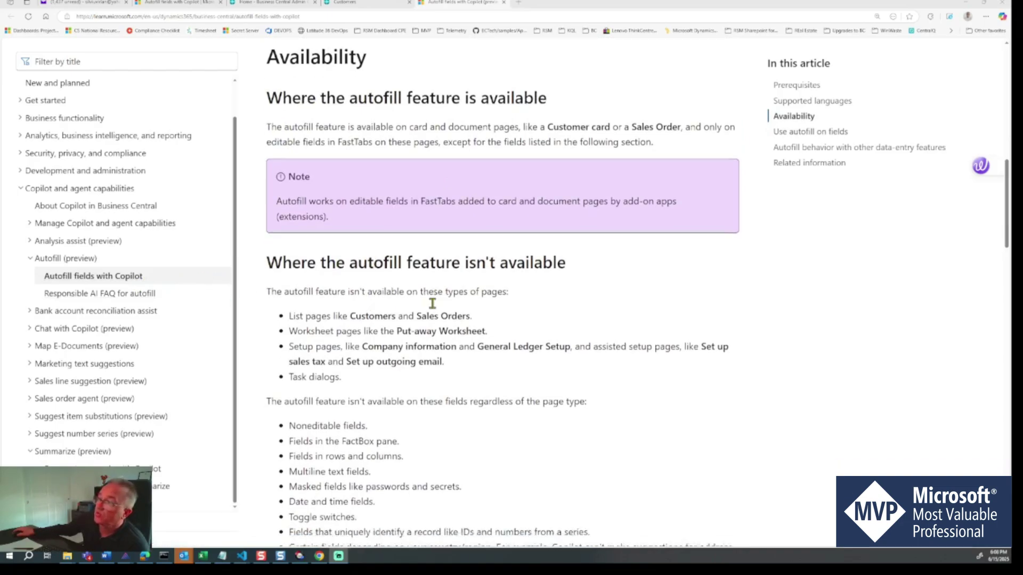
{"action": "scroll", "coordinate": [433, 298], "scroll_direction": "up", "scroll_amount": 1}
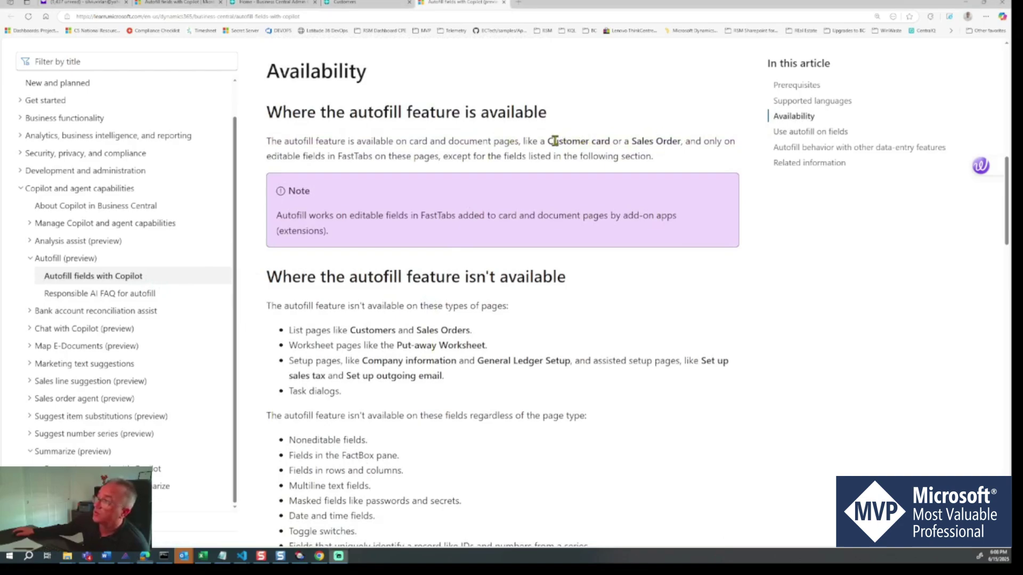
{"action": "left_click_drag", "start_coordinate": [554, 141], "coordinate": [679, 142]}
{"action": "left_click", "coordinate": [615, 284]}
{"action": "left_click_drag", "start_coordinate": [472, 330], "coordinate": [361, 329]}
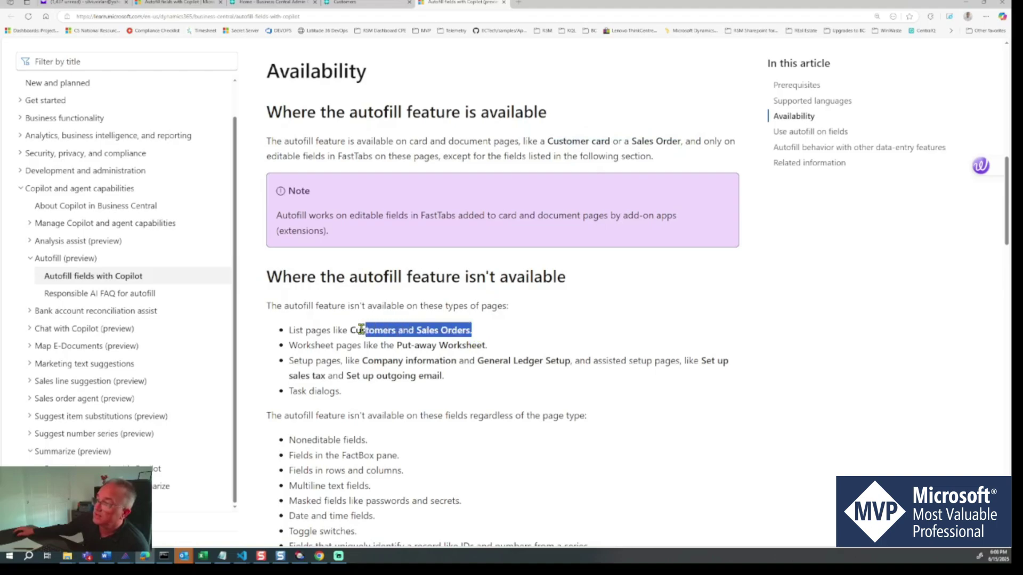
{"action": "left_click_drag", "start_coordinate": [487, 345], "coordinate": [288, 345]}
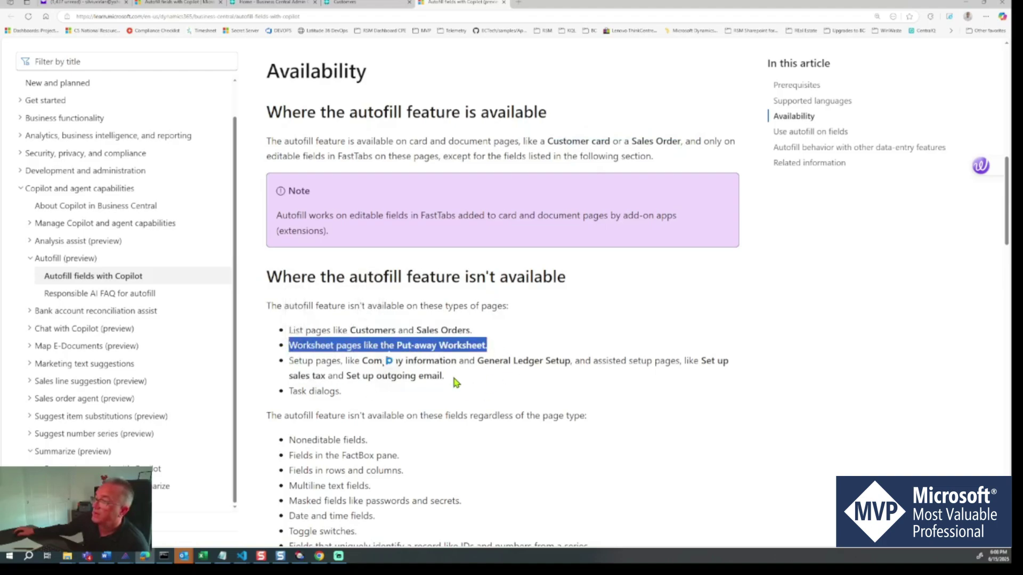
{"action": "left_click_drag", "start_coordinate": [445, 376], "coordinate": [288, 361]}
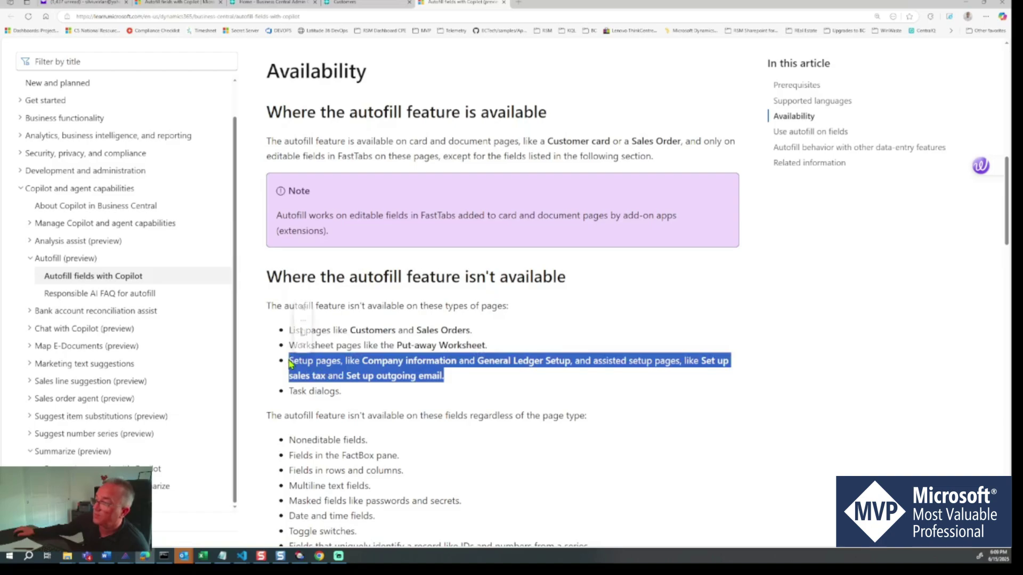
{"action": "left_click", "coordinate": [368, 391]}
Examine the list of field types that autofill doesn't support, highlighting noneditable, multiline, masked and record-identifying fields, and finally the whole list.
{"action": "scroll", "coordinate": [372, 394], "scroll_direction": "down", "scroll_amount": 3}
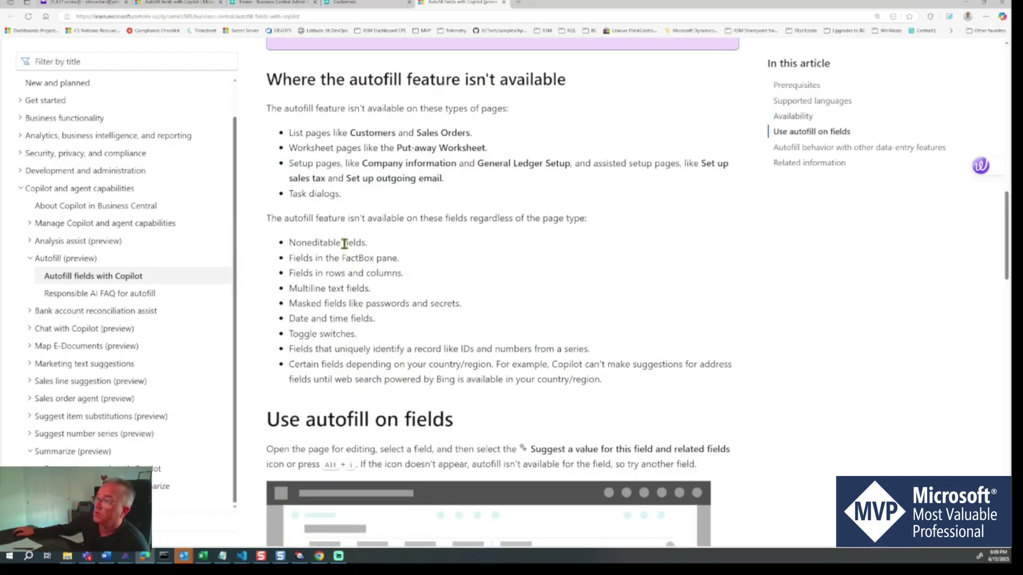
{"action": "left_click_drag", "start_coordinate": [368, 243], "coordinate": [288, 247]}
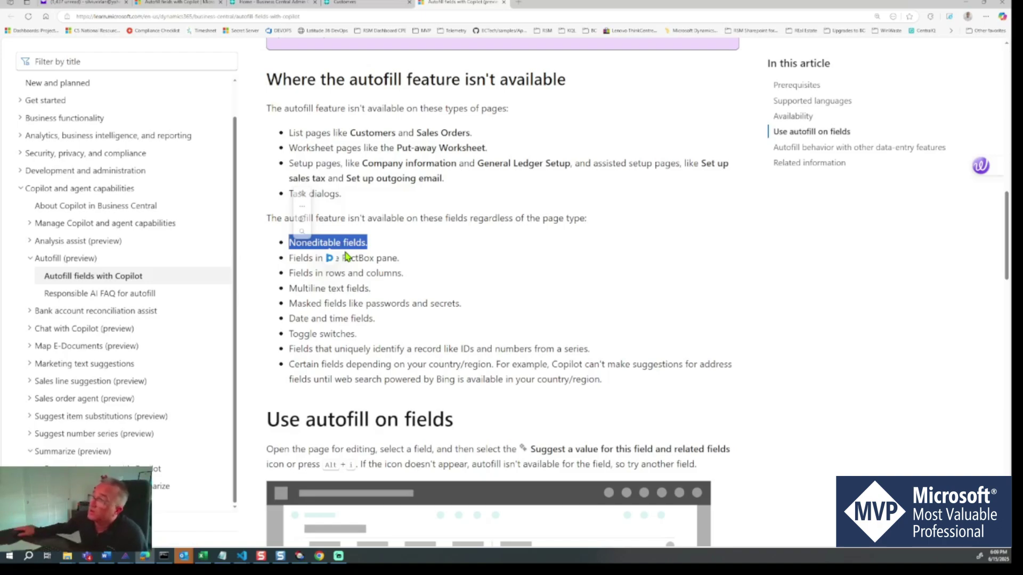
{"action": "left_click", "coordinate": [417, 293]}
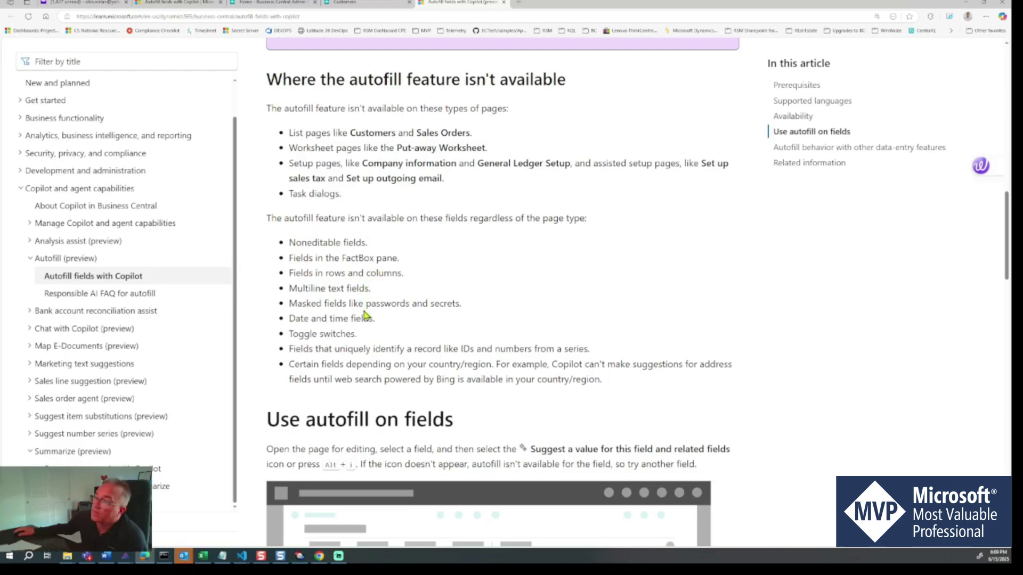
{"action": "left_click_drag", "start_coordinate": [377, 292], "coordinate": [272, 292]}
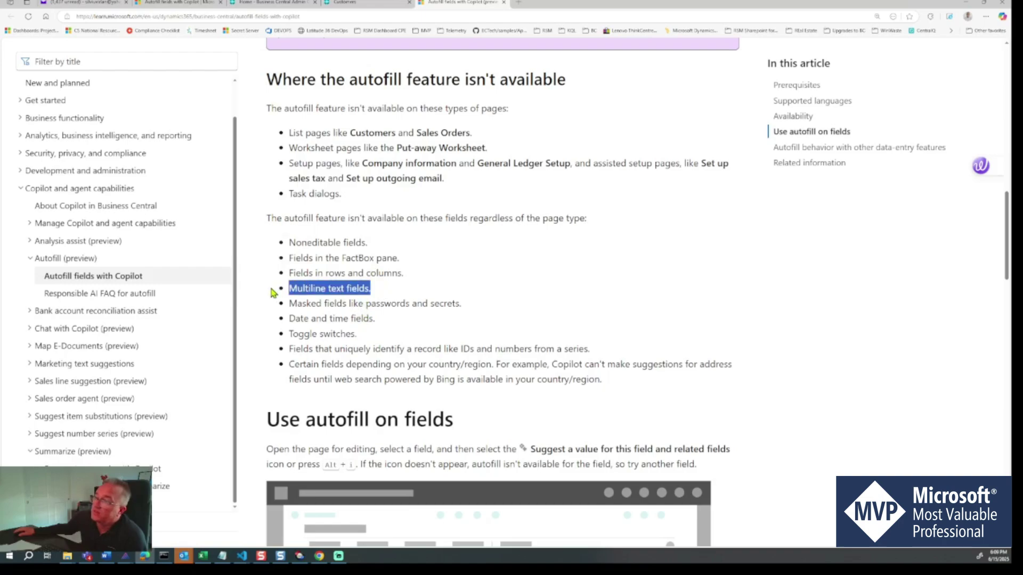
{"action": "left_click", "coordinate": [326, 305]}
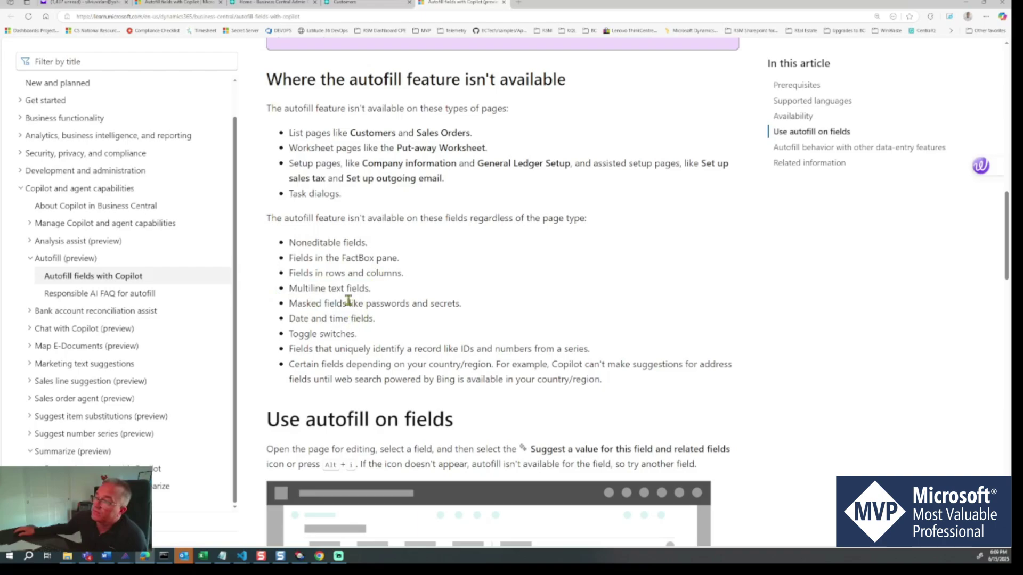
{"action": "left_click_drag", "start_coordinate": [461, 304], "coordinate": [288, 303]}
{"action": "left_click", "coordinate": [365, 324]}
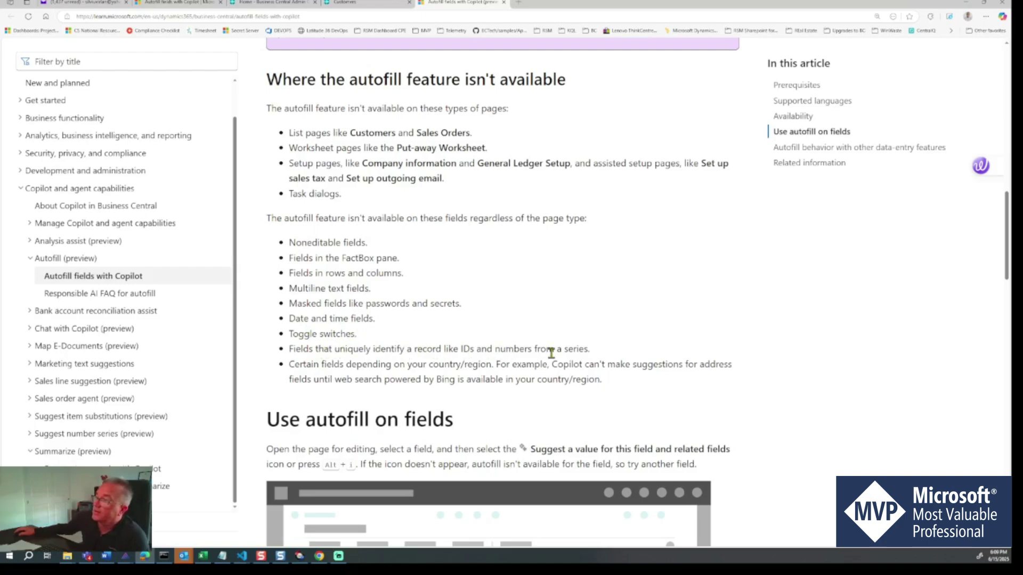
{"action": "left_click_drag", "start_coordinate": [554, 350], "coordinate": [435, 353]}
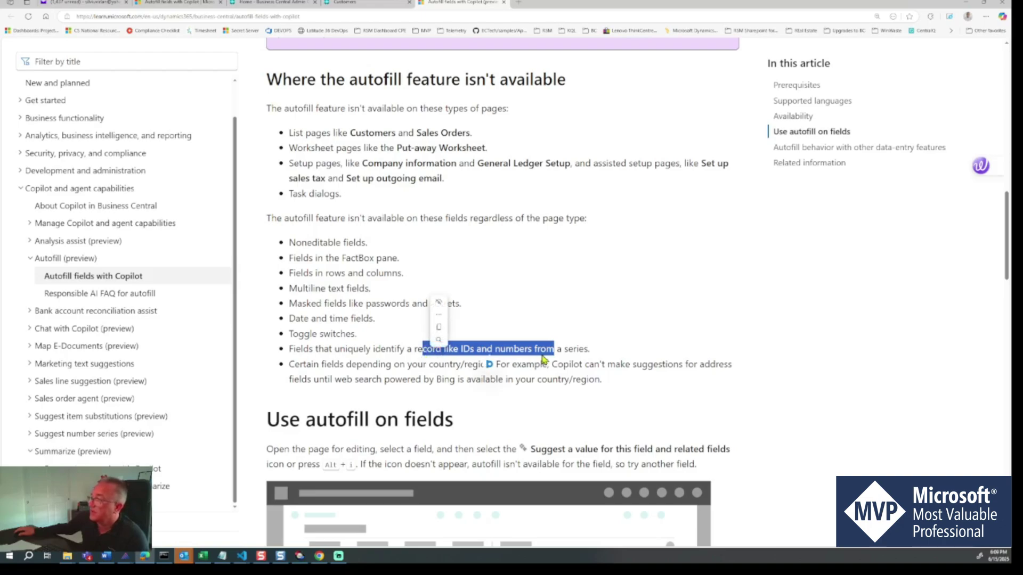
{"action": "left_click_drag", "start_coordinate": [596, 350], "coordinate": [386, 349]}
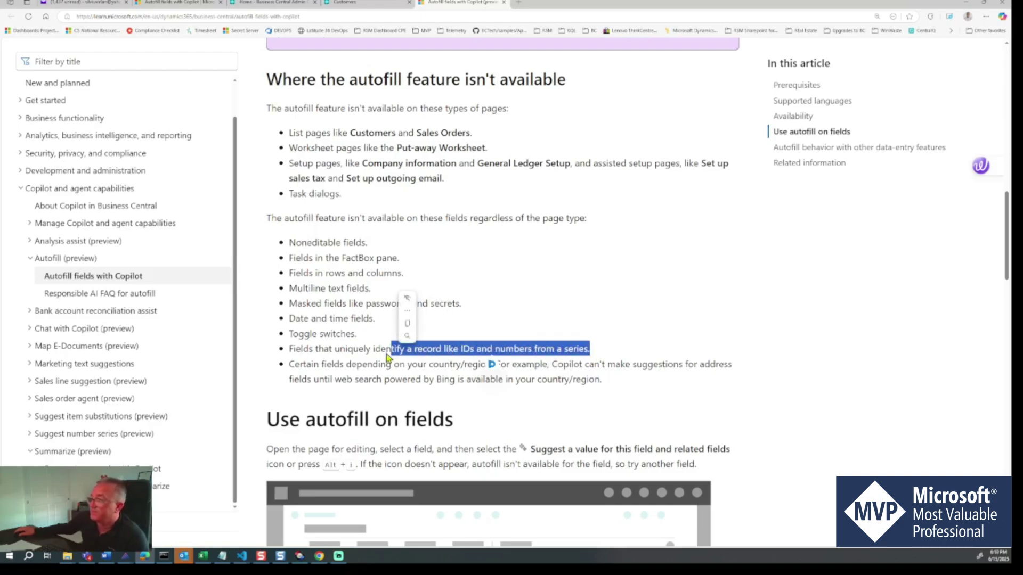
{"action": "left_click", "coordinate": [370, 363]}
{"action": "left_click_drag", "start_coordinate": [287, 242], "coordinate": [633, 381]}
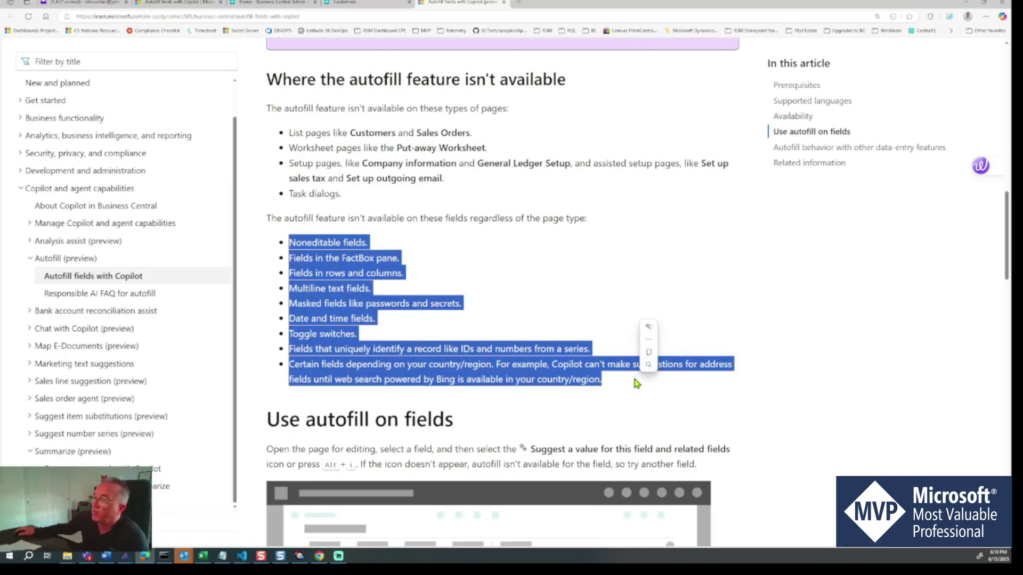
Read the "Use autofill on fields" section with its illustrations of the suggestion icon and suggested values.
{"action": "scroll", "coordinate": [634, 379], "scroll_direction": "down", "scroll_amount": 5}
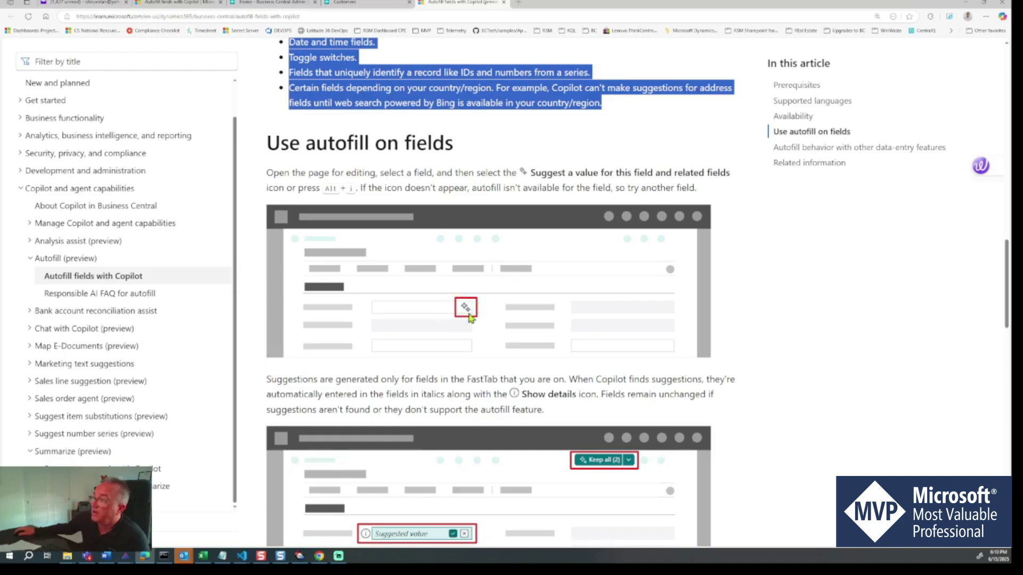
{"action": "scroll", "coordinate": [423, 392], "scroll_direction": "down", "scroll_amount": 1}
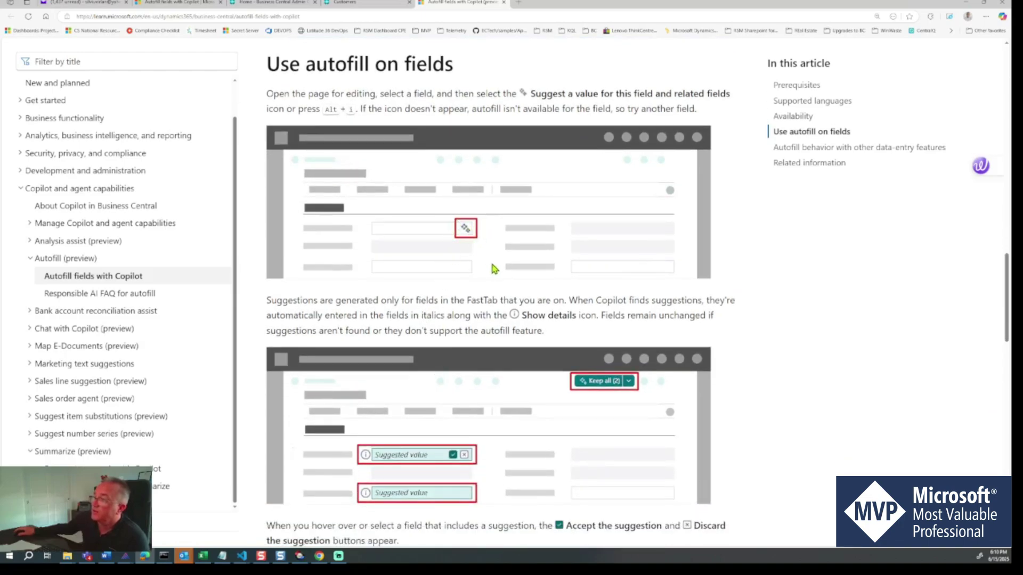
{"action": "scroll", "coordinate": [492, 268], "scroll_direction": "down", "scroll_amount": 1}
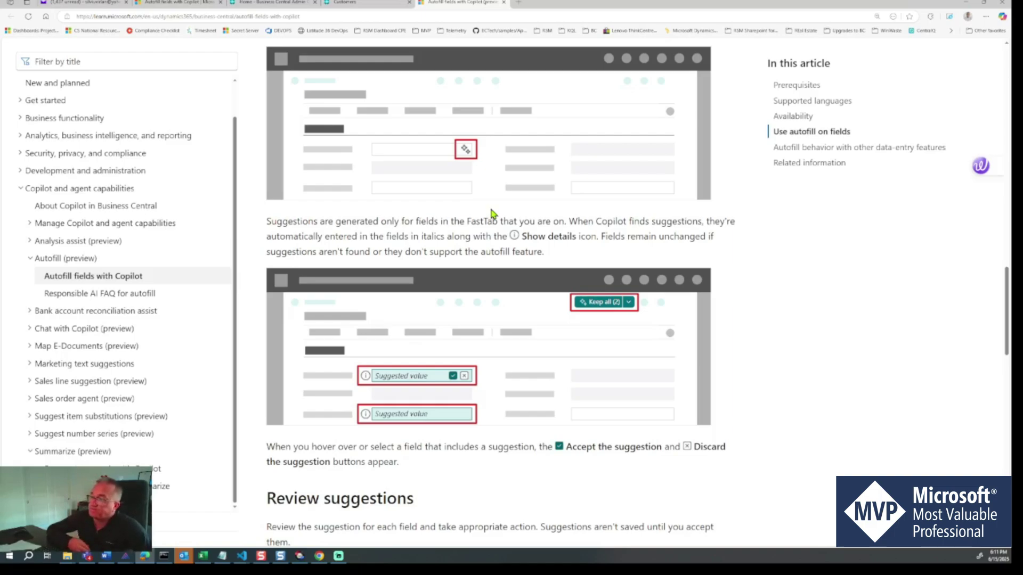
Switch to Business Central, search for "Copilot" and open the Copilot & agent capabilities page.
{"action": "left_click", "coordinate": [352, 2]}
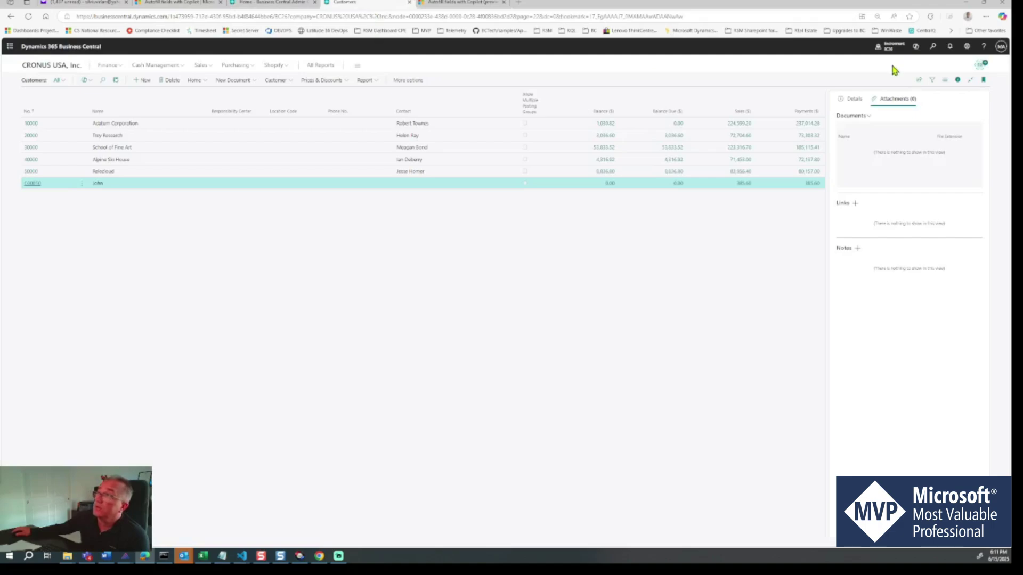
{"action": "left_click", "coordinate": [932, 47]}
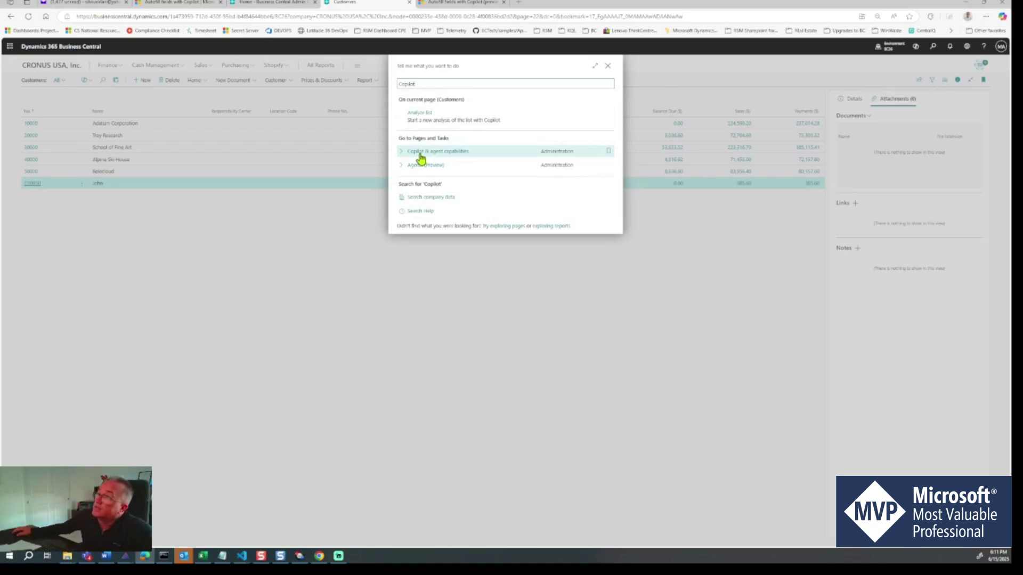
{"action": "left_click", "coordinate": [453, 153]}
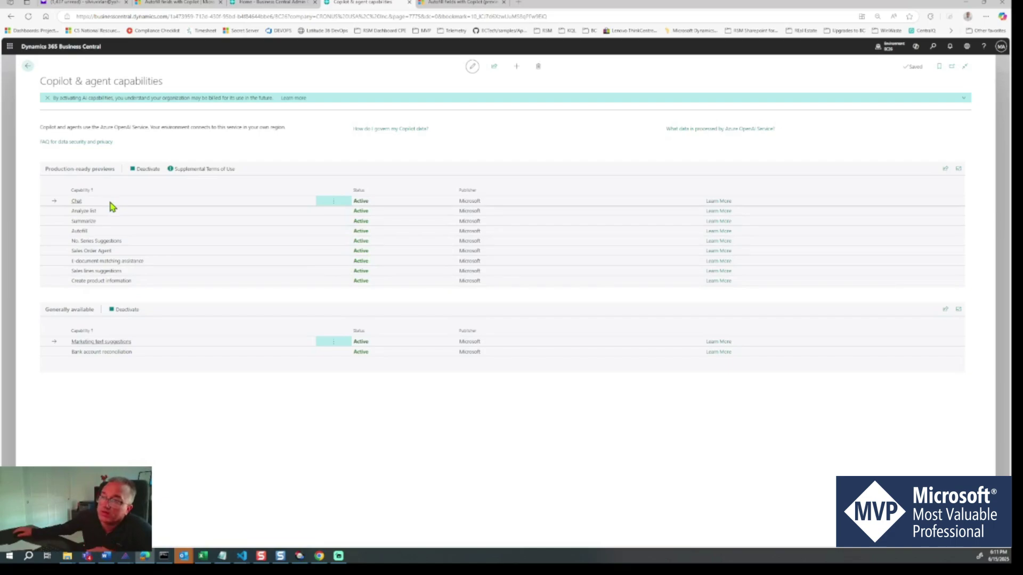
Go through the production-ready preview and generally available Copilot capabilities, from Analyze list to Bank account reconciliation, checking each one's status.
{"action": "left_click", "coordinate": [112, 212]}
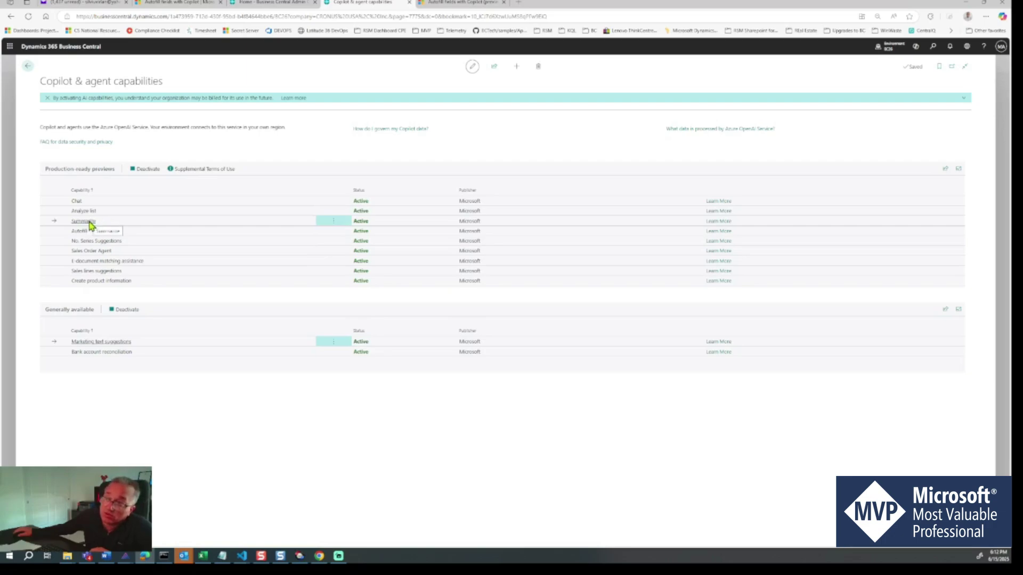
{"action": "left_click", "coordinate": [120, 231]}
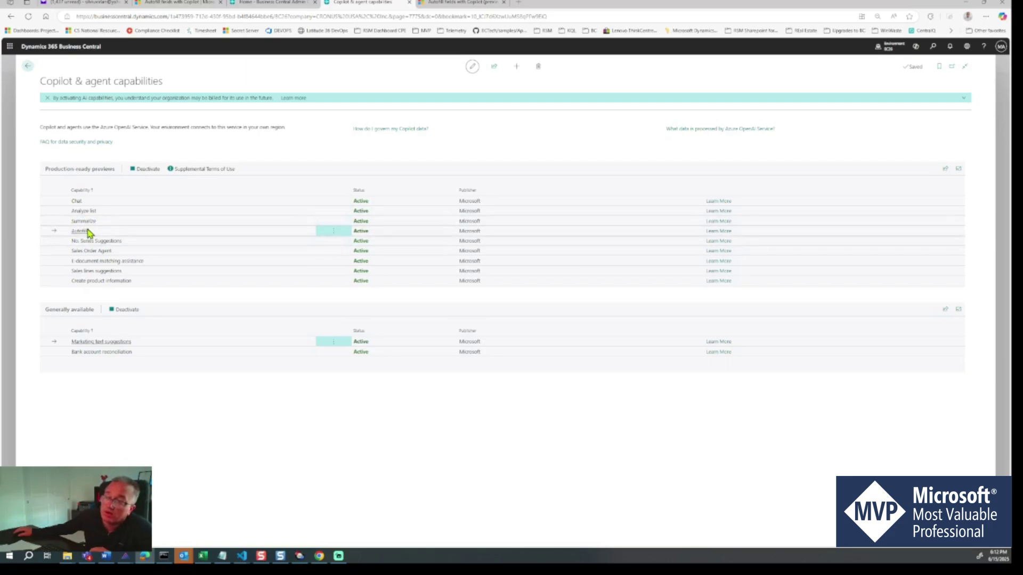
{"action": "left_click", "coordinate": [129, 242]}
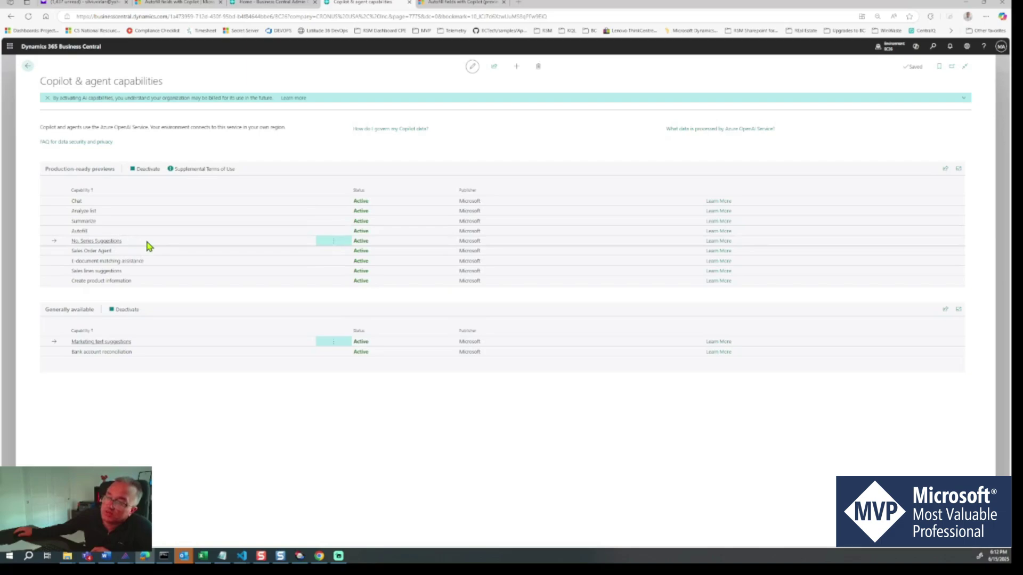
{"action": "left_click", "coordinate": [147, 253]}
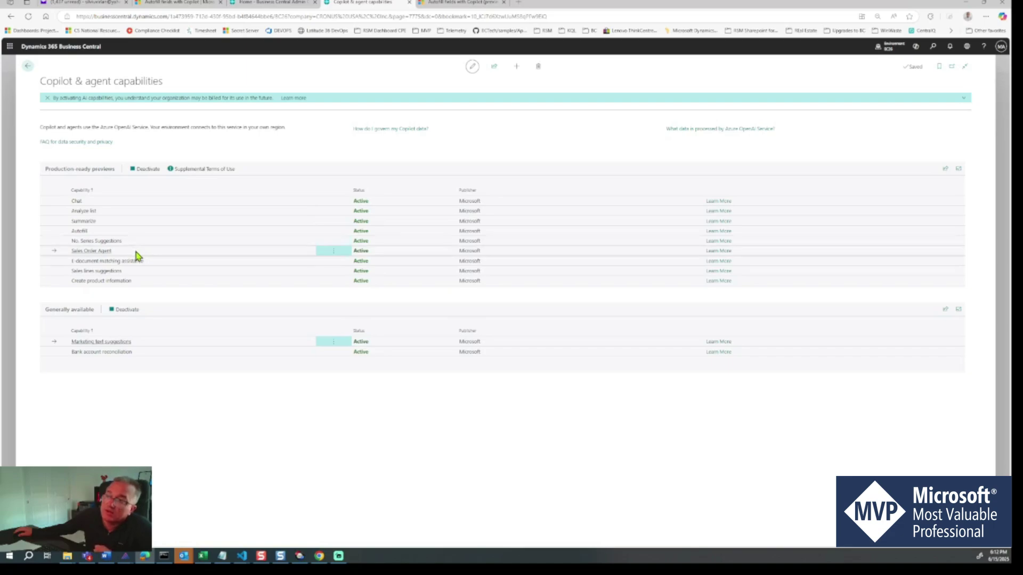
{"action": "left_click", "coordinate": [179, 262]}
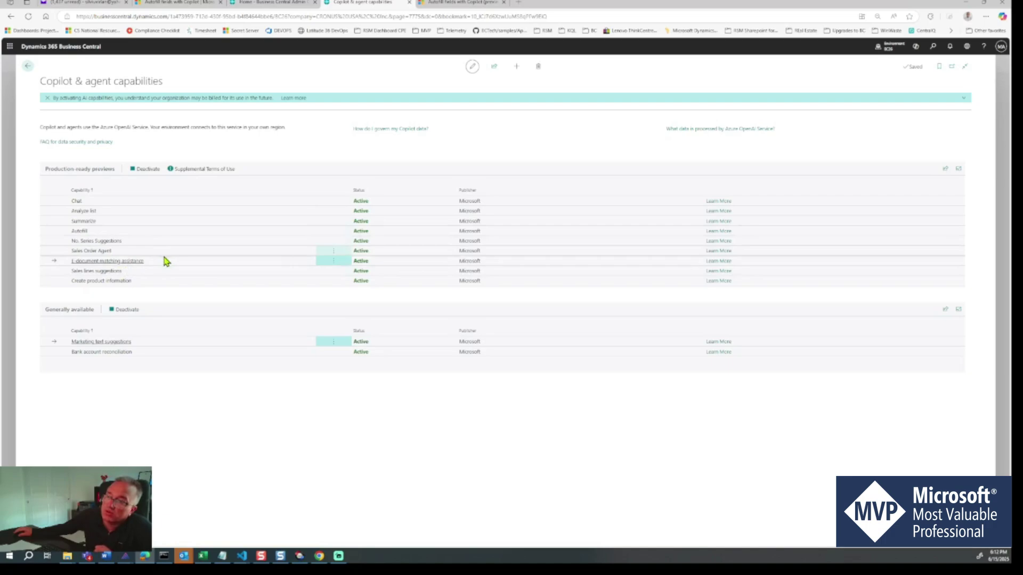
{"action": "left_click", "coordinate": [148, 271]}
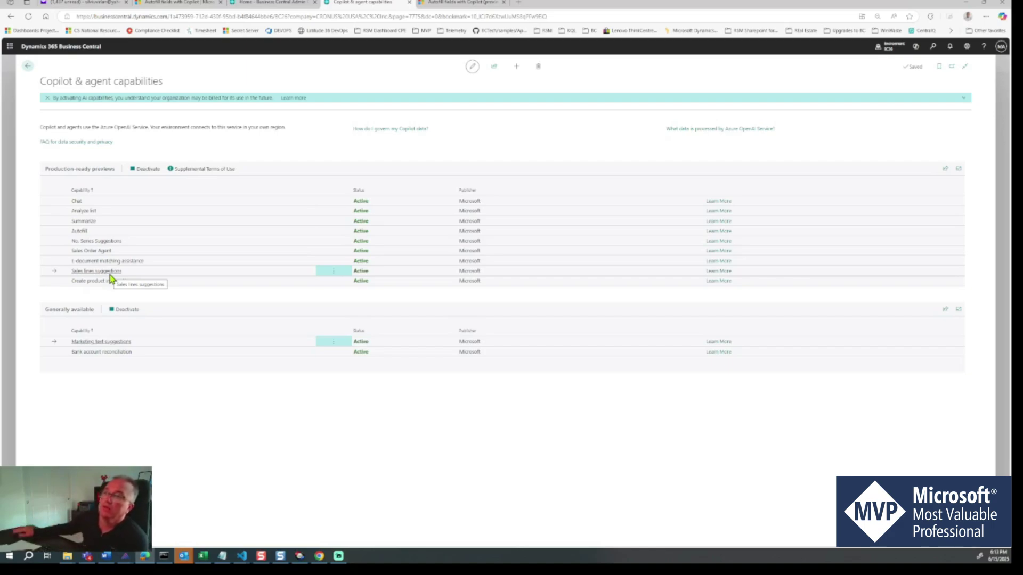
{"action": "left_click", "coordinate": [147, 282]}
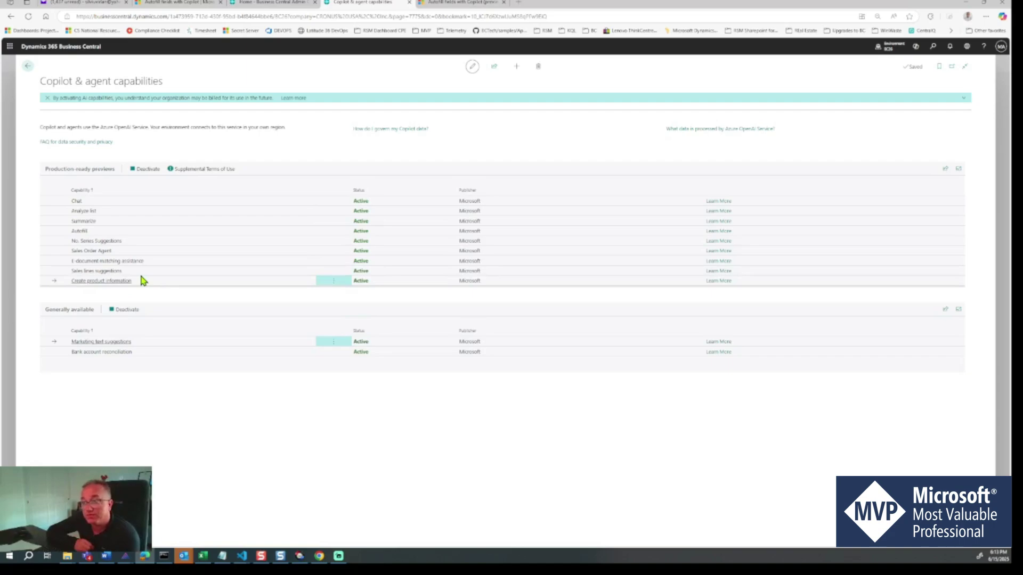
{"action": "left_click", "coordinate": [234, 351]}
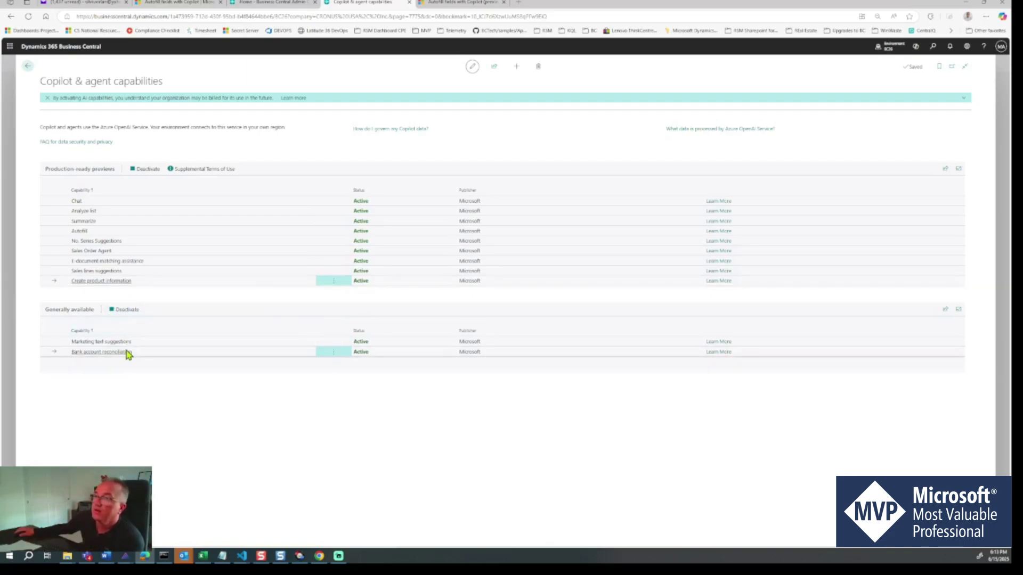
Return to the Customers list, create a customer from the CUSTOMER PERSON template, and request a Copilot suggestion for its Name field.
{"action": "left_click", "coordinate": [27, 67]}
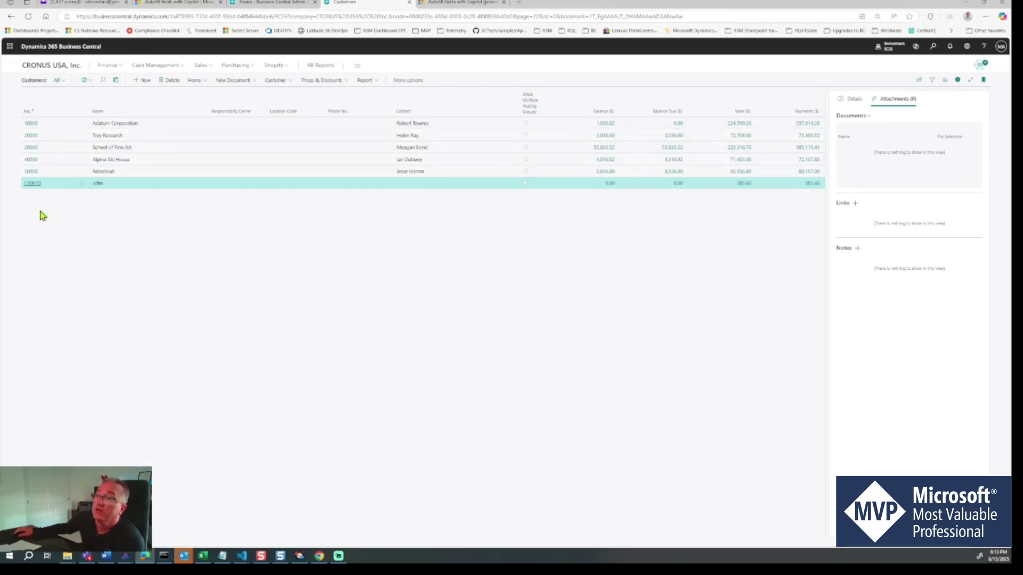
{"action": "left_click", "coordinate": [145, 81]}
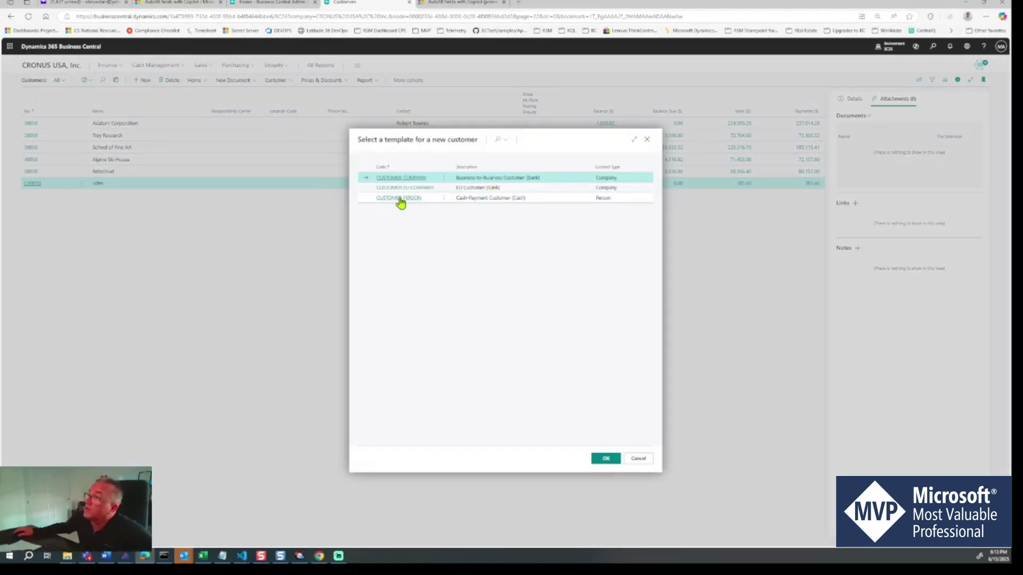
{"action": "left_click", "coordinate": [399, 199]}
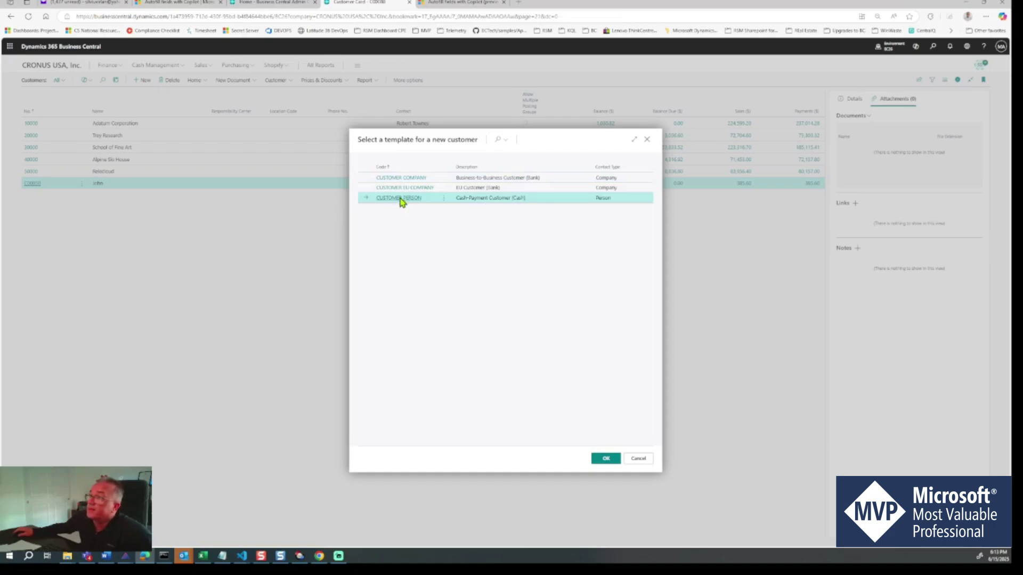
{"action": "left_click", "coordinate": [399, 198]}
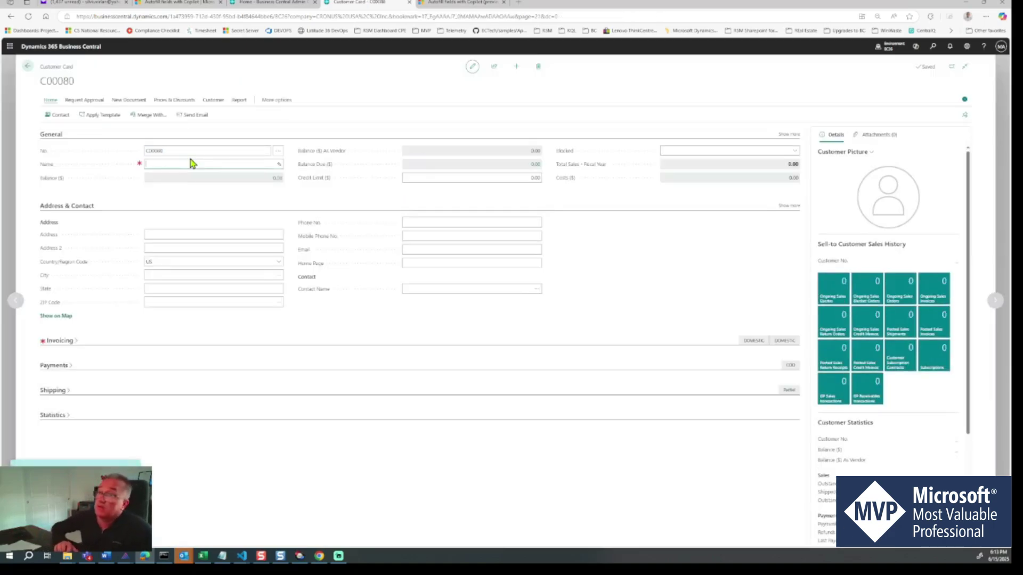
{"action": "left_click", "coordinate": [278, 165]}
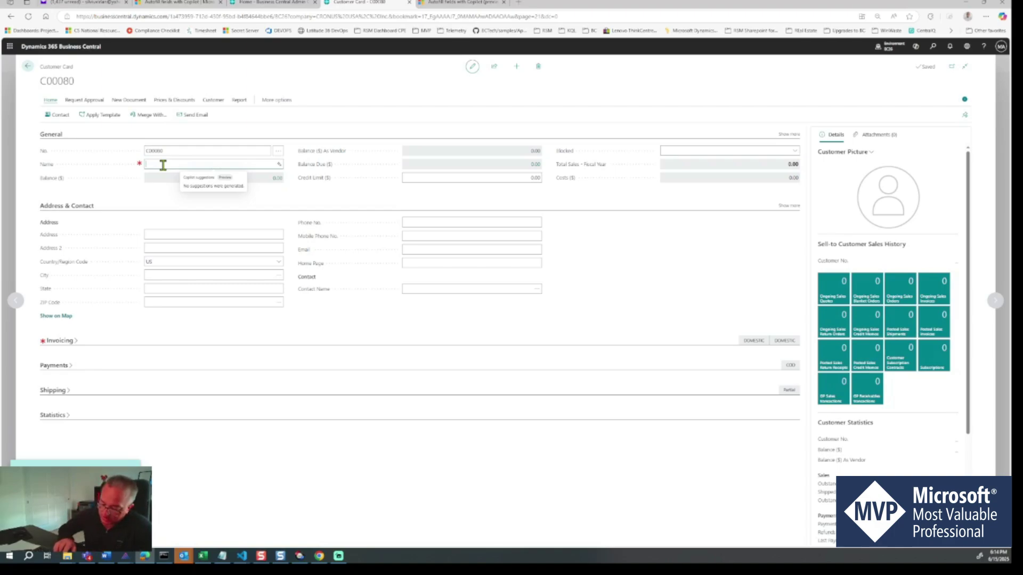
Enter the new customer's name, then try to get a Copilot suggestion for the Credit Limit ($) field and view its description.
{"action": "key", "text": "Tab"}
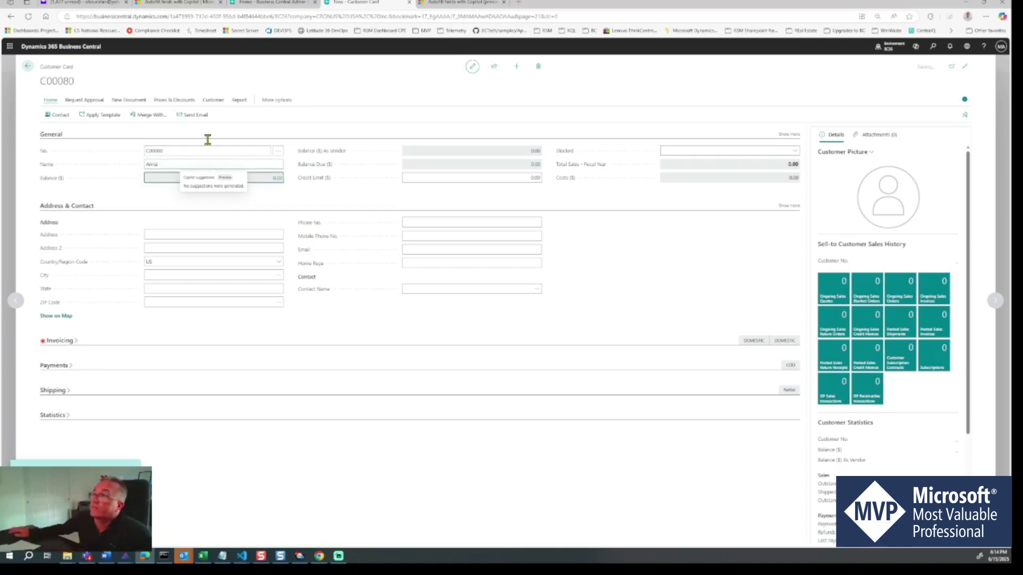
{"action": "key", "text": "shift+Tab"}
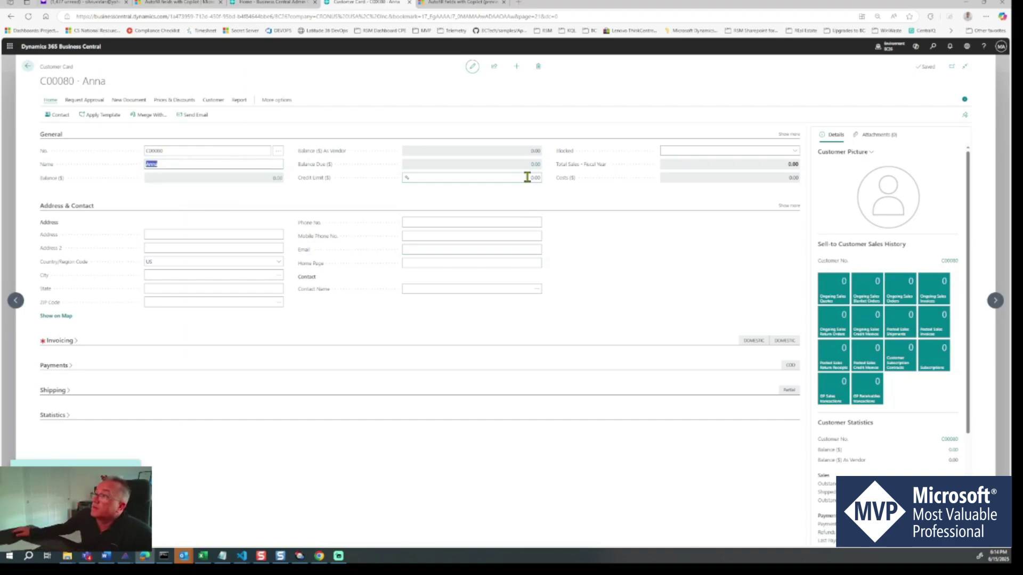
{"action": "left_click", "coordinate": [407, 179]}
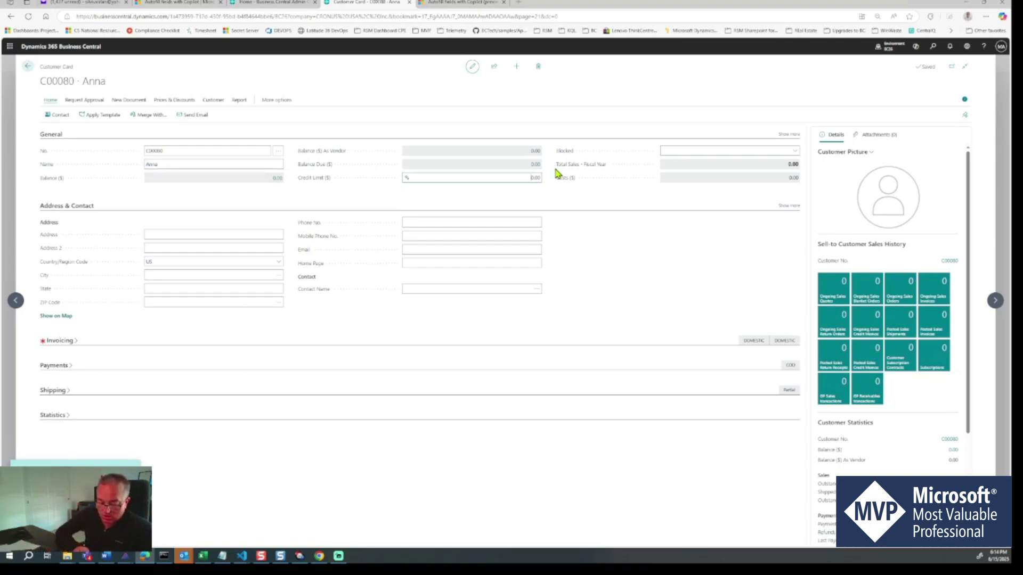
{"action": "key", "text": "alt+Up"}
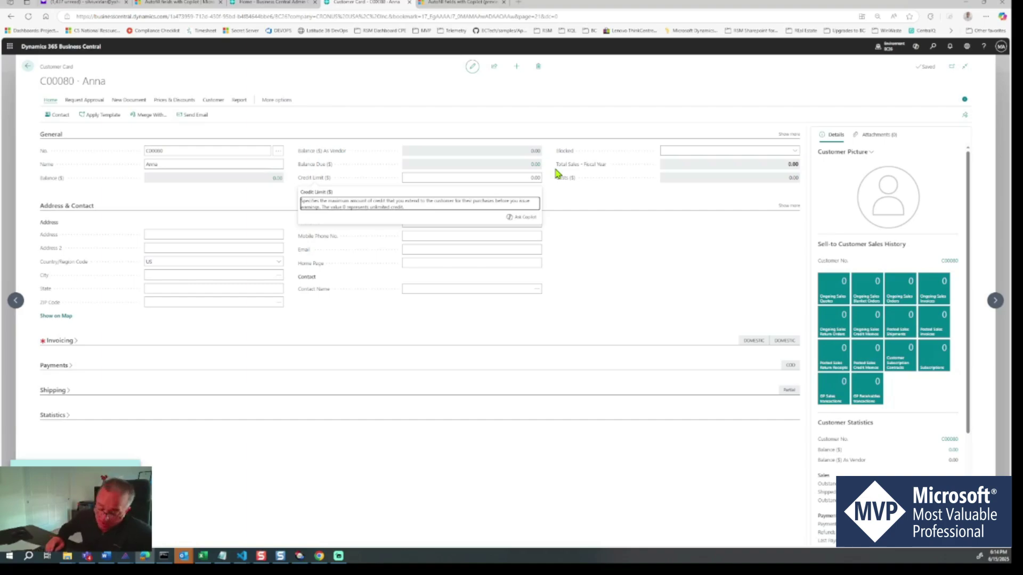
{"action": "key", "text": "alt"}
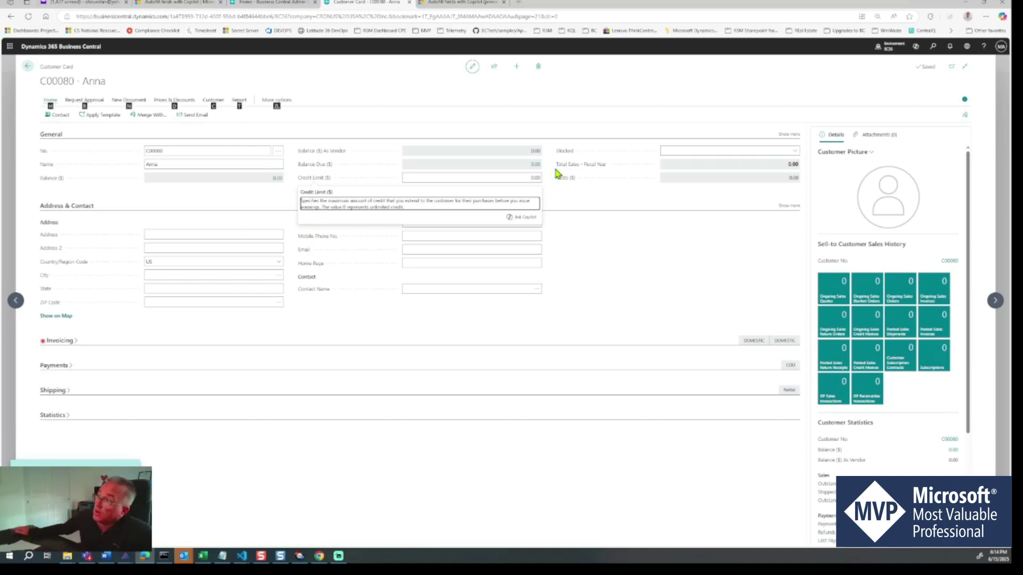
{"action": "key", "text": "alt"}
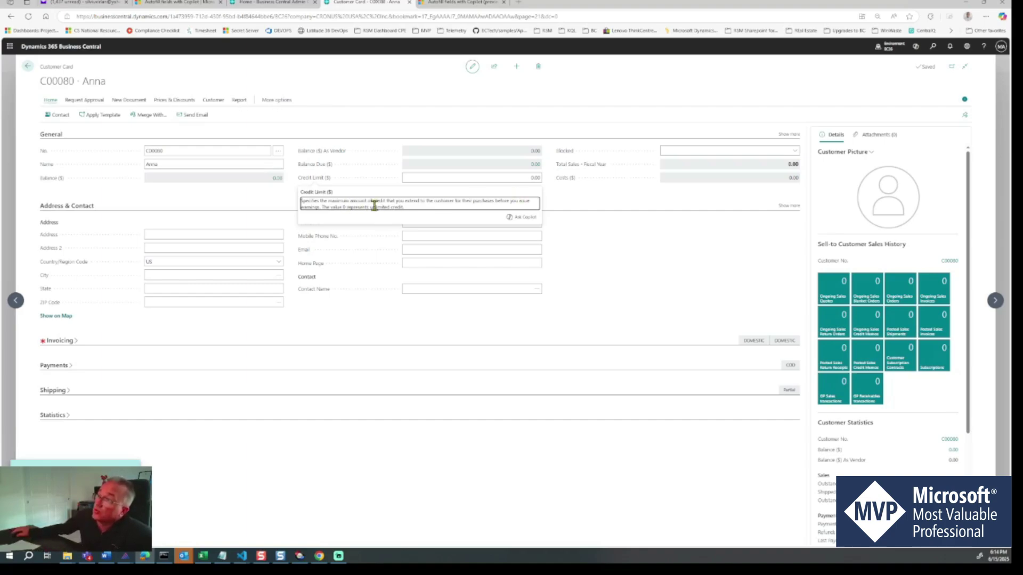
{"action": "key", "text": "Escape"}
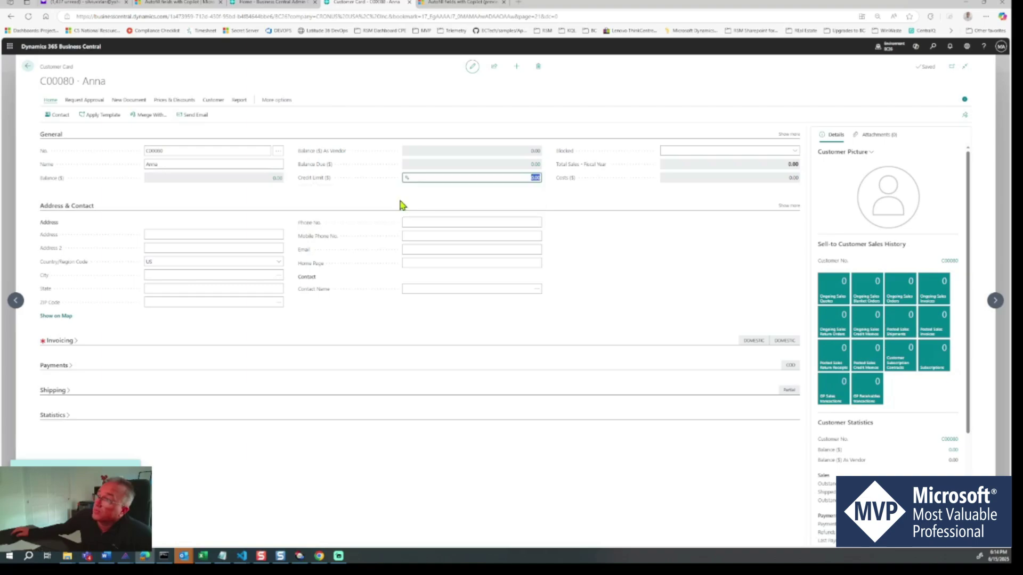
View the description of the Credit Limit ($) field again and set the customer's credit limit to 1,500.
{"action": "left_click", "coordinate": [320, 178]}
{"action": "left_click", "coordinate": [418, 176]}
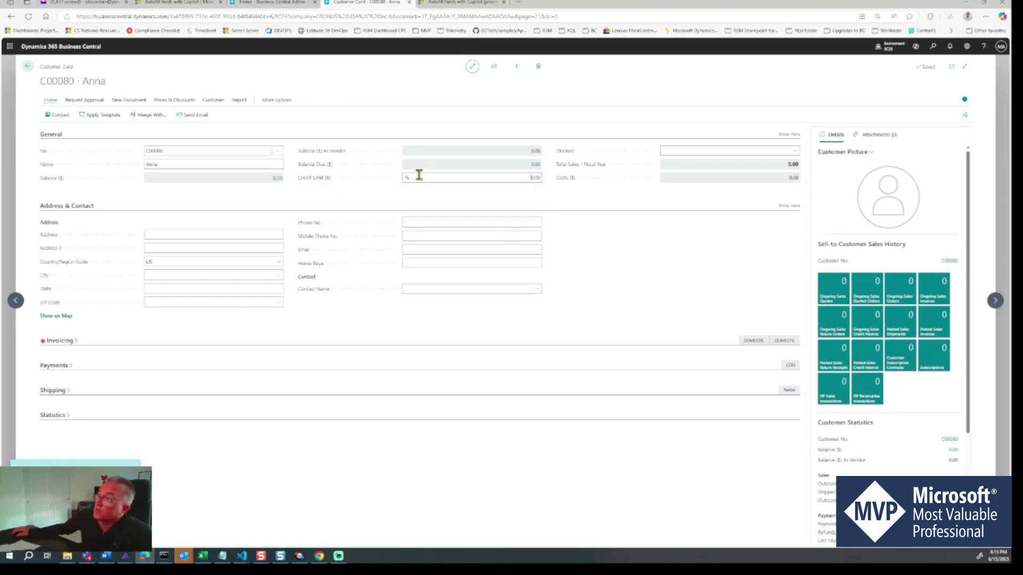
{"action": "key", "text": "alt+Up"}
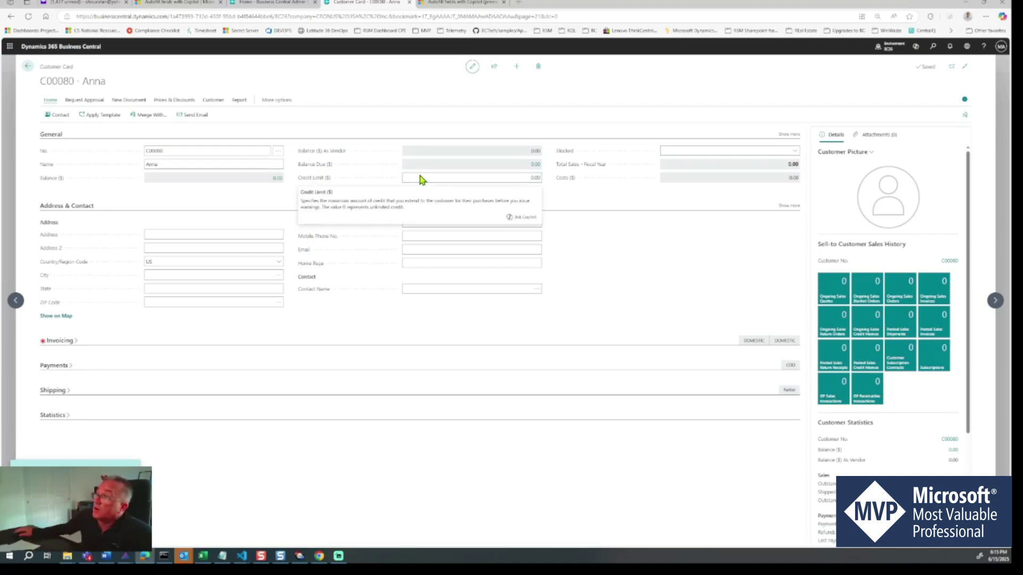
{"action": "left_click", "coordinate": [418, 178]}
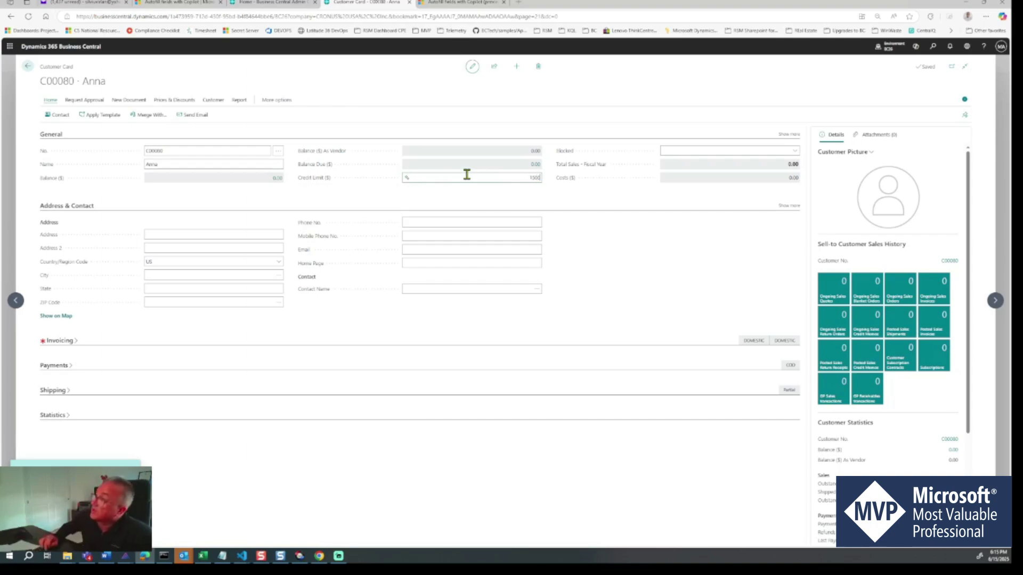
{"action": "key", "text": "Tab"}
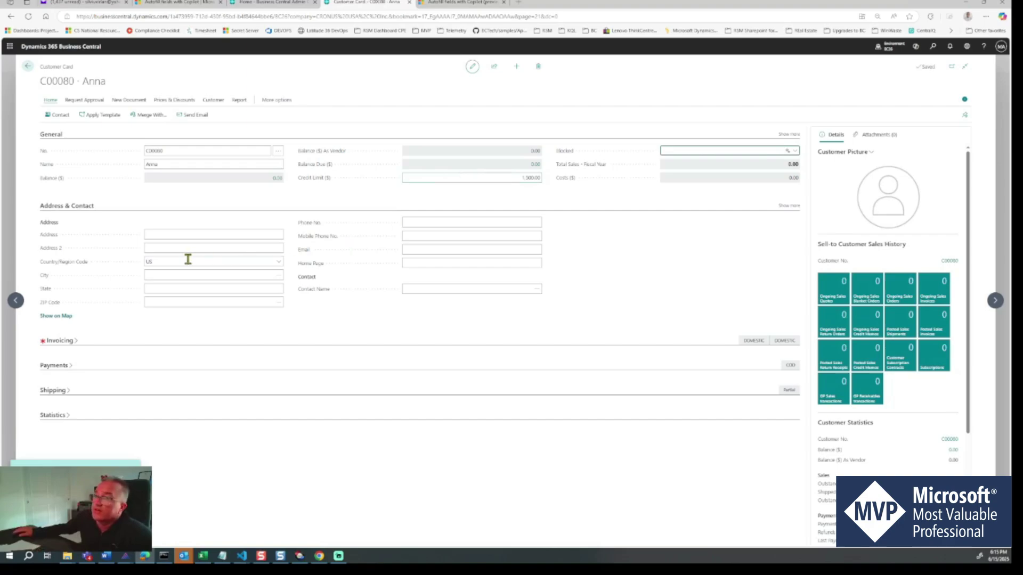
Fill in the customer's street address, city, state and ZIP code under Address & Contact.
{"action": "left_click", "coordinate": [168, 235]}
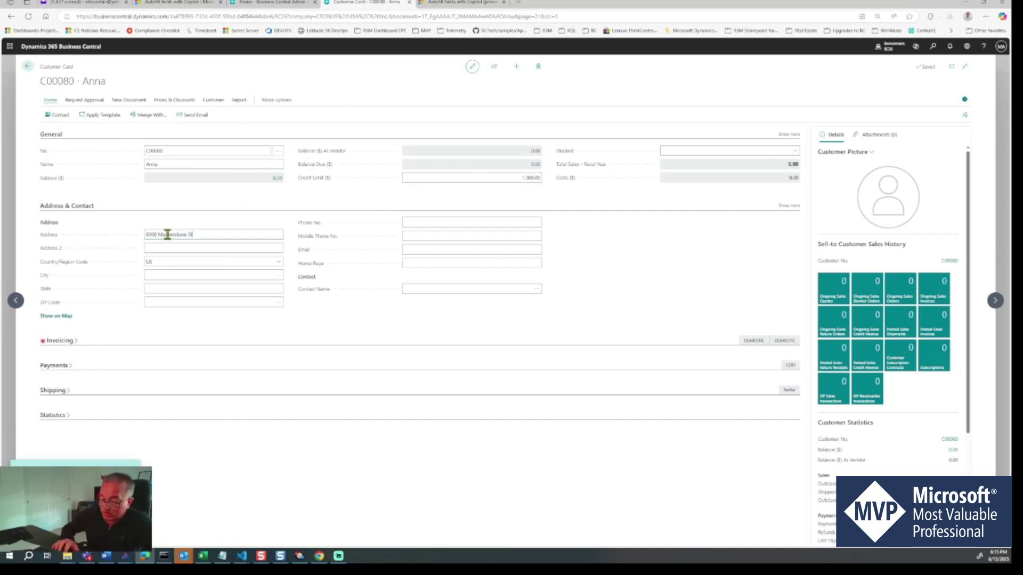
{"action": "left_click", "coordinate": [164, 276]}
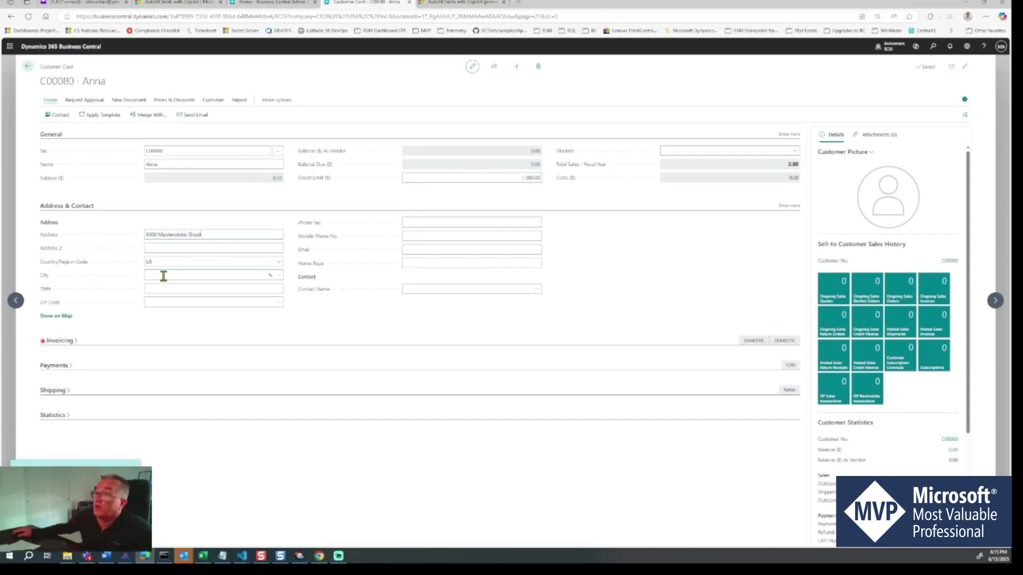
{"action": "type", "text": "FL"}
{"action": "double_click", "coordinate": [170, 276]}
{"action": "type", "text": "Tampa"}
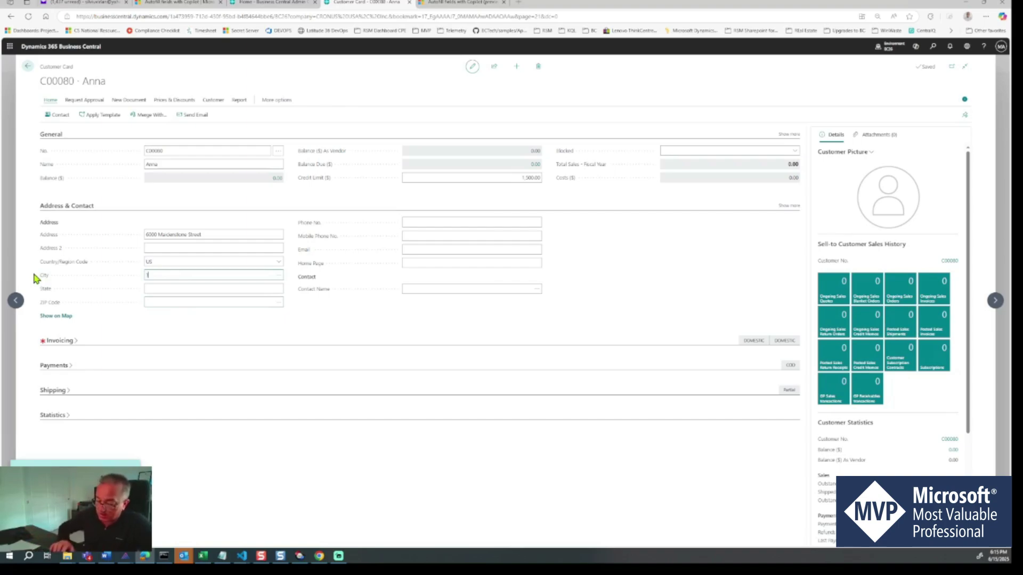
{"action": "key", "text": "Tab"}
{"action": "type", "text": "FL"}
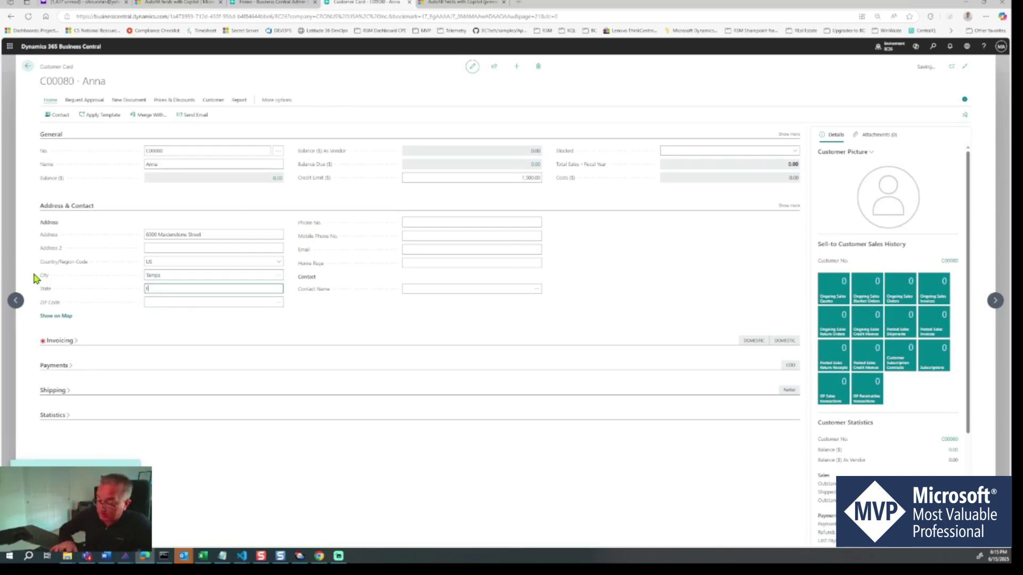
{"action": "key", "text": "Tab"}
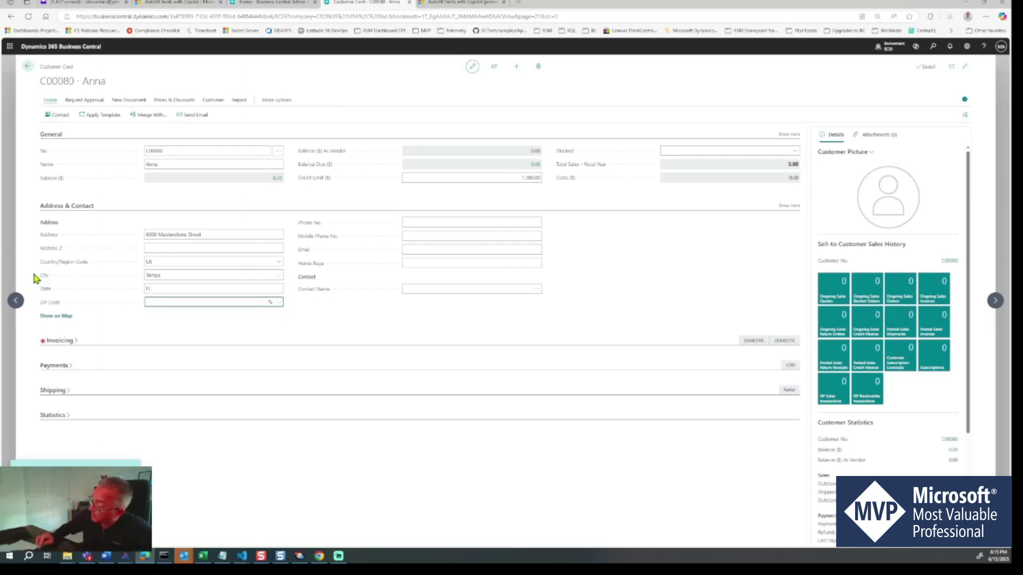
{"action": "type", "text": "33200"}
{"action": "key", "text": "Tab"}
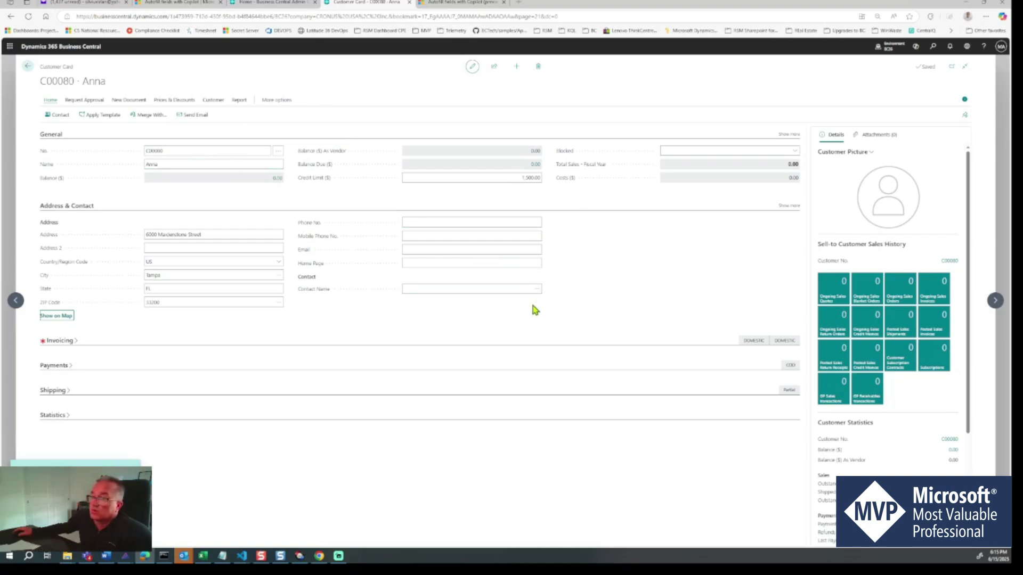
Return to the Customers list and open the card of Adatum Corporation.
{"action": "left_click", "coordinate": [131, 467]}
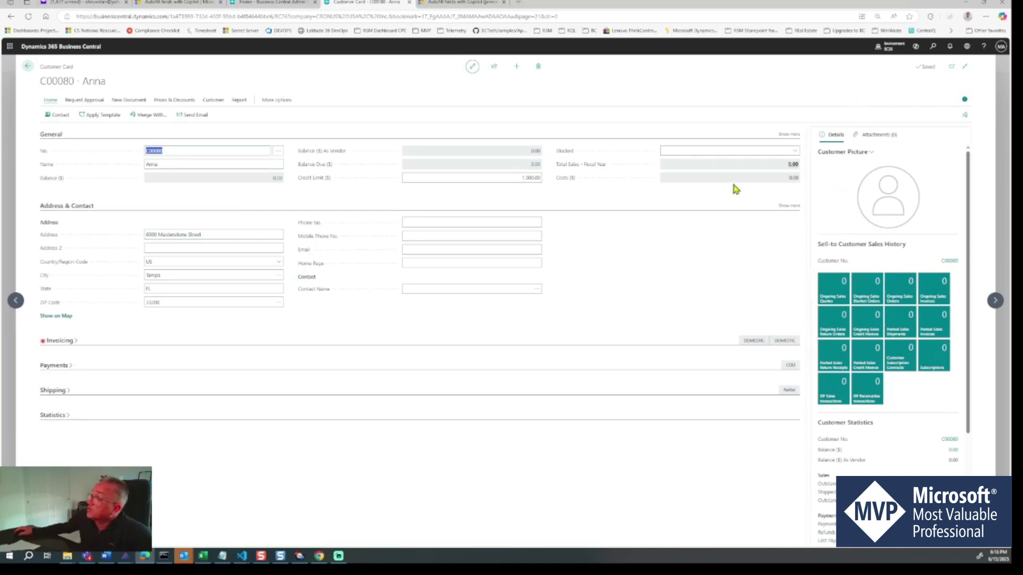
{"action": "left_click", "coordinate": [28, 66]}
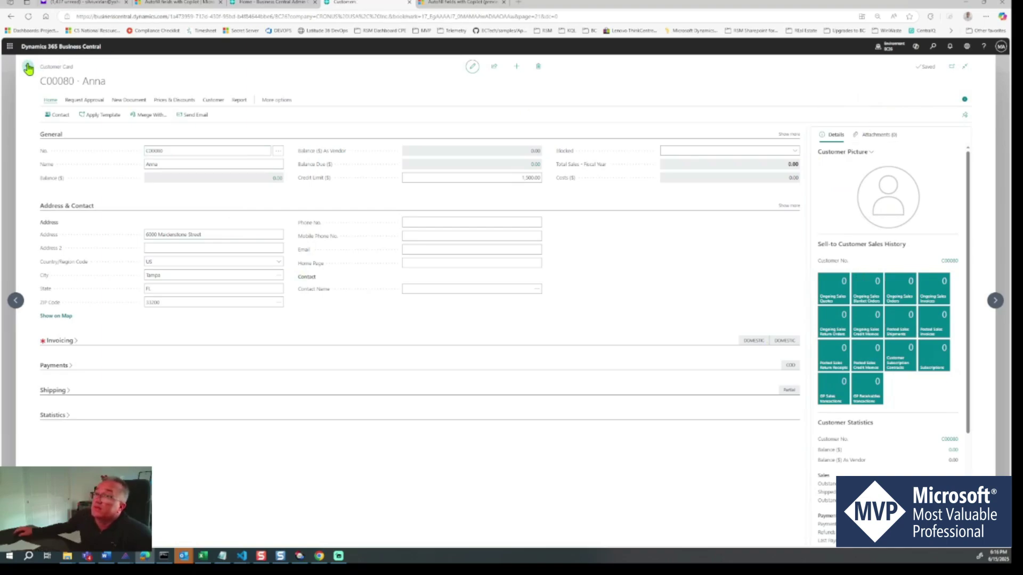
{"action": "left_click", "coordinate": [26, 123]}
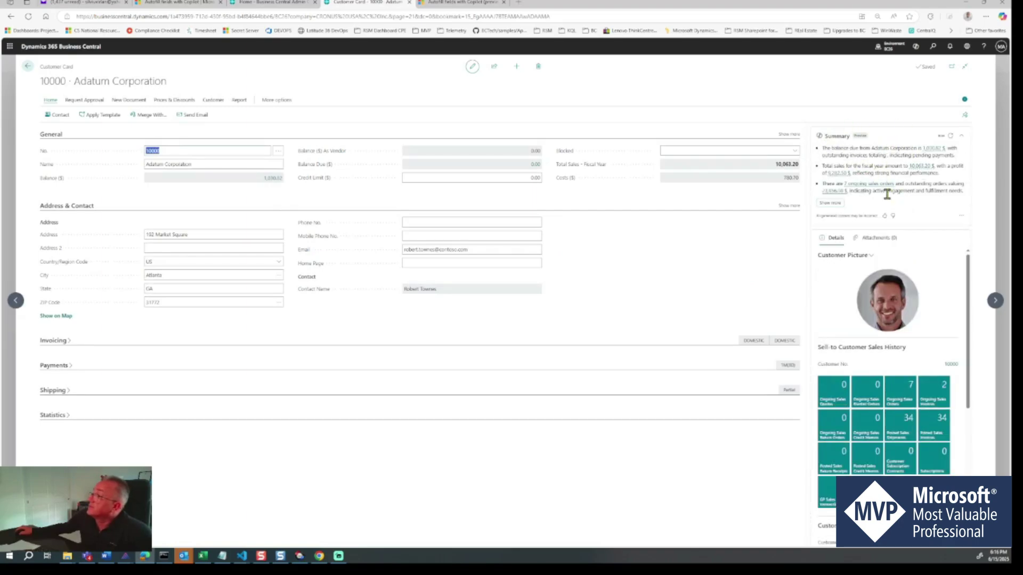
Examine Adatum Corporation's Copilot summary, show its full version in the Copilot pane, and close the pane.
{"action": "left_click", "coordinate": [825, 149]}
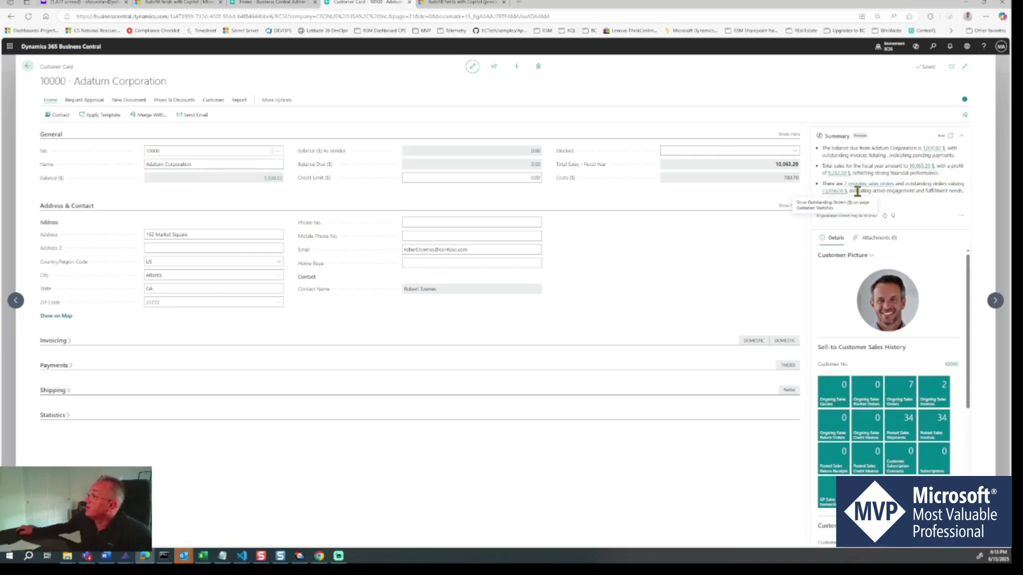
{"action": "left_click", "coordinate": [828, 203]}
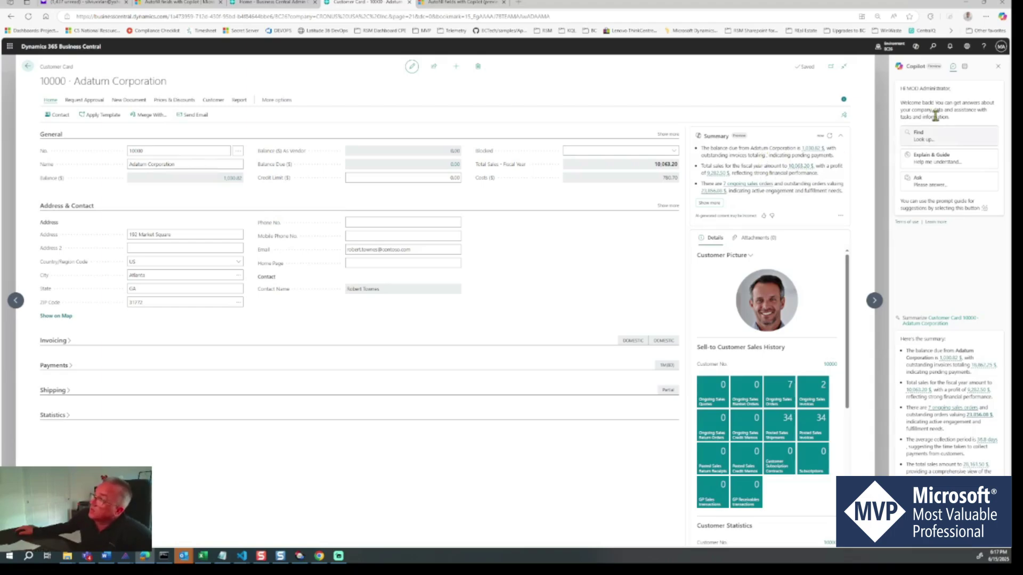
{"action": "left_click", "coordinate": [999, 72]}
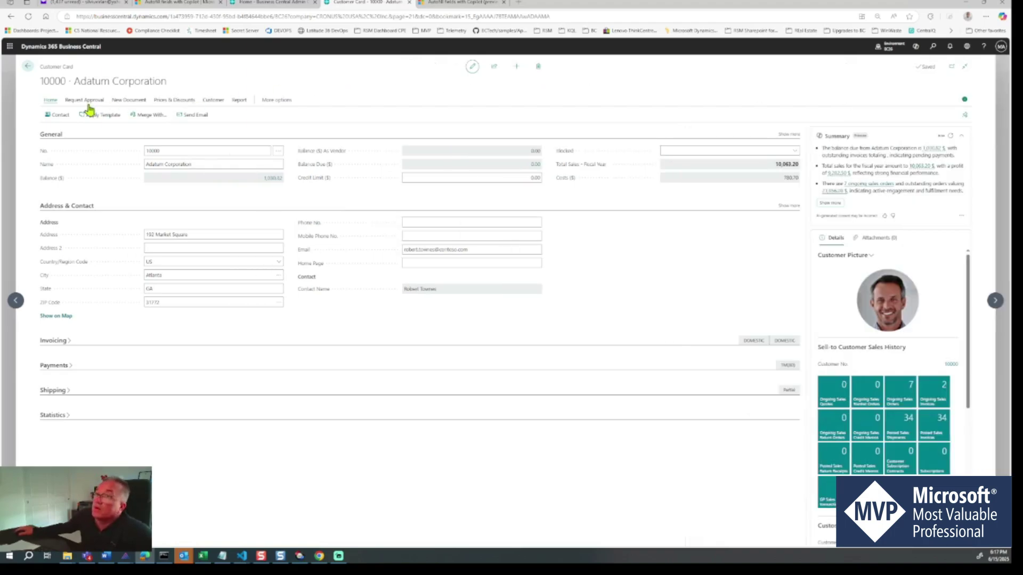
Return to the Customers list and reopen the newly created customer's card to check its Copilot summary.
{"action": "left_click", "coordinate": [27, 68]}
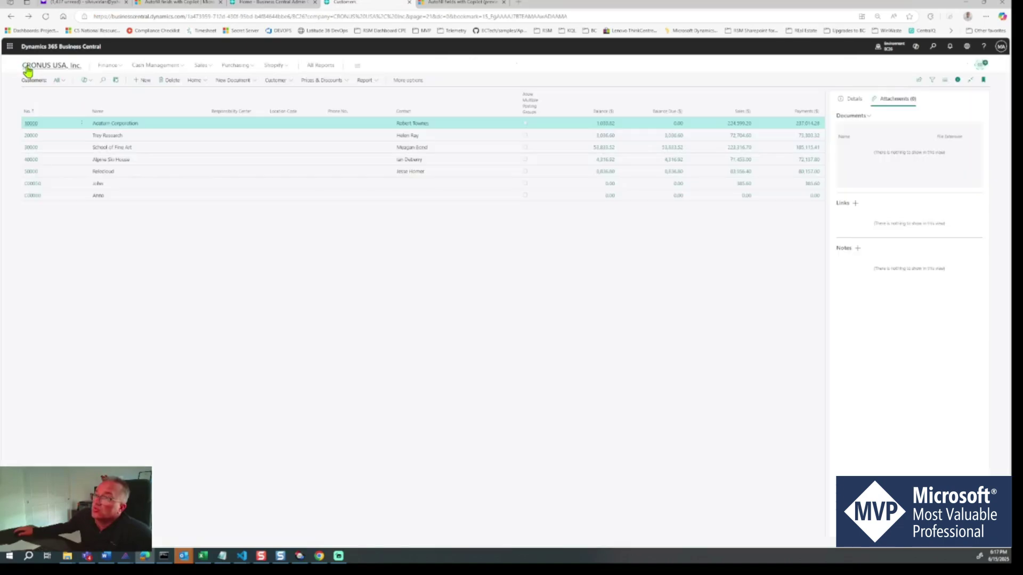
{"action": "left_click", "coordinate": [35, 197]}
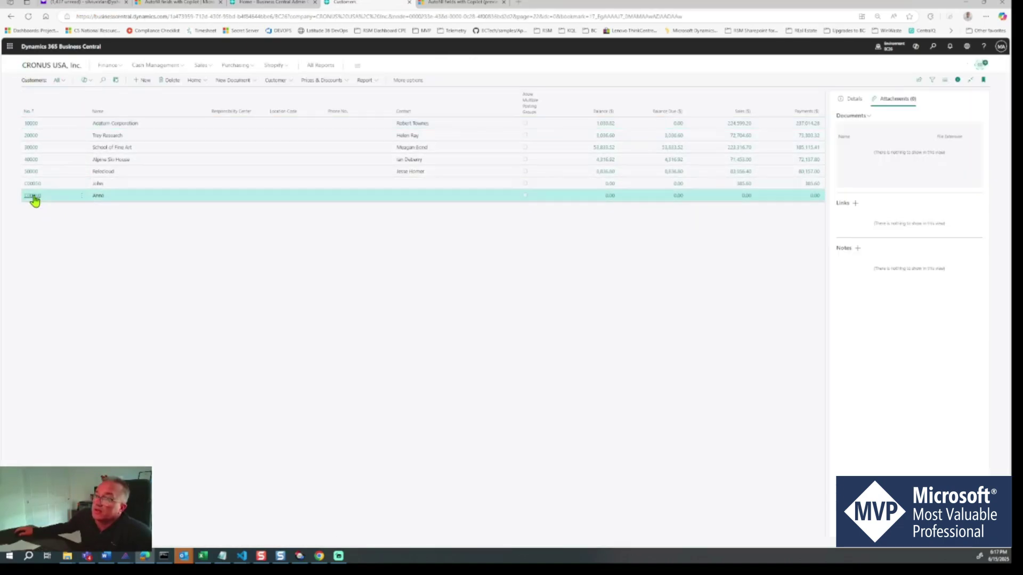
{"action": "left_click", "coordinate": [33, 197]}
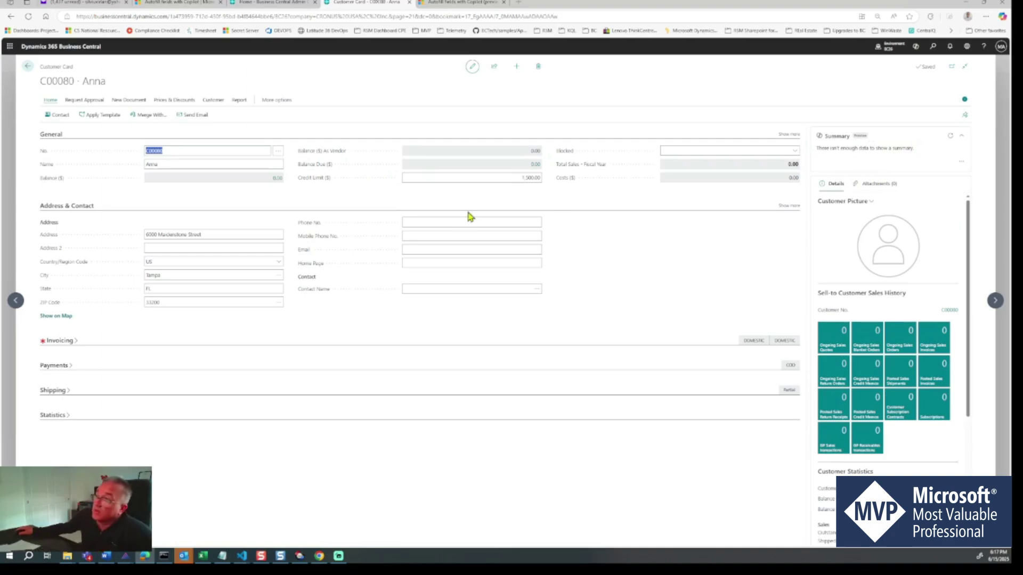
Create another customer from the CUSTOMER PERSON template and enter the customer's name.
{"action": "left_click", "coordinate": [28, 66]}
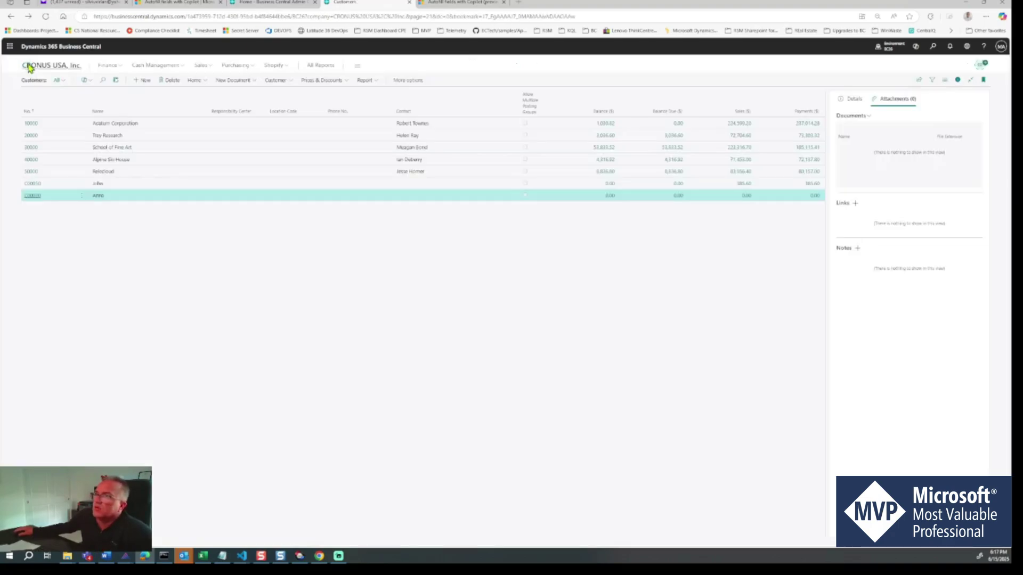
{"action": "left_click", "coordinate": [141, 83]}
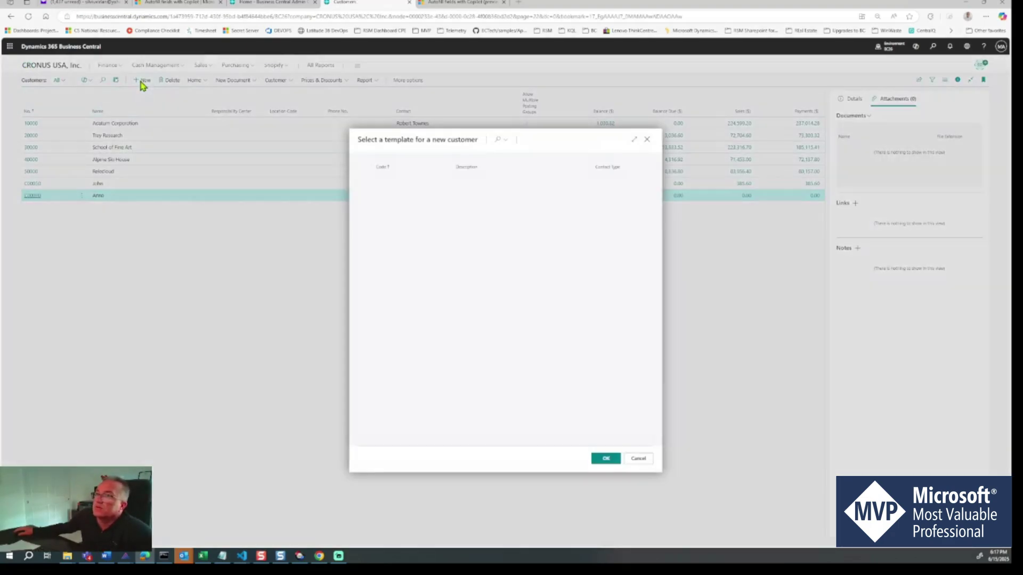
{"action": "left_click", "coordinate": [402, 200]}
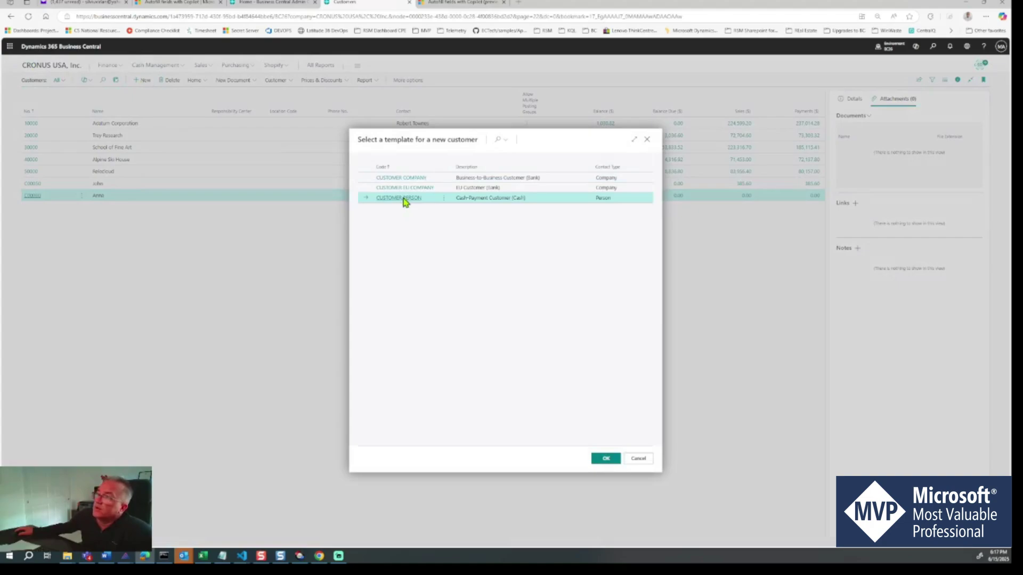
{"action": "left_click", "coordinate": [403, 199]}
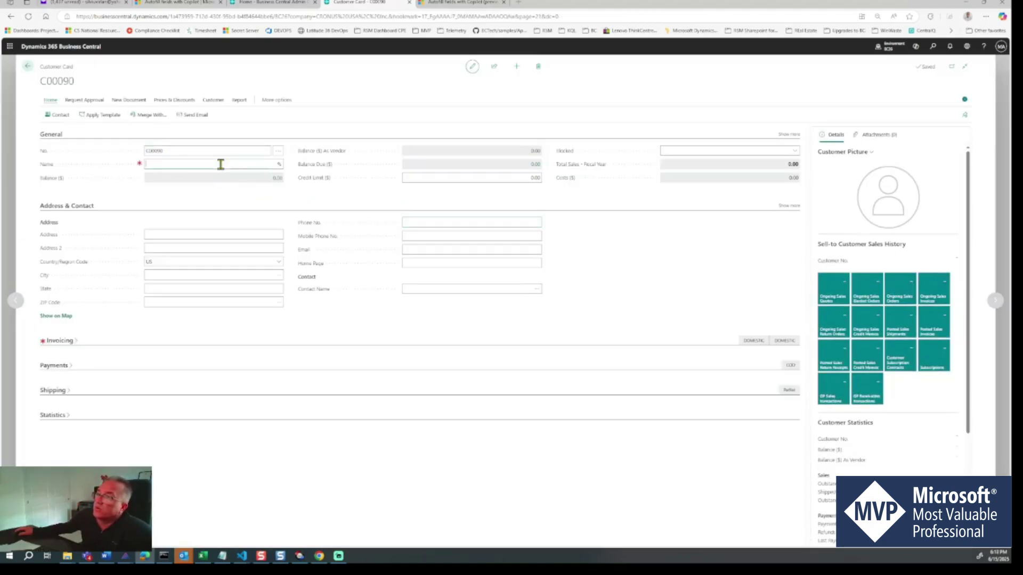
{"action": "type", "text": "Ani"}
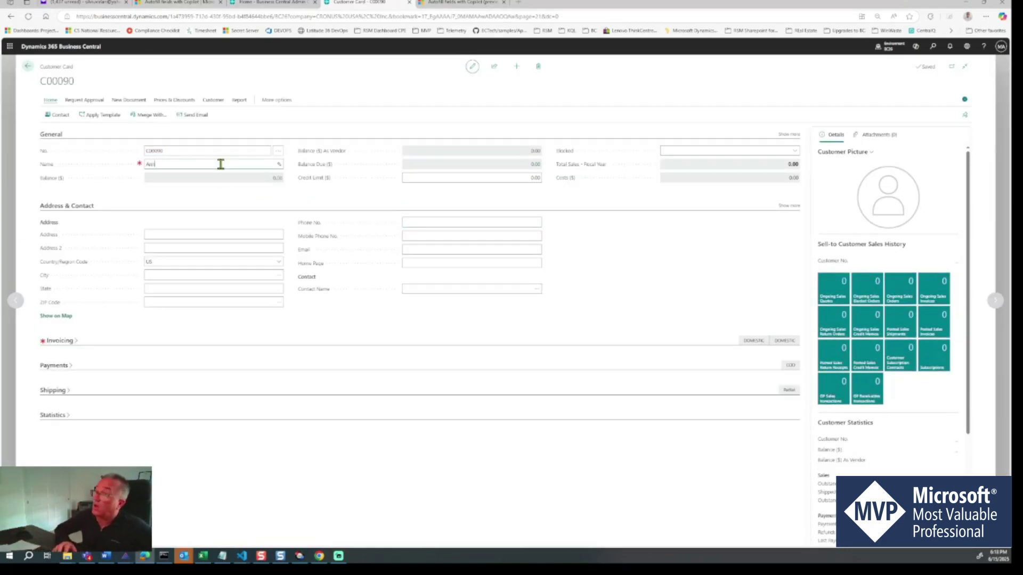
{"action": "type", "text": "2"}
{"action": "key", "text": "Tab"}
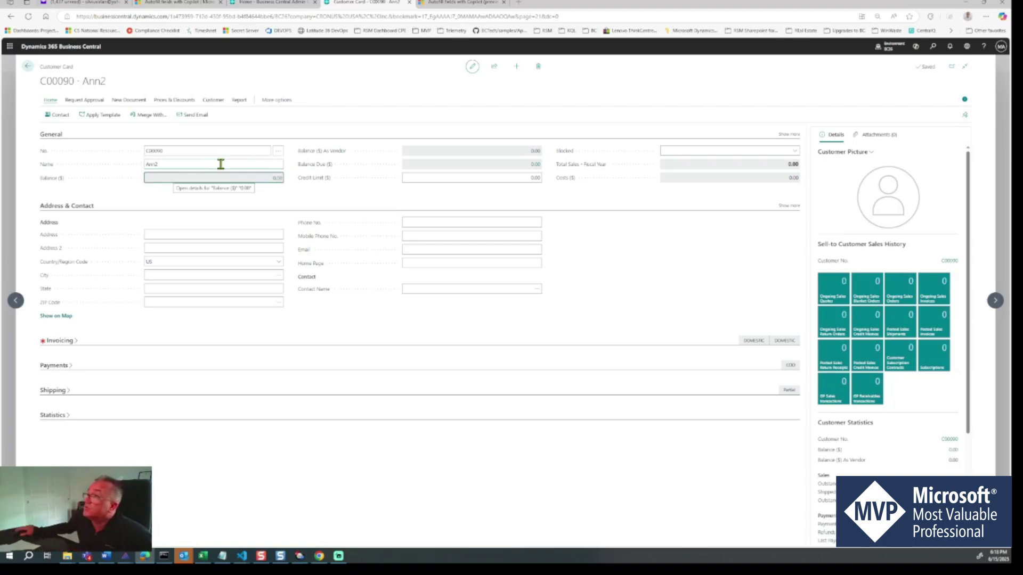
Check the Credit Limit ($) field for the suggestion icon, then clear the customer's Name field.
{"action": "left_click", "coordinate": [434, 179]}
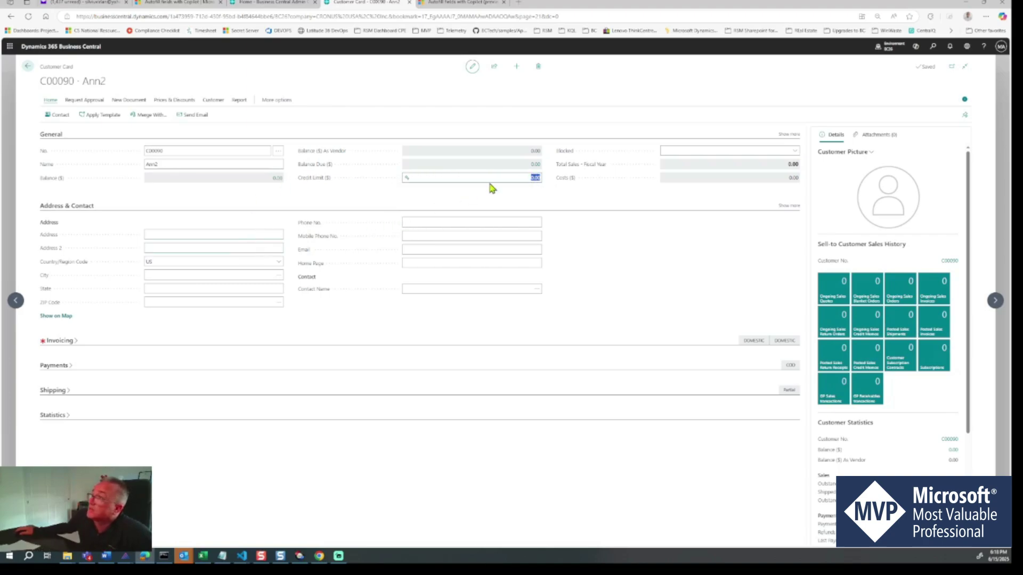
{"action": "left_click", "coordinate": [218, 165]}
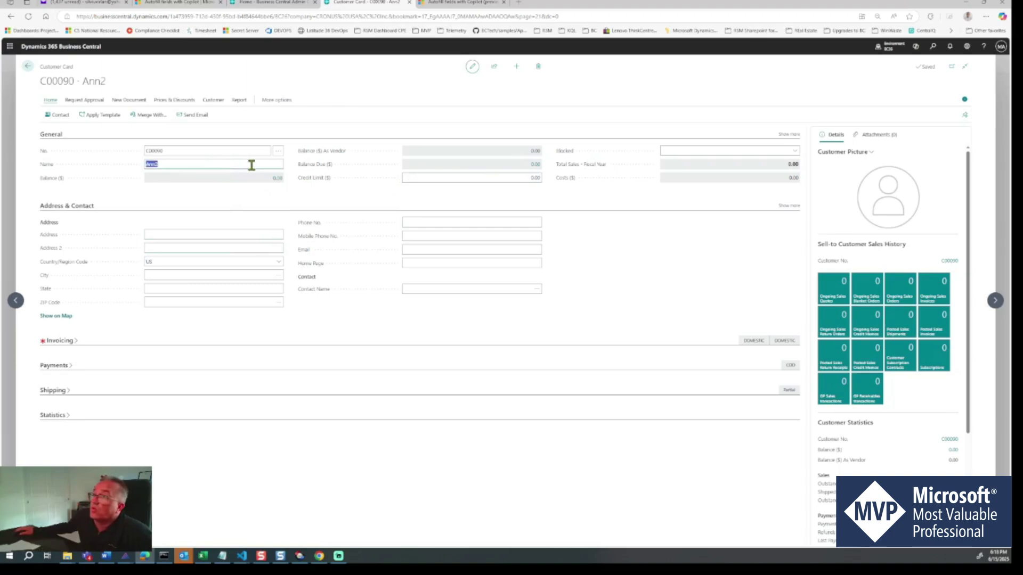
{"action": "key", "text": "BackSpace"}
{"action": "key", "text": "Tab"}
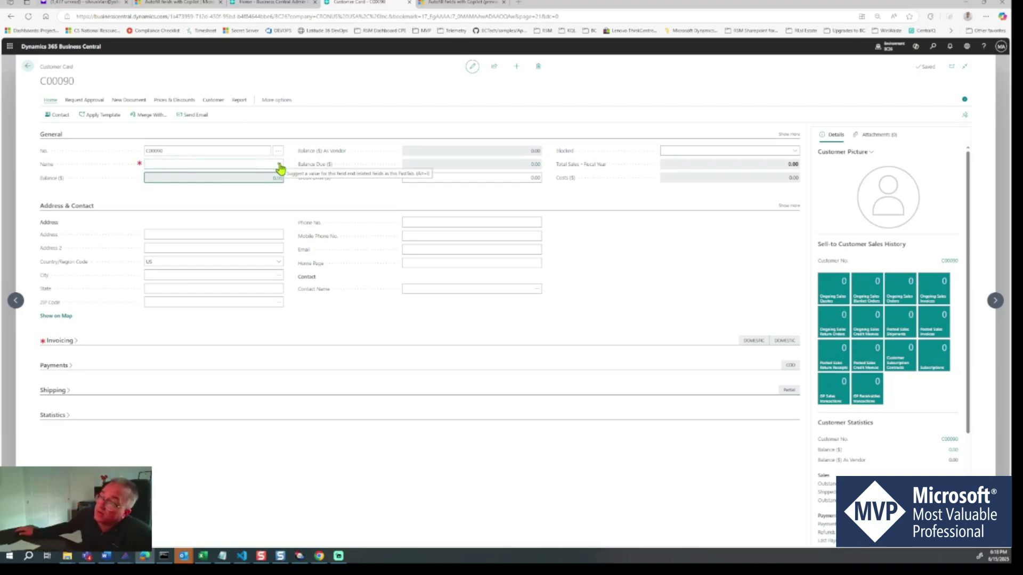
Enter the customer's name in the empty Name field of the new customer card.
{"action": "left_click", "coordinate": [239, 163]}
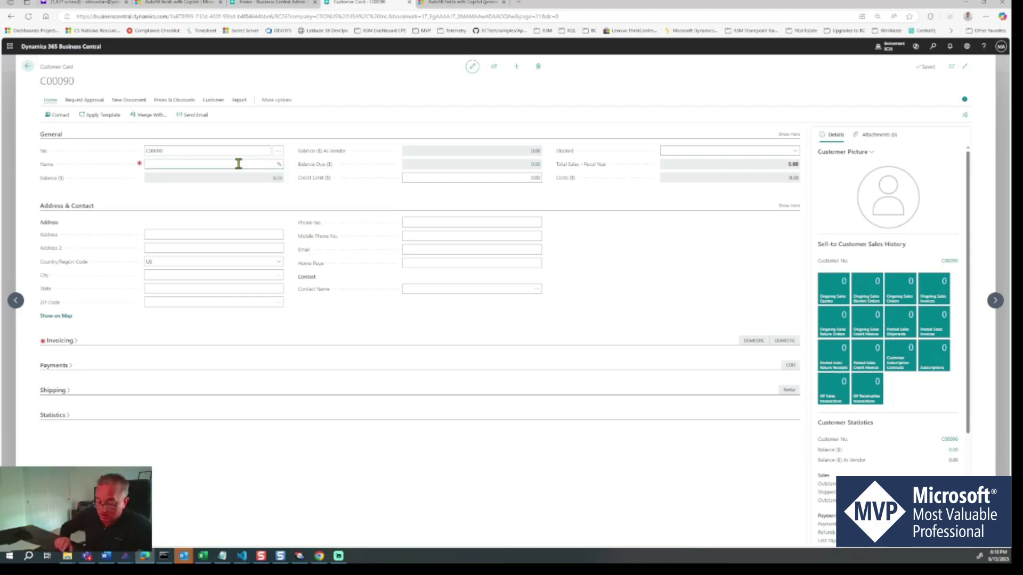
{"action": "type", "text": "Ann2"}
{"action": "key", "text": "Tab"}
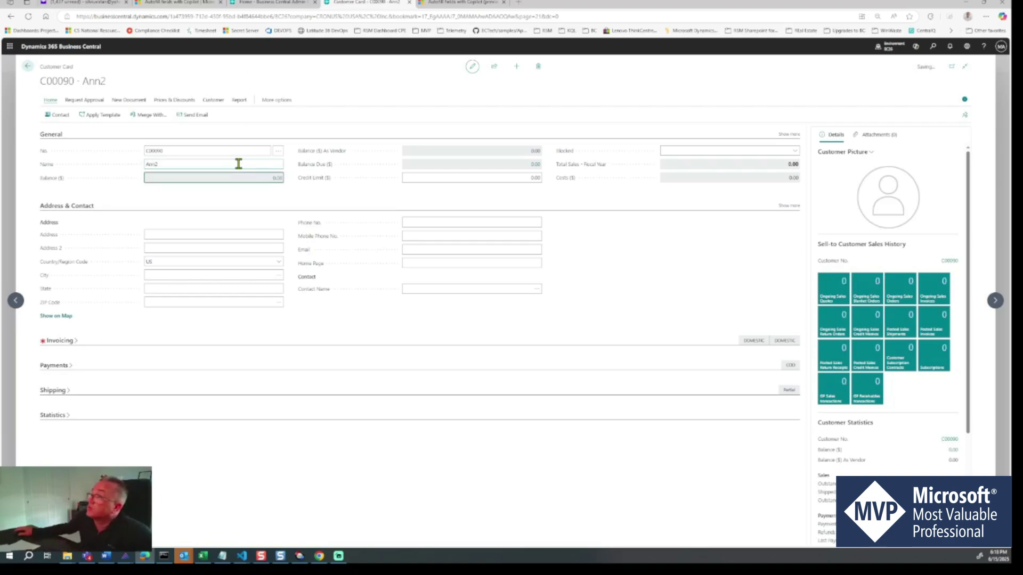
Request a Copilot suggestion for Credit Limit ($), and set the field to 1,500.
{"action": "left_click", "coordinate": [409, 181]}
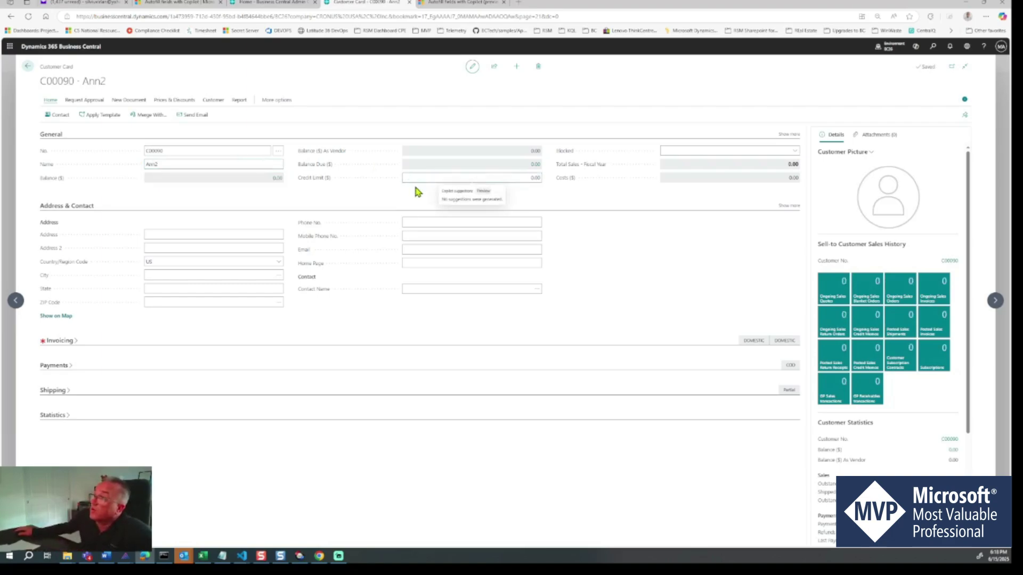
{"action": "left_click", "coordinate": [424, 178]}
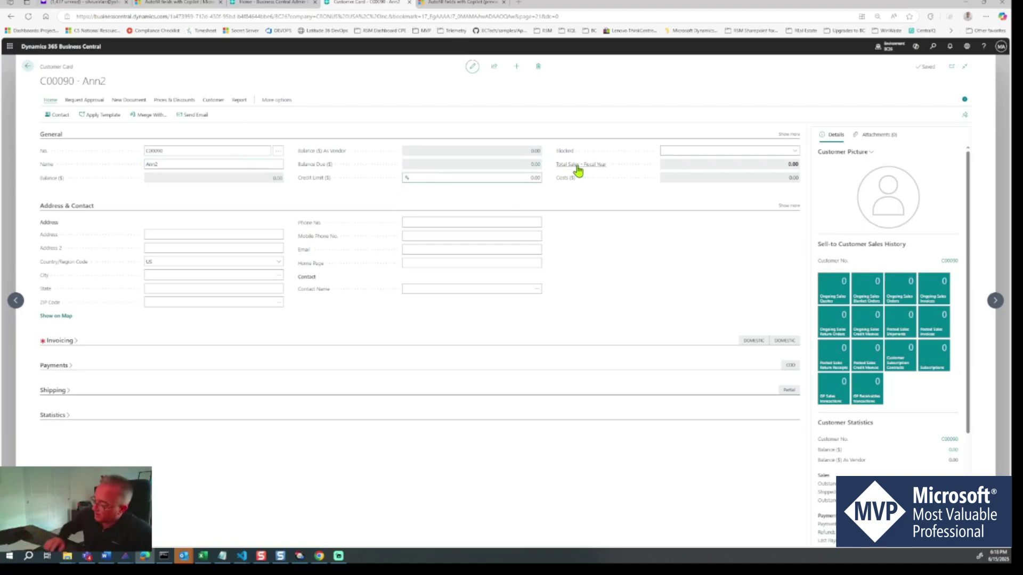
{"action": "mouse_move", "coordinate": [578, 171]}
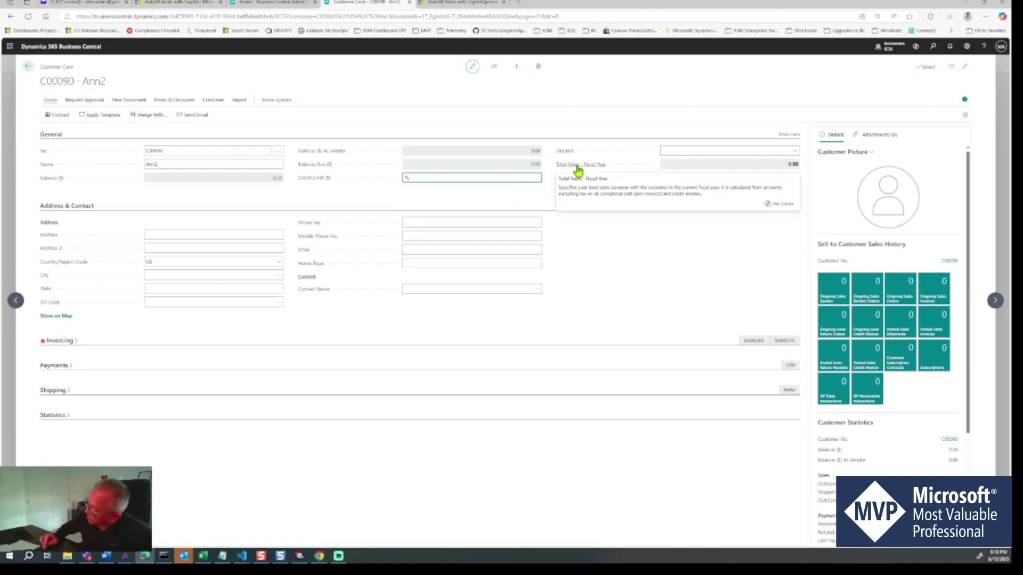
{"action": "key", "text": "Tab"}
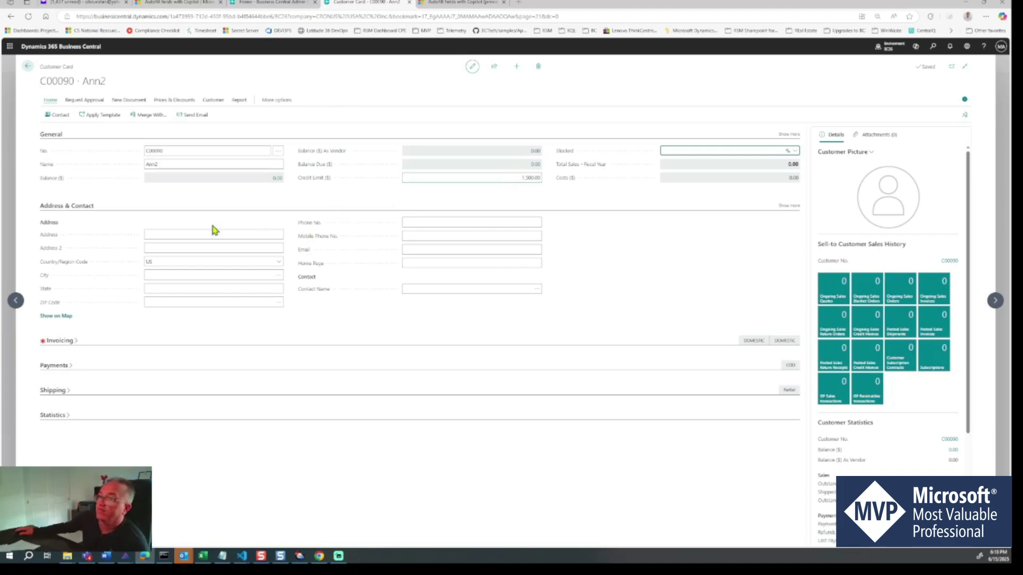
Enter the customer's street address in the Address field.
{"action": "left_click", "coordinate": [177, 232]}
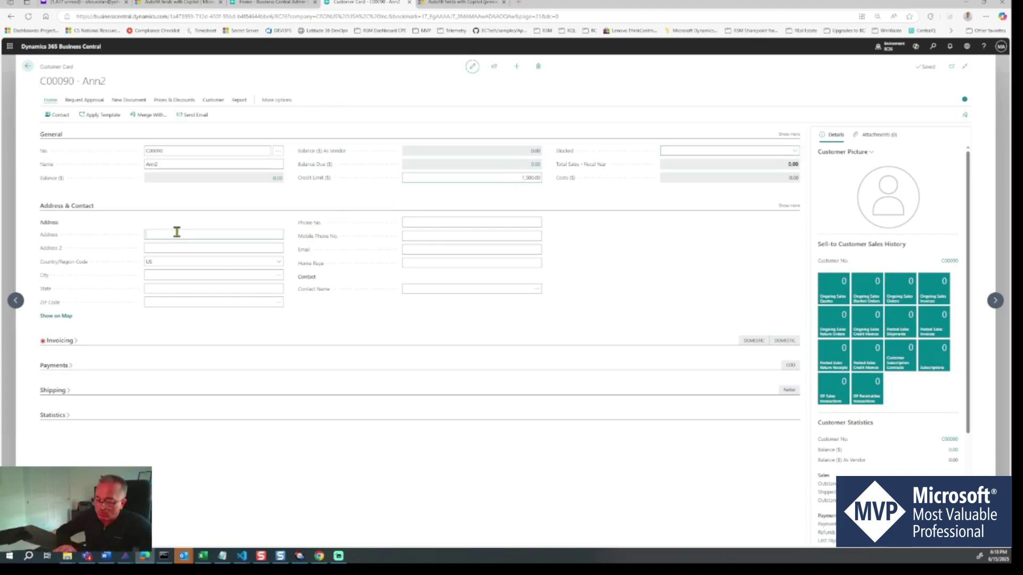
{"action": "type", "text": "50001"}
{"action": "key", "text": "Tab"}
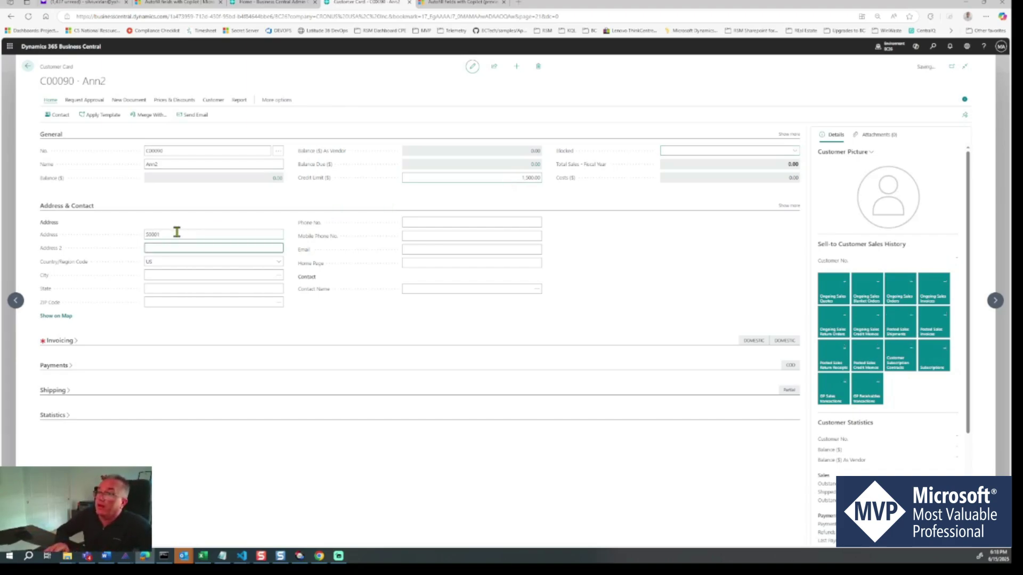
{"action": "left_click", "coordinate": [177, 232]}
{"action": "type", "text": "4"}
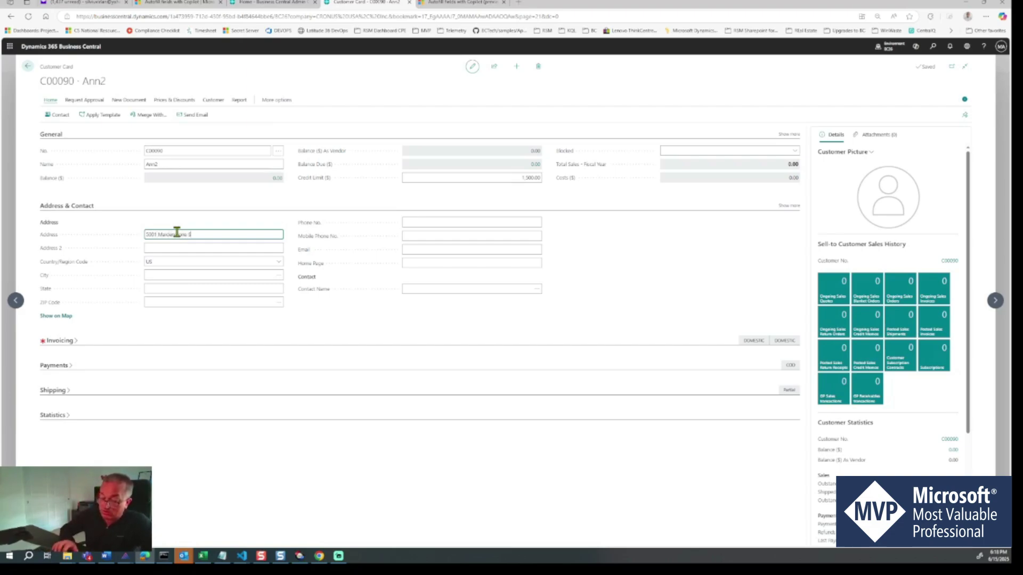
Fill in the customer's city, state and ZIP code in the Address & Contact section.
{"action": "key", "text": "Tab"}
{"action": "key", "text": "Tab"}
{"action": "key", "text": "Tab"}
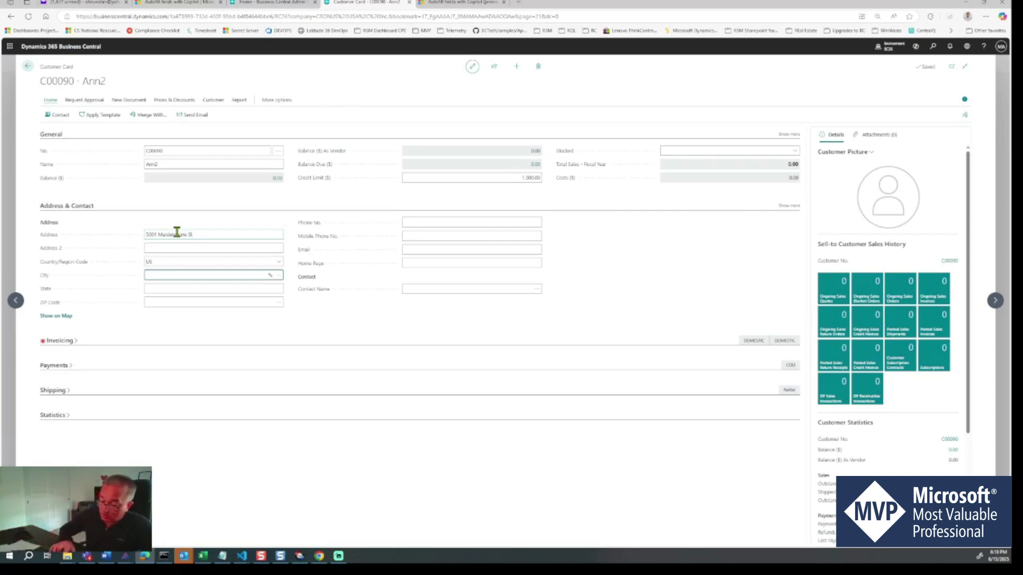
{"action": "type", "text": "tampa"}
{"action": "key", "text": "Tab"}
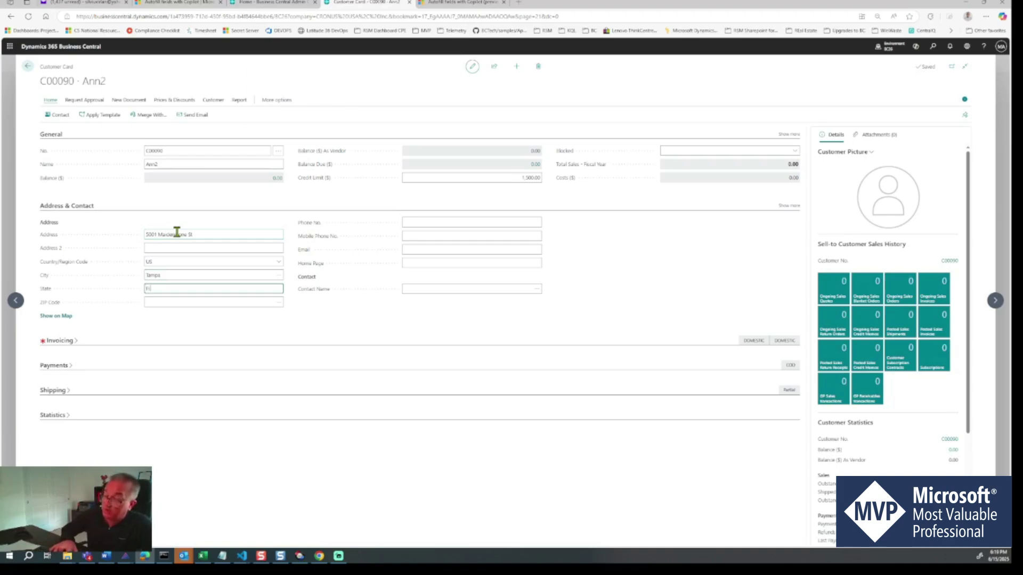
{"action": "type", "text": "FL"}
{"action": "key", "text": "Tab"}
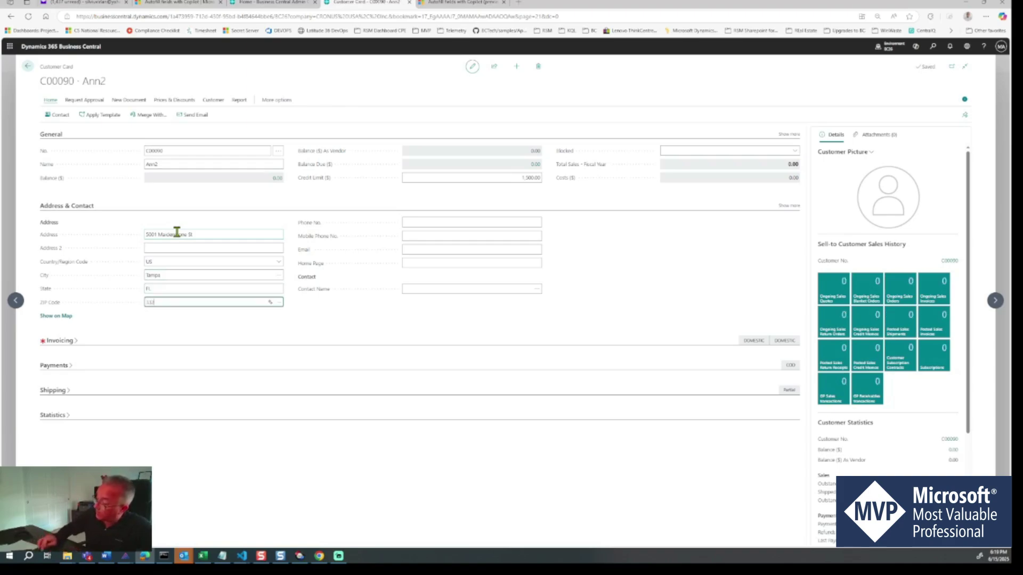
{"action": "key", "text": "Tab"}
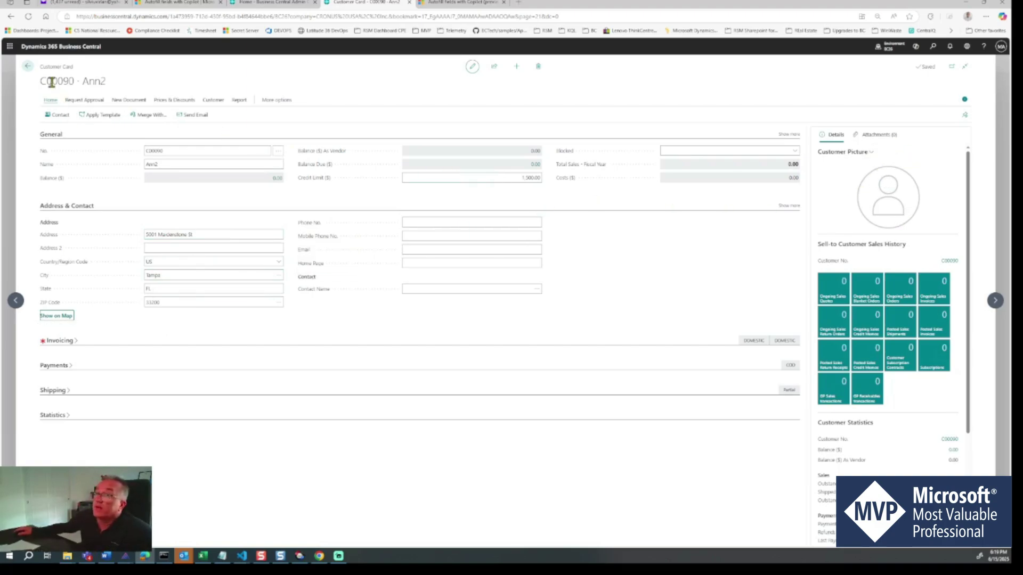
From the Customers list, create another customer with the CUSTOMER PERSON template and enter the customer's name.
{"action": "left_click", "coordinate": [27, 67]}
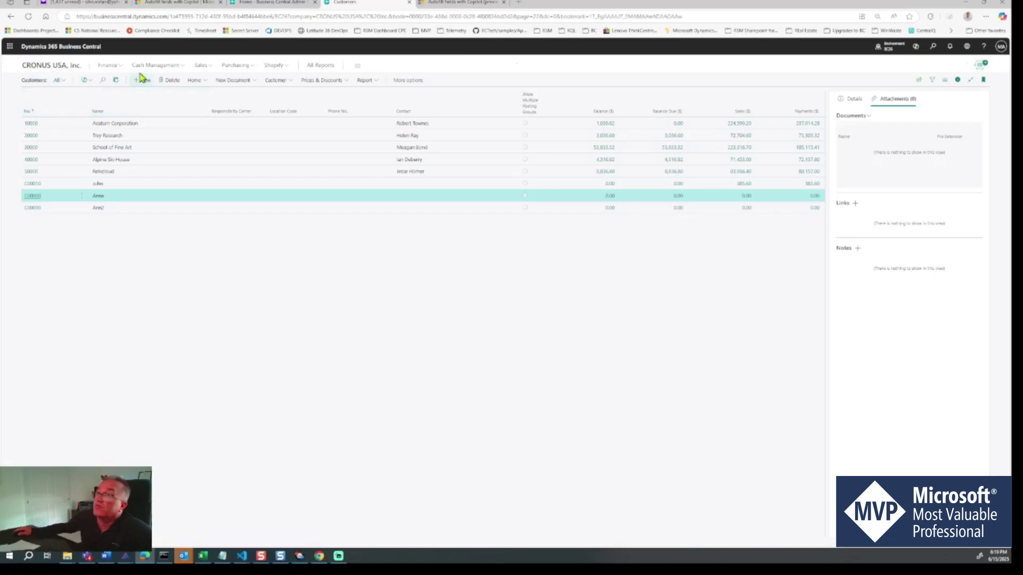
{"action": "left_click", "coordinate": [145, 83]}
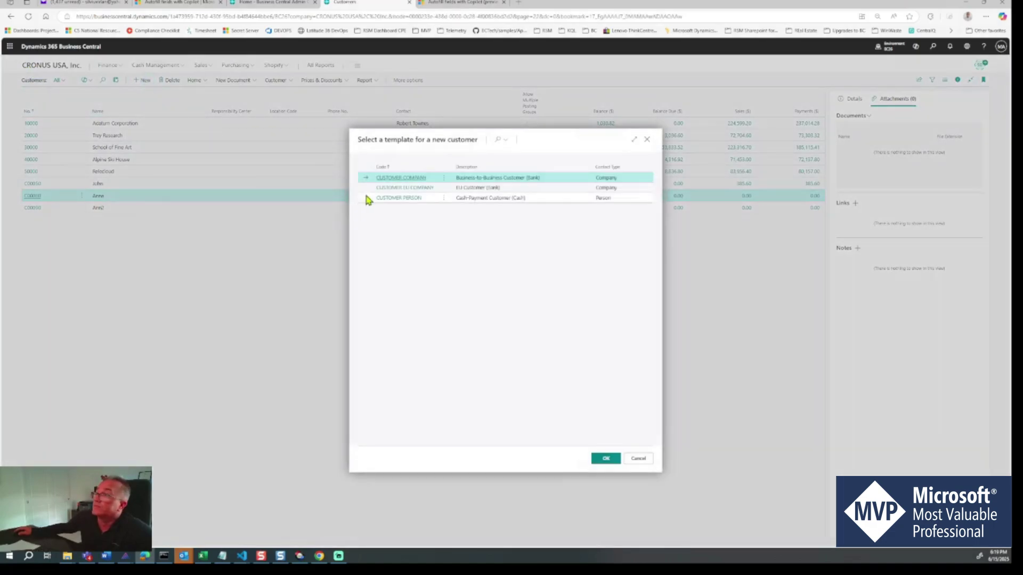
{"action": "left_click", "coordinate": [402, 199]}
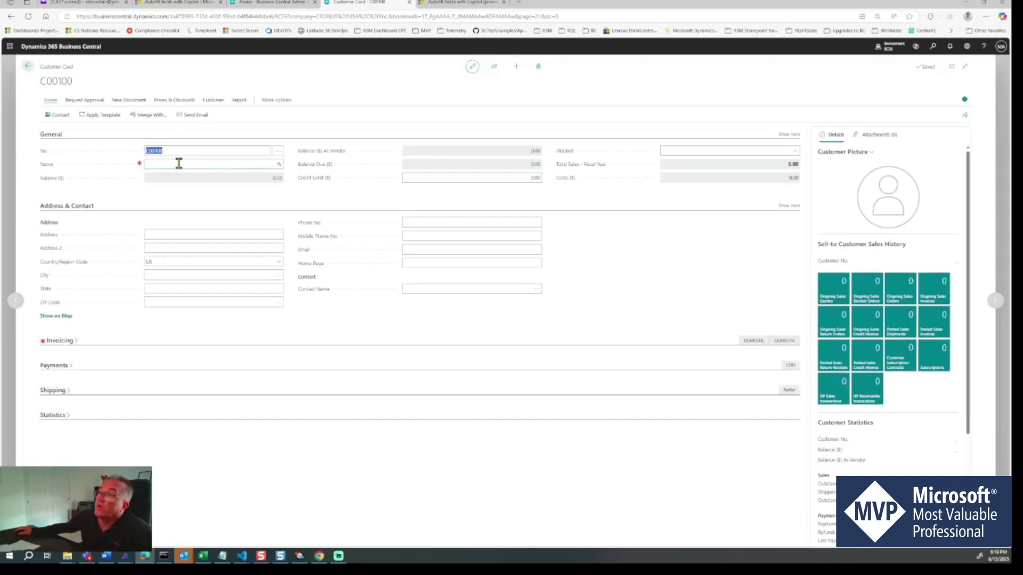
{"action": "left_click", "coordinate": [179, 163]}
{"action": "type", "text": "Ann"}
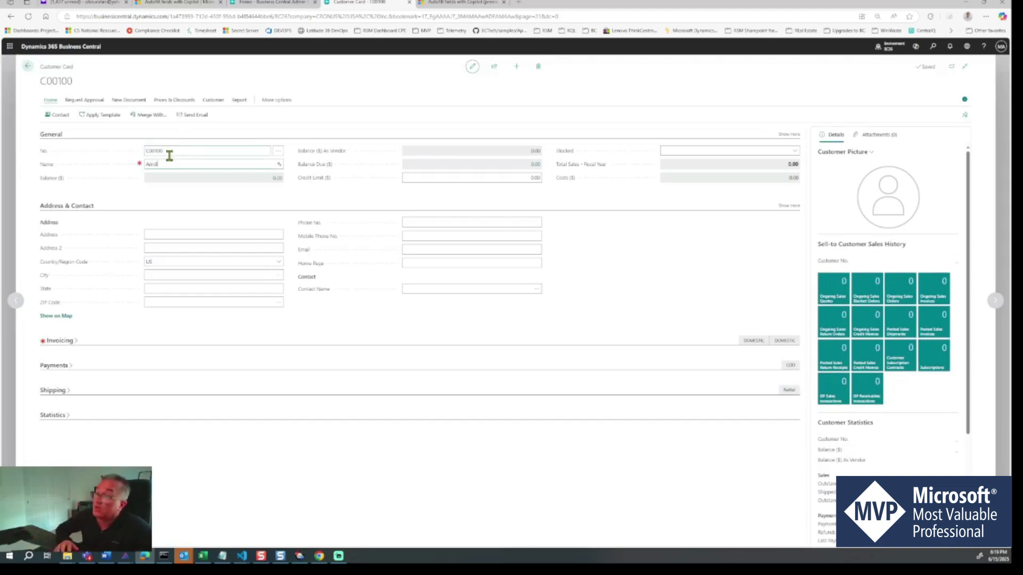
{"action": "type", "text": "3"}
{"action": "key", "text": "Tab"}
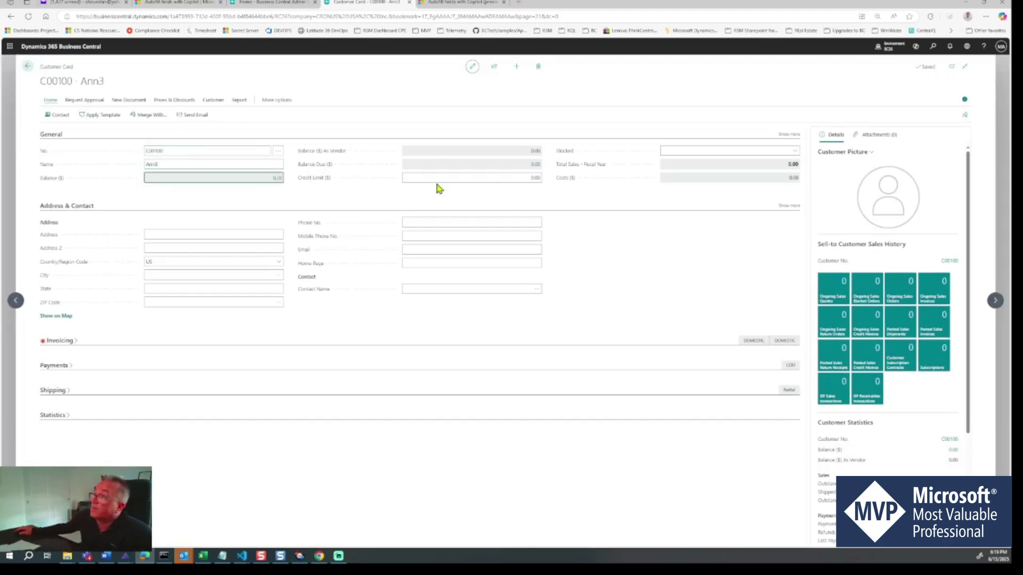
Have Copilot suggest the Credit Limit ($), view the suggestion's explanation and keep the suggested value.
{"action": "left_click", "coordinate": [405, 180]}
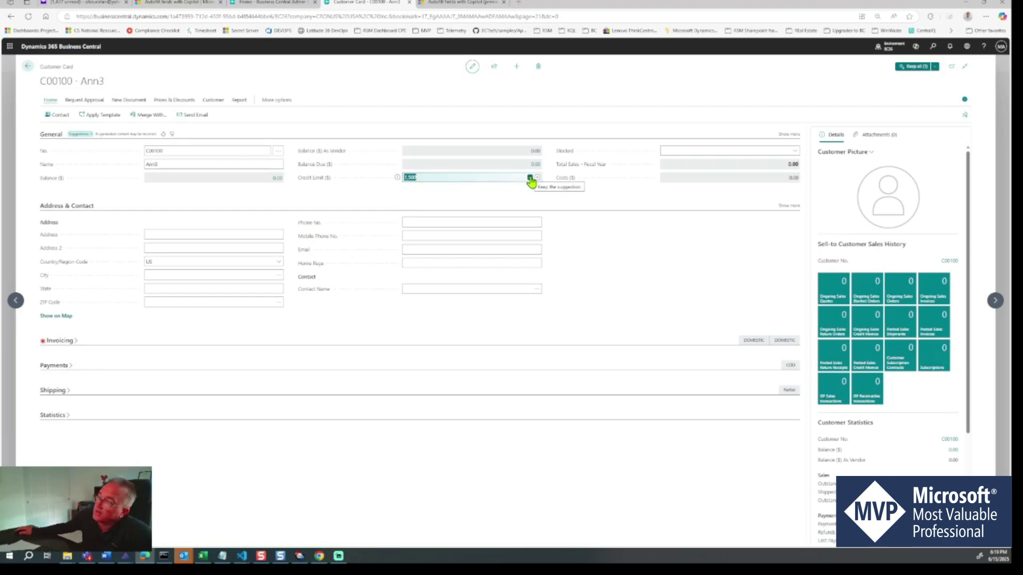
{"action": "left_click", "coordinate": [397, 179]}
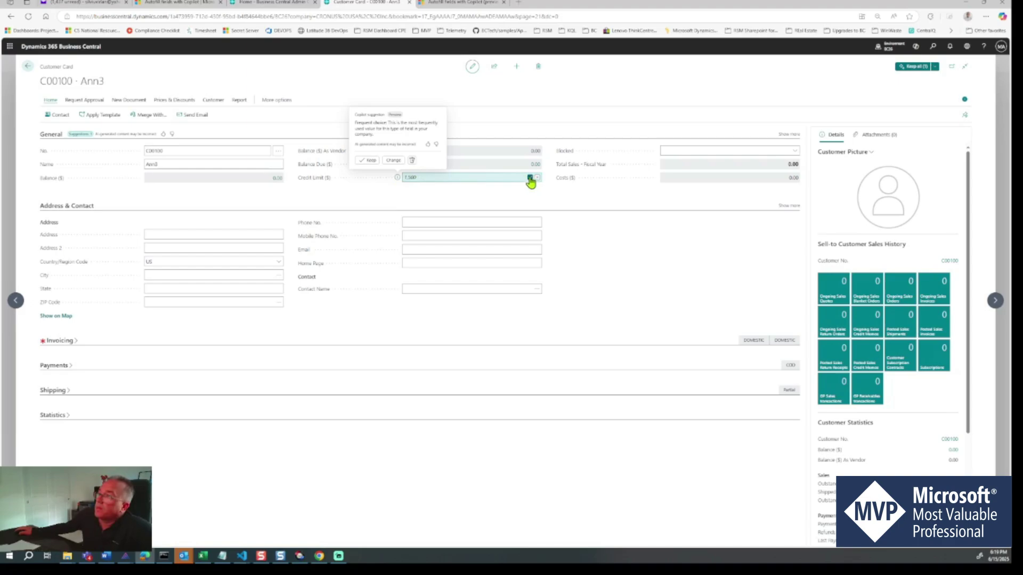
{"action": "left_click", "coordinate": [530, 178]}
{"action": "left_click", "coordinate": [426, 198]}
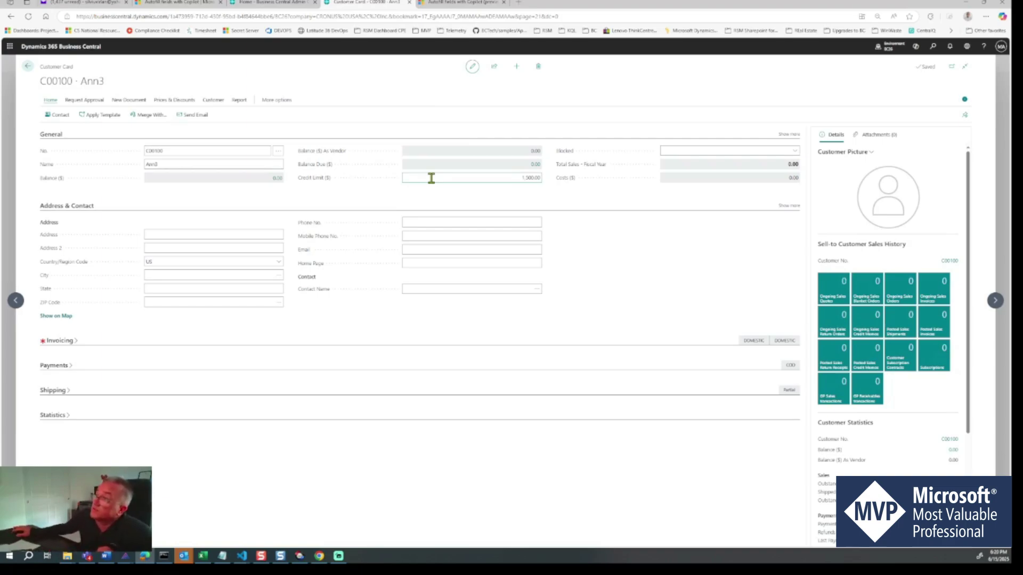
{"action": "left_click", "coordinate": [430, 178]}
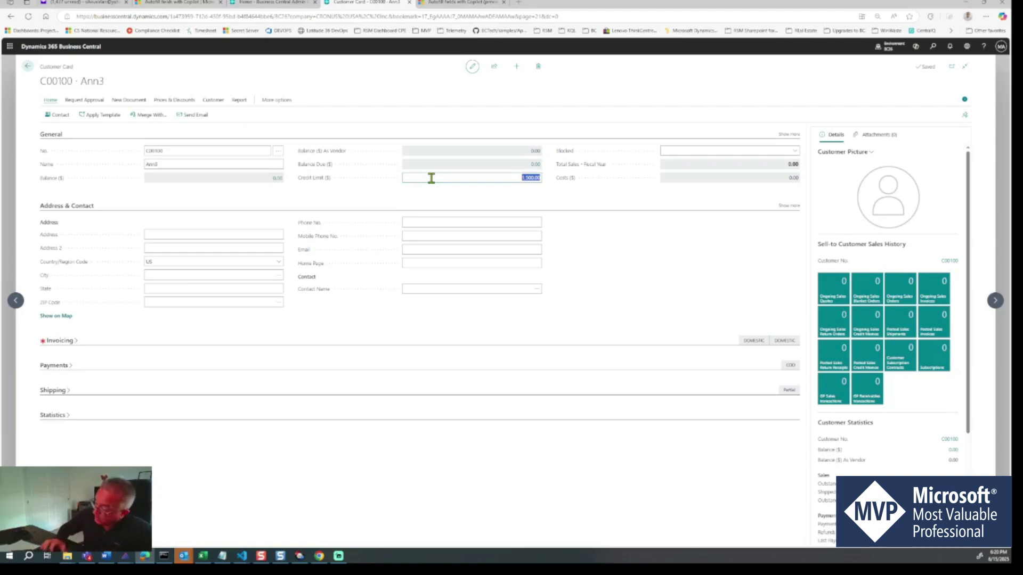
{"action": "left_click", "coordinate": [431, 178]}
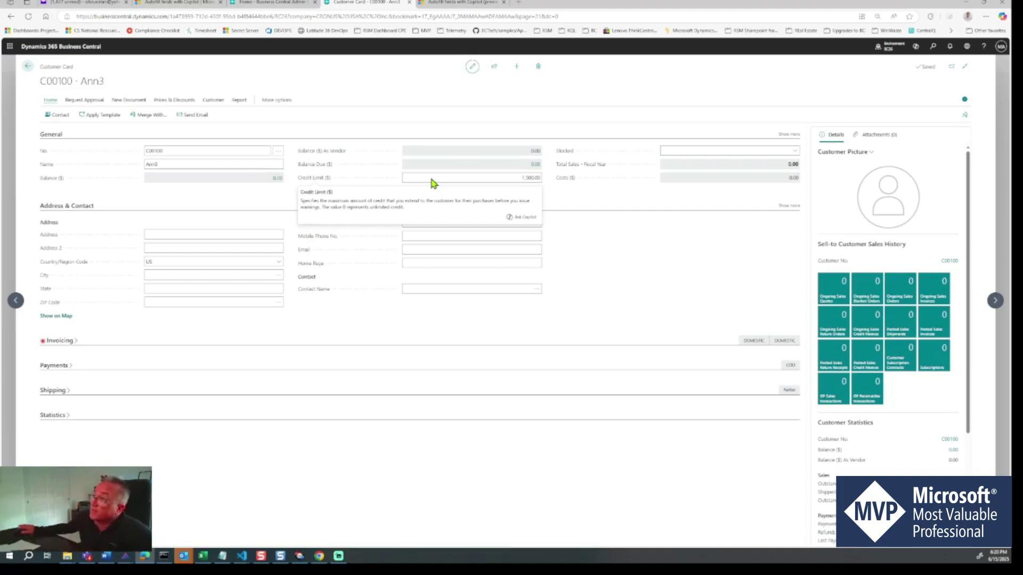
{"action": "left_click", "coordinate": [511, 180]}
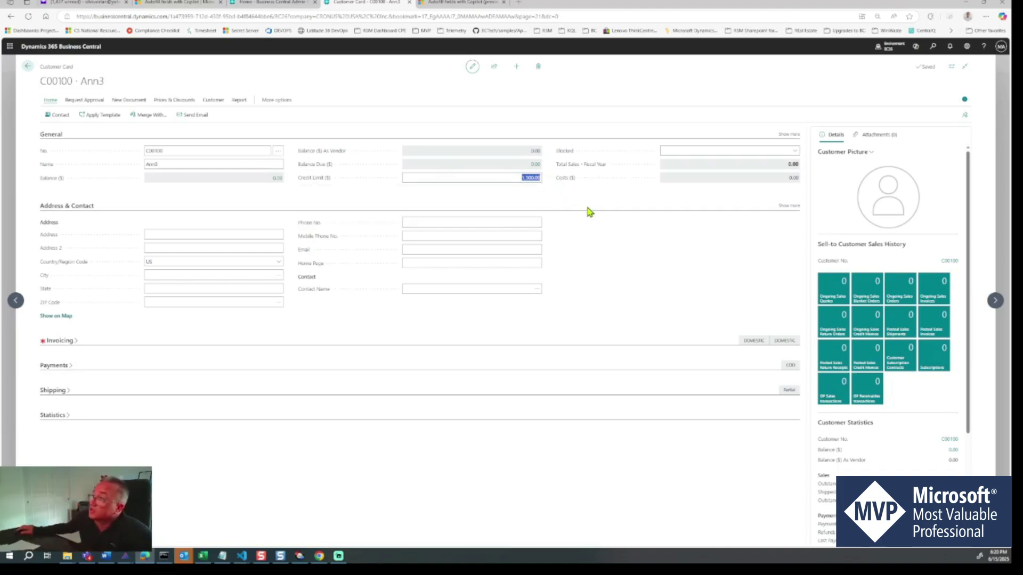
Enter the customer's street address and move on to the empty City field.
{"action": "left_click", "coordinate": [165, 234]}
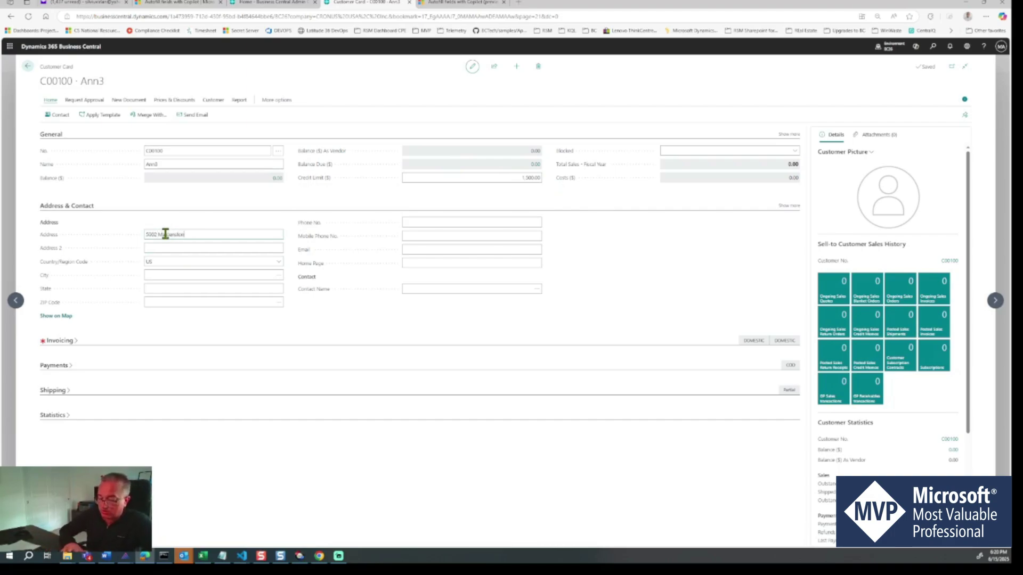
{"action": "key", "text": "Tab"}
{"action": "key", "text": "Tab"}
{"action": "key", "text": "Tab"}
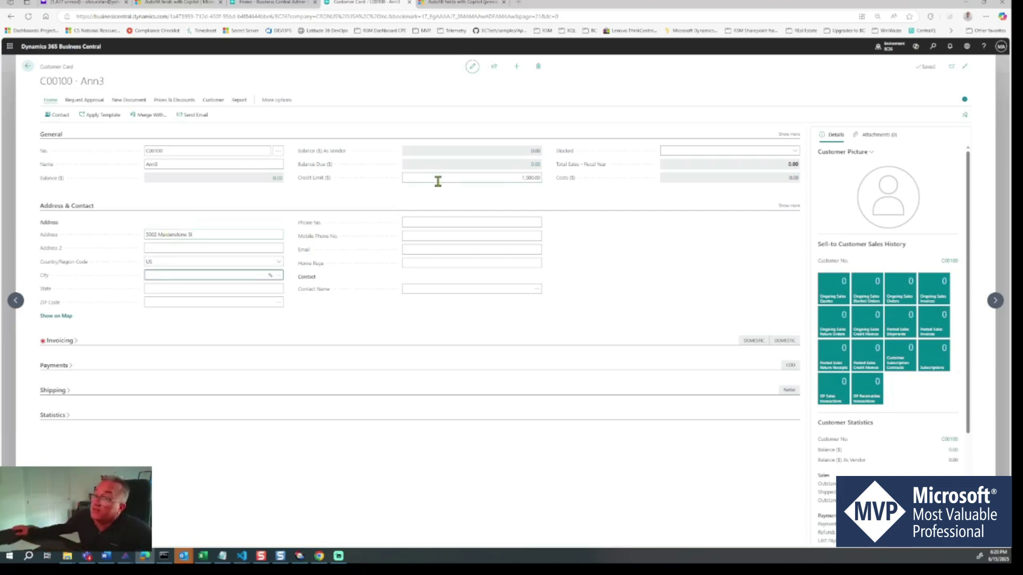
Generate Copilot suggestions from the City field, view the city's explanation, and keep the suggested city and ZIP code.
{"action": "left_click", "coordinate": [272, 278]}
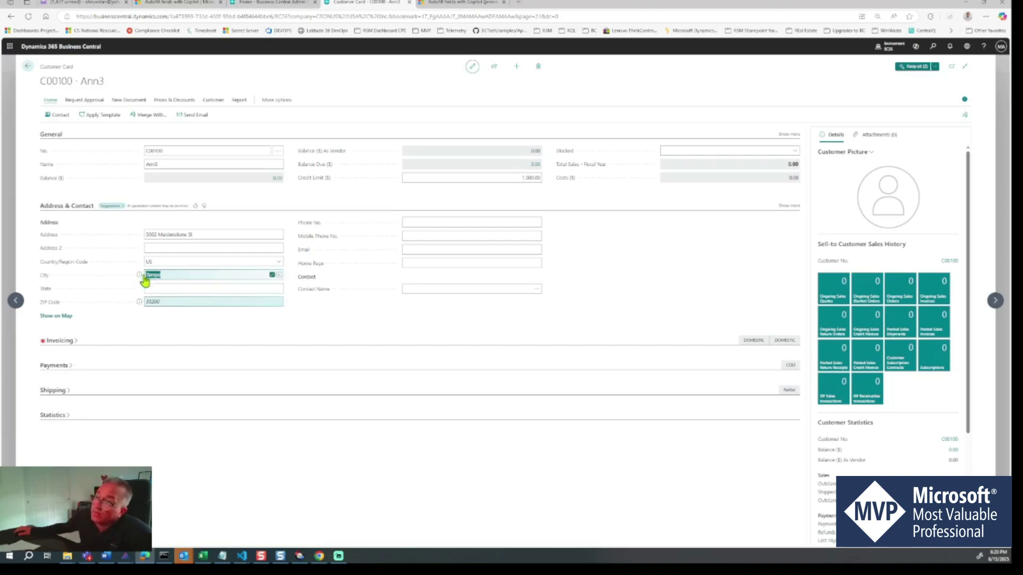
{"action": "left_click", "coordinate": [175, 274]}
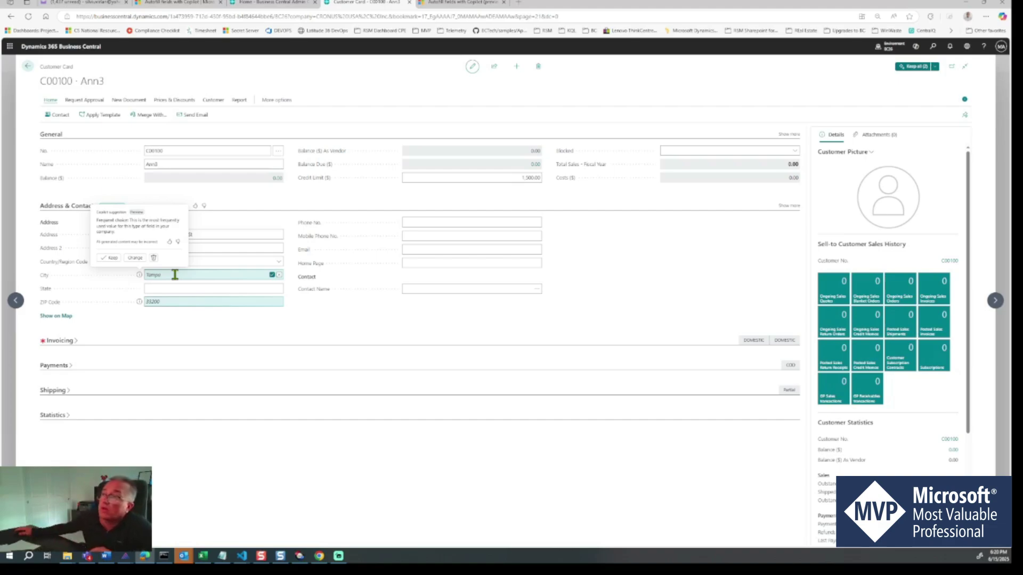
{"action": "left_click", "coordinate": [272, 276]}
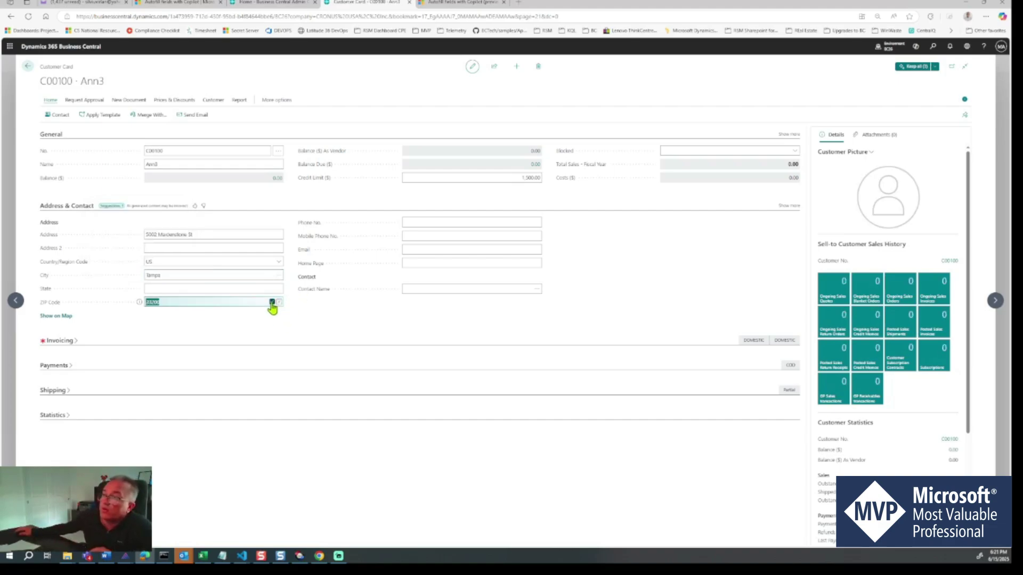
{"action": "left_click", "coordinate": [272, 303]}
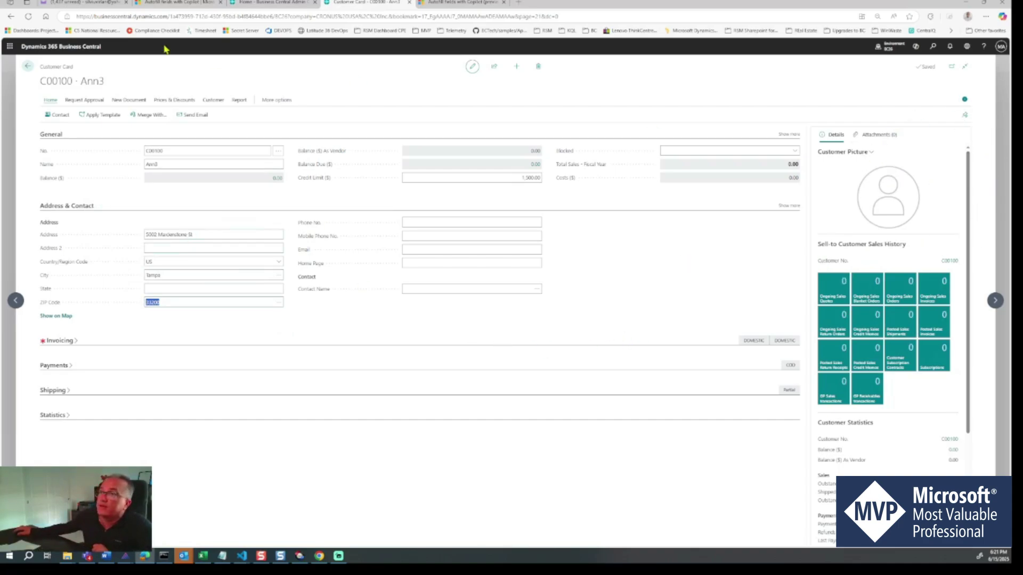
Create a sales order from the highlighted customer's card in the Customers list and generate Copilot suggestions from its Your Reference field.
{"action": "left_click", "coordinate": [27, 66]}
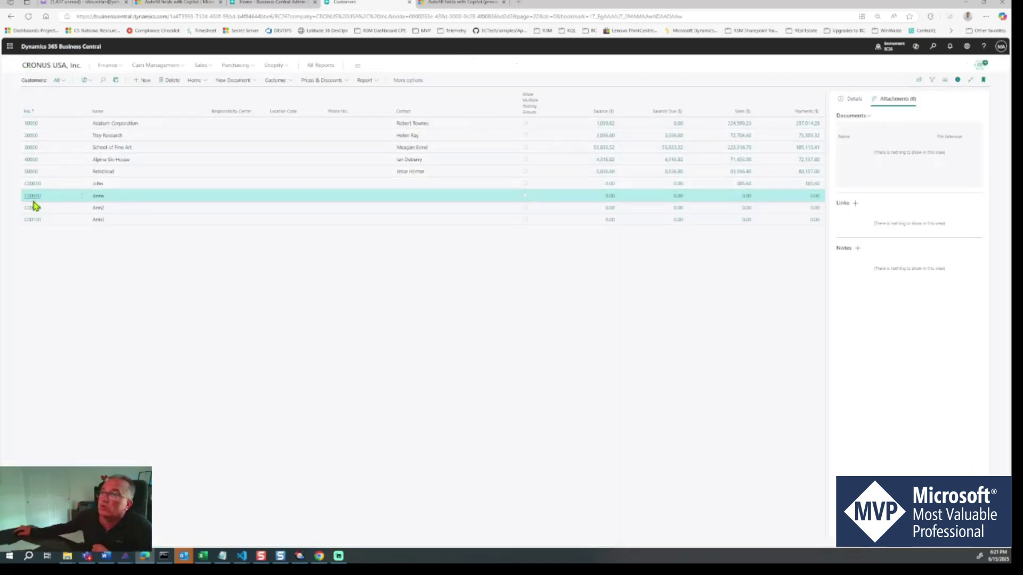
{"action": "left_click", "coordinate": [33, 200]}
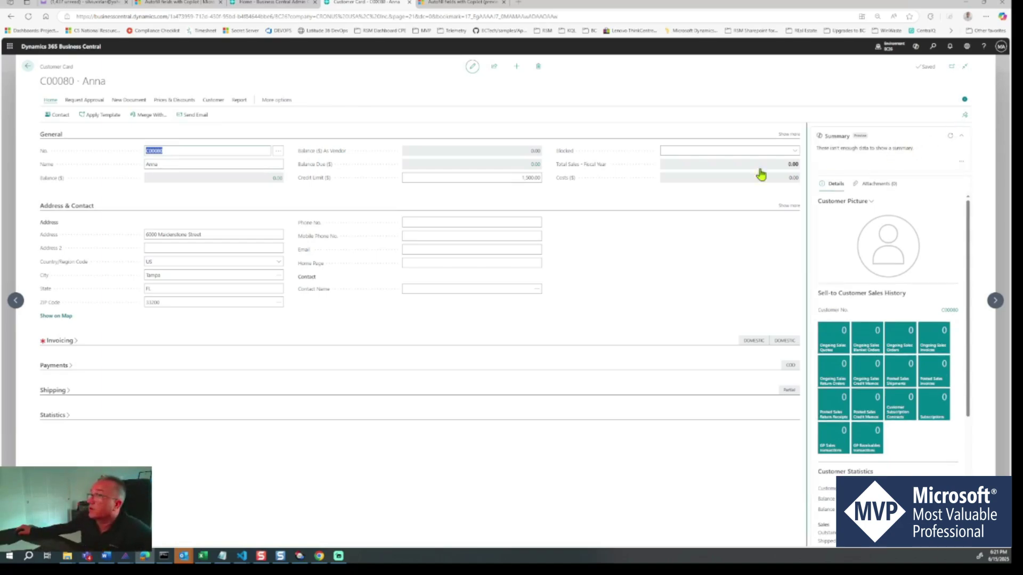
{"action": "left_click", "coordinate": [135, 101]}
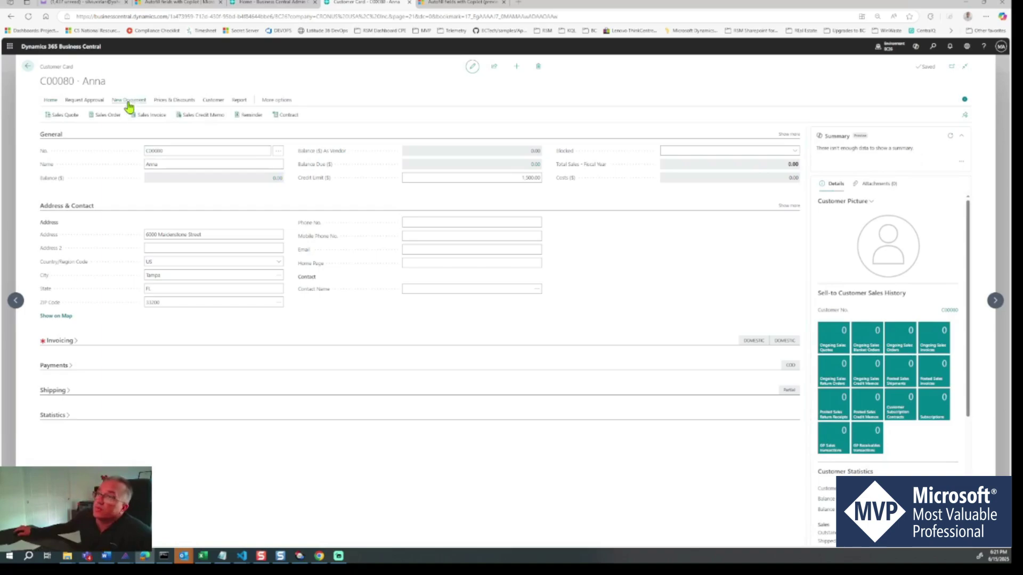
{"action": "left_click", "coordinate": [96, 114]}
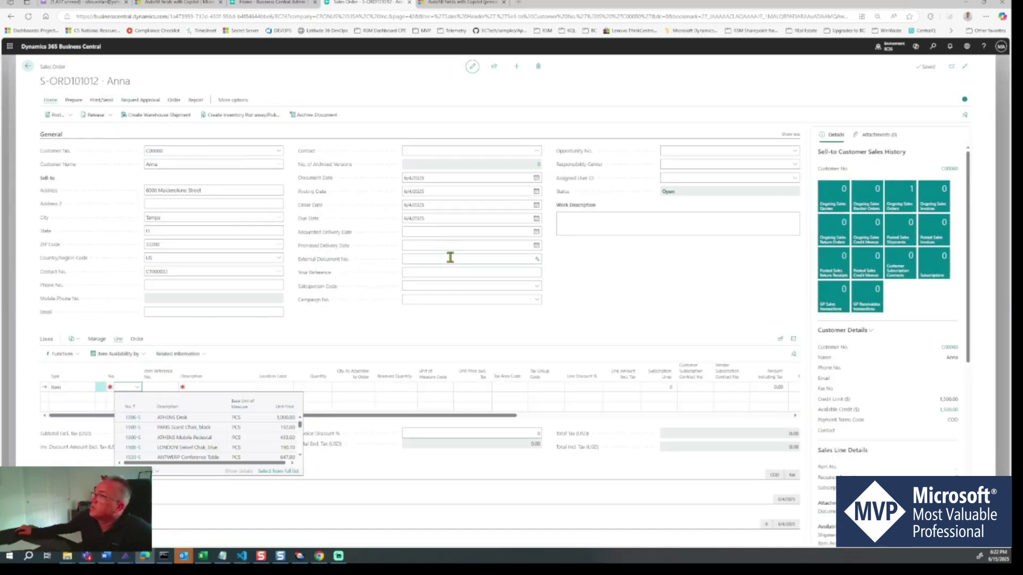
{"action": "left_click", "coordinate": [539, 277]}
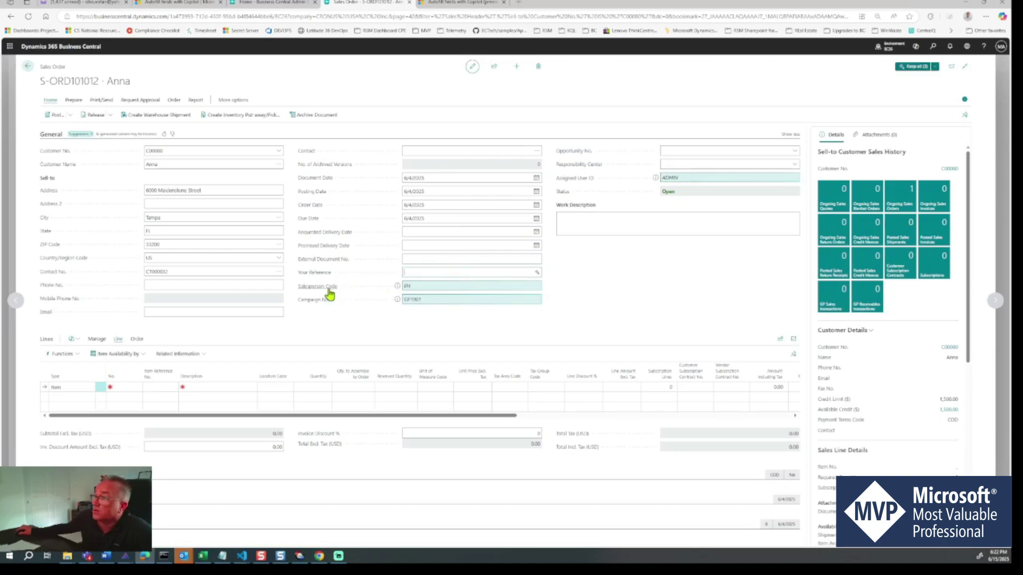
View Copilot's explanation for the suggested Salesperson Code on the sales order.
{"action": "left_click", "coordinate": [397, 288]}
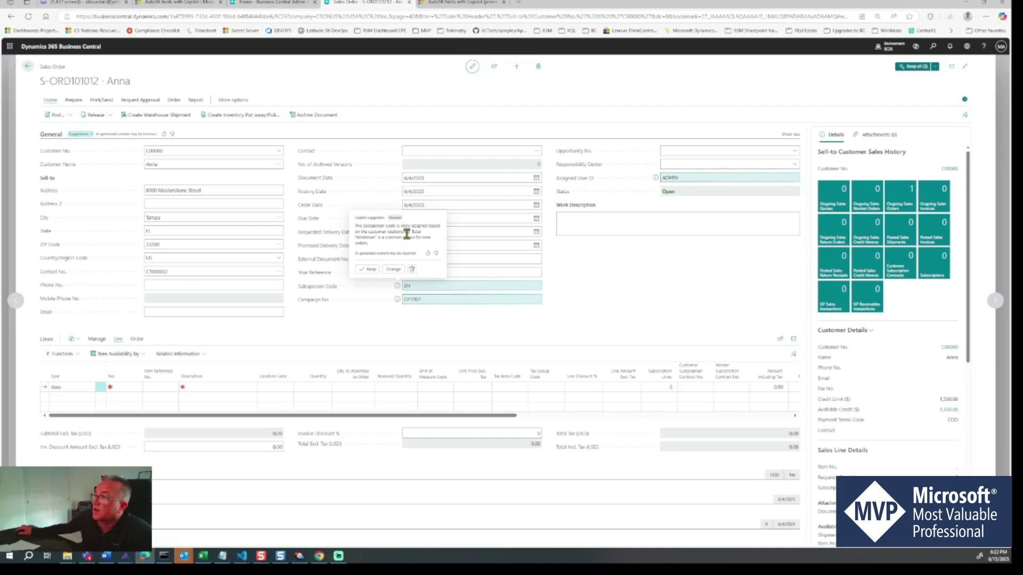
{"action": "mouse_move", "coordinate": [431, 301]}
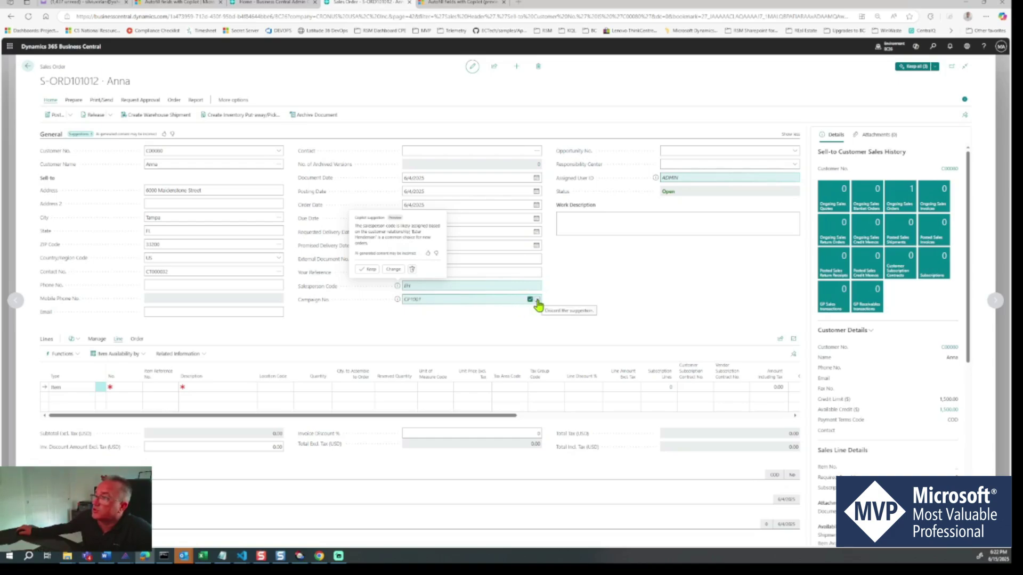
Check the Campaigns list for the suggested campaign, return to the sales order and keep the suggested Salesperson Code and Campaign No.
{"action": "left_click", "coordinate": [932, 47]}
{"action": "type", "text": "cam"}
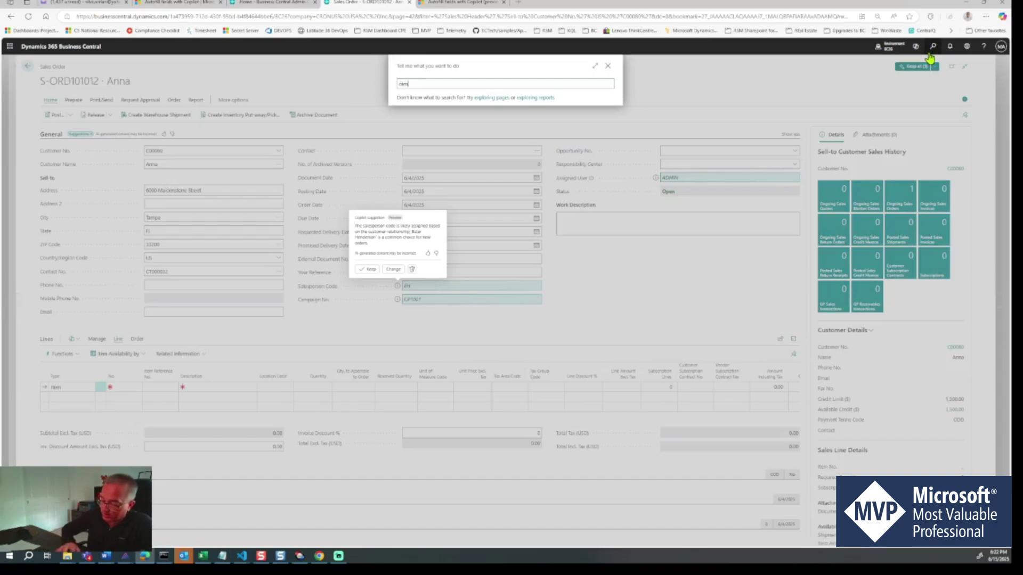
{"action": "type", "text": "paign"}
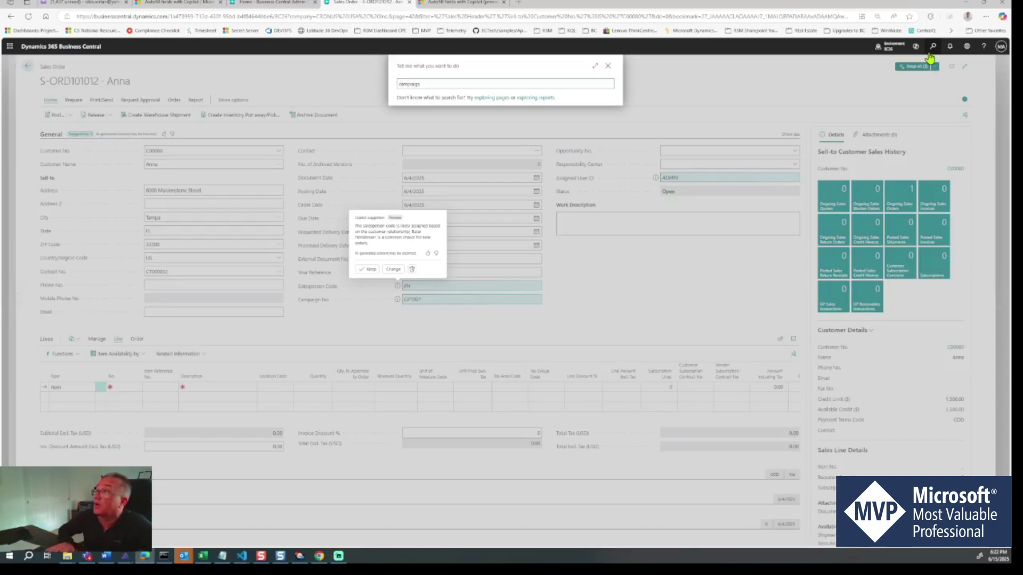
{"action": "type", "text": "s"}
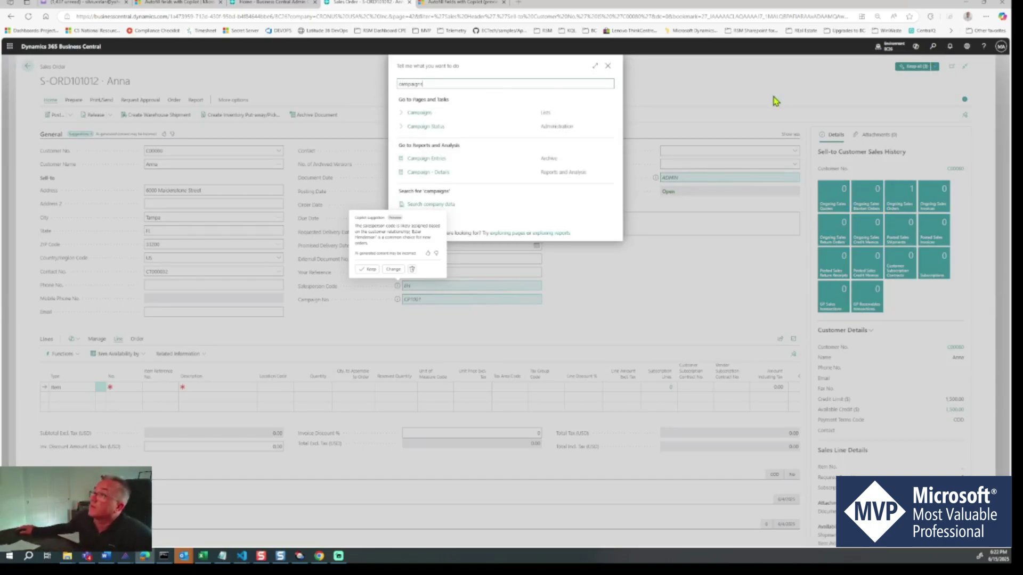
{"action": "left_click", "coordinate": [419, 114]}
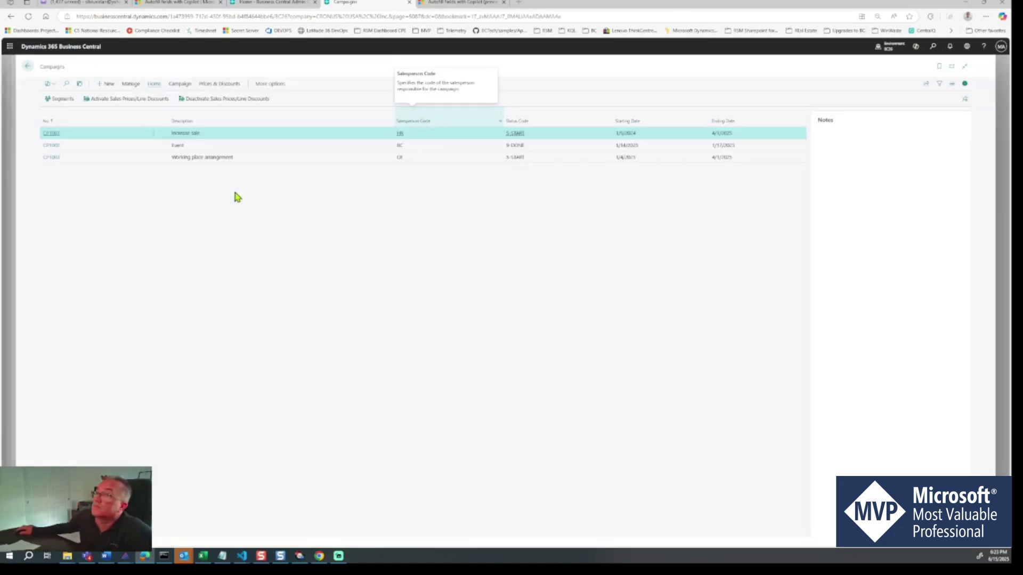
{"action": "left_click", "coordinate": [26, 68]}
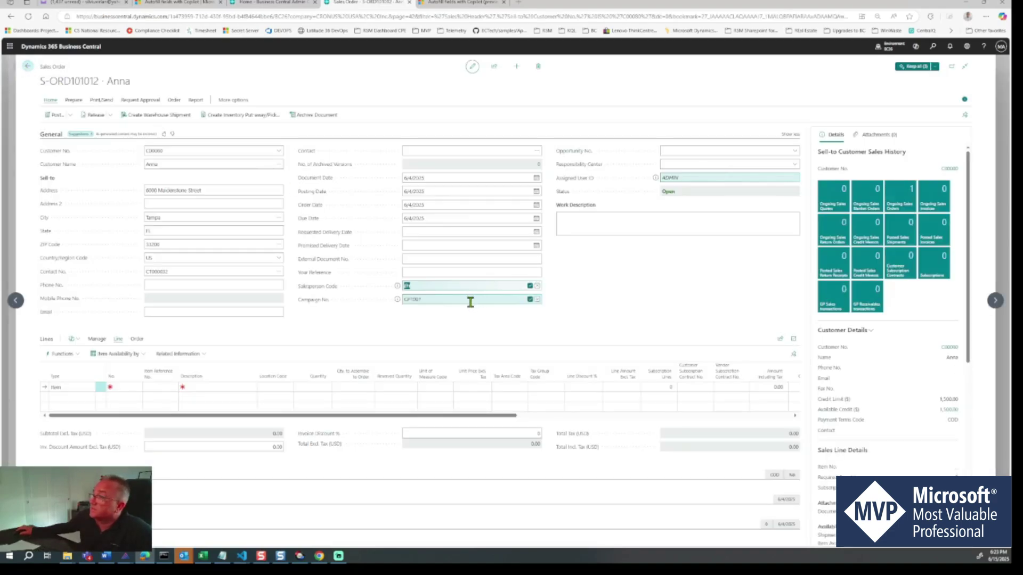
{"action": "left_click", "coordinate": [530, 288]}
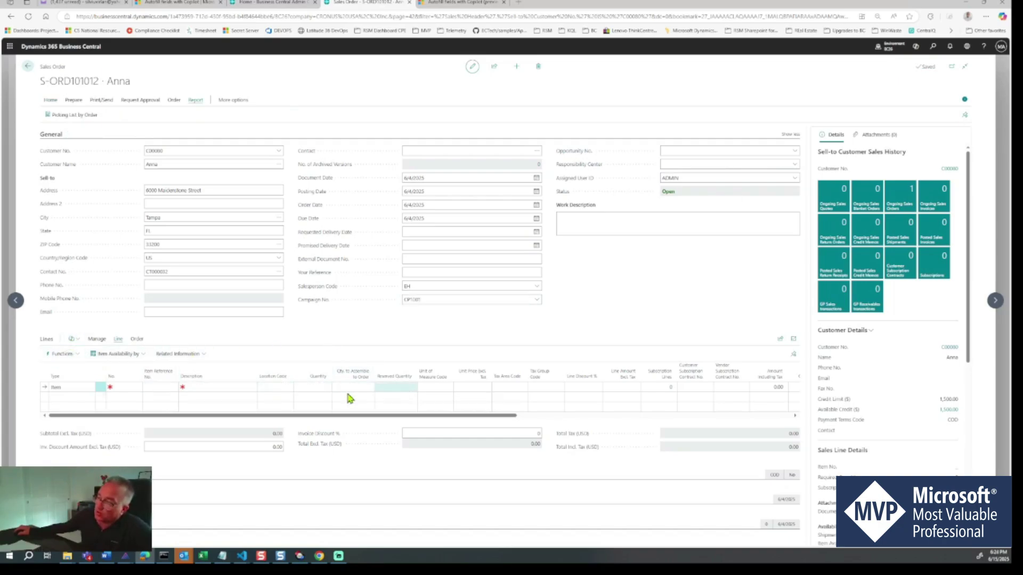
{"action": "left_click", "coordinate": [75, 341]}
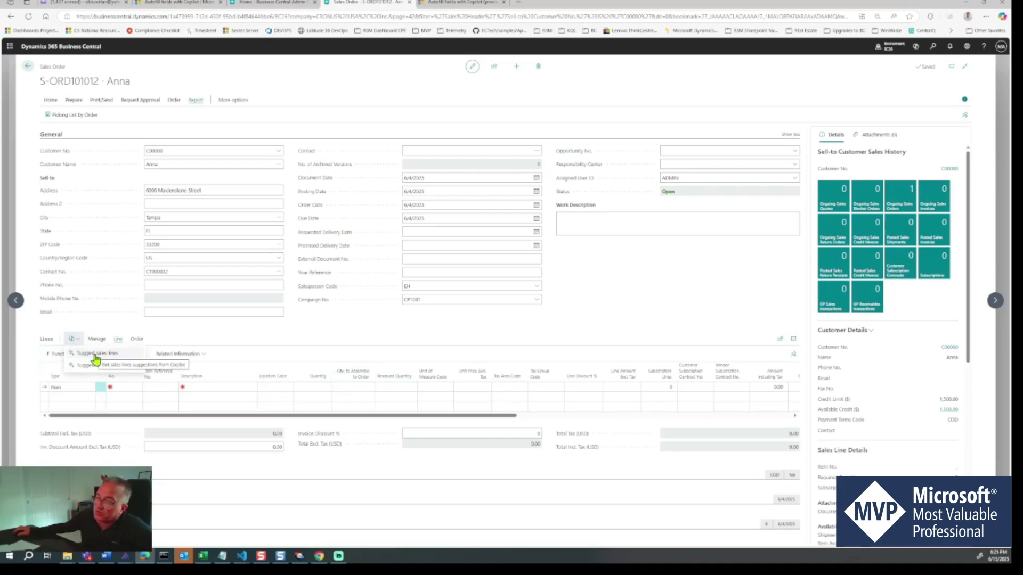
{"action": "left_click", "coordinate": [96, 354]}
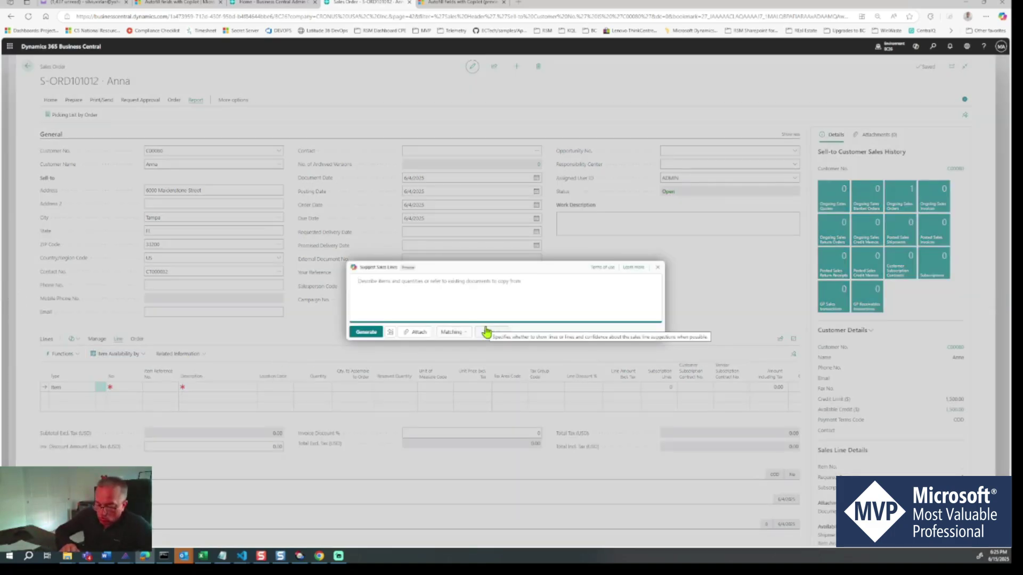
{"action": "type", "text": "1 athens desk and 2"}
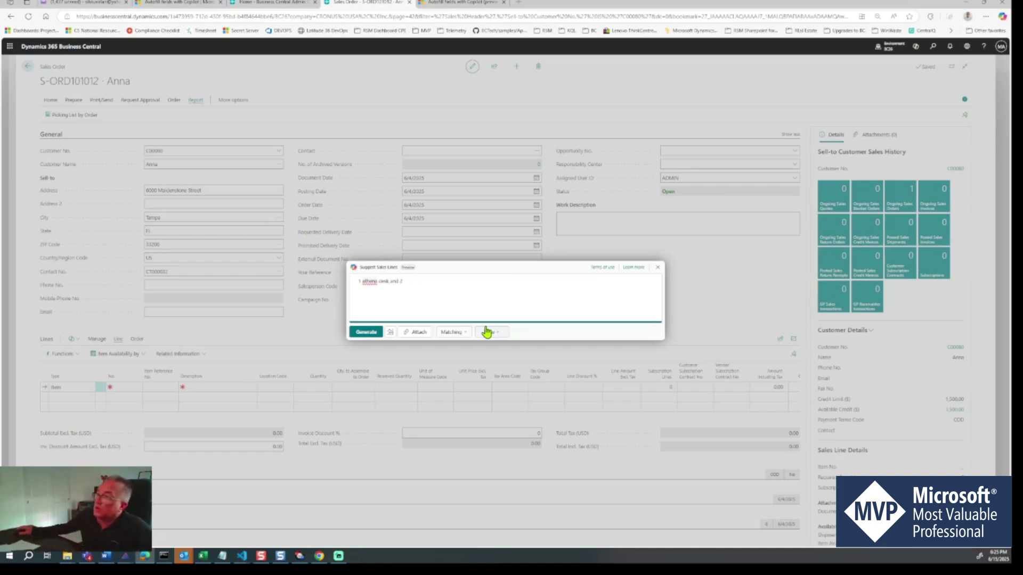
{"action": "left_click", "coordinate": [656, 268]}
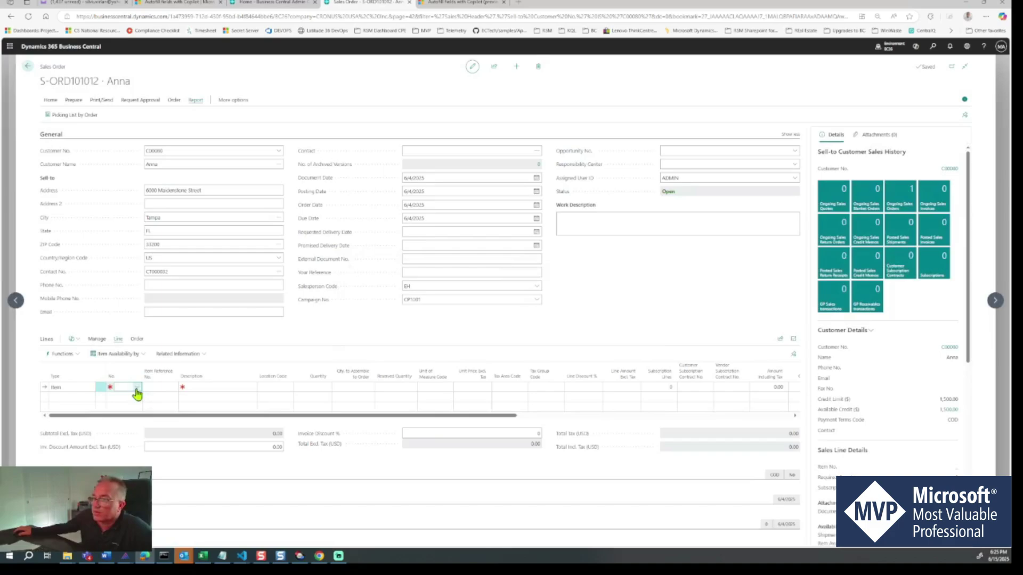
Check the item lookup, have Copilot suggest sales lines for "1 athens desk and 2 london chairs", and insert the suggested lines.
{"action": "left_click", "coordinate": [138, 387]}
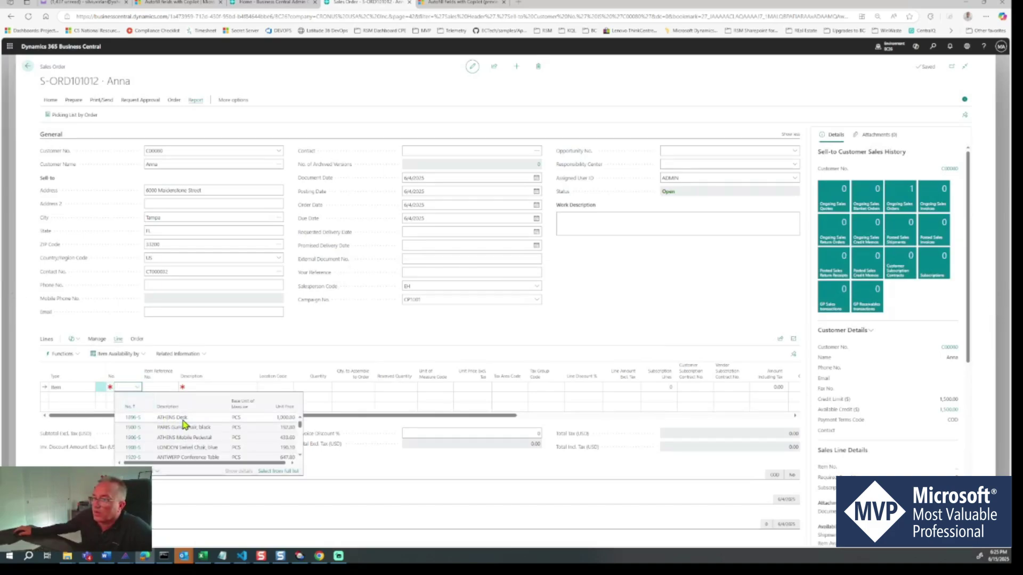
{"action": "left_click", "coordinate": [77, 344]}
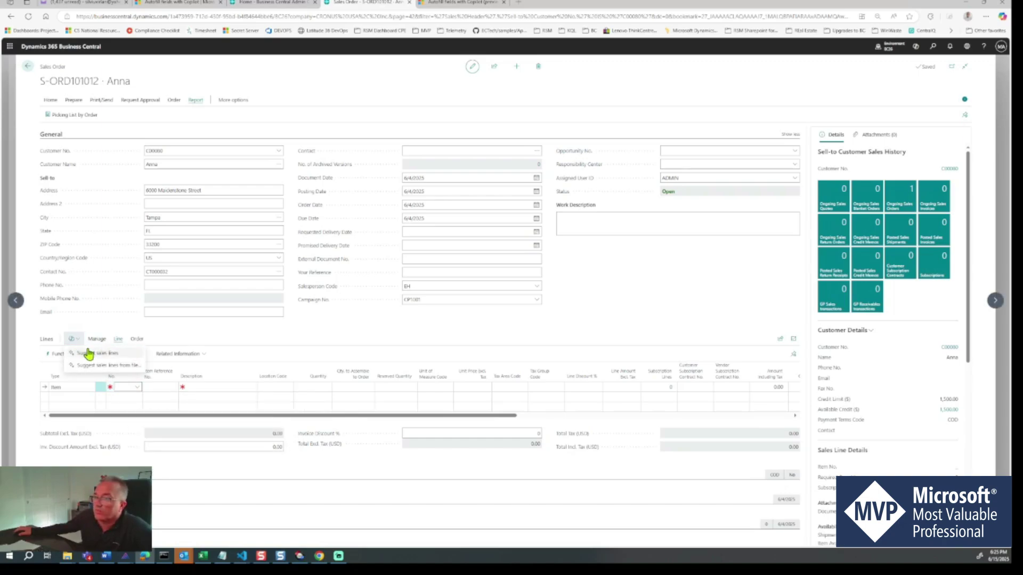
{"action": "left_click", "coordinate": [89, 353]}
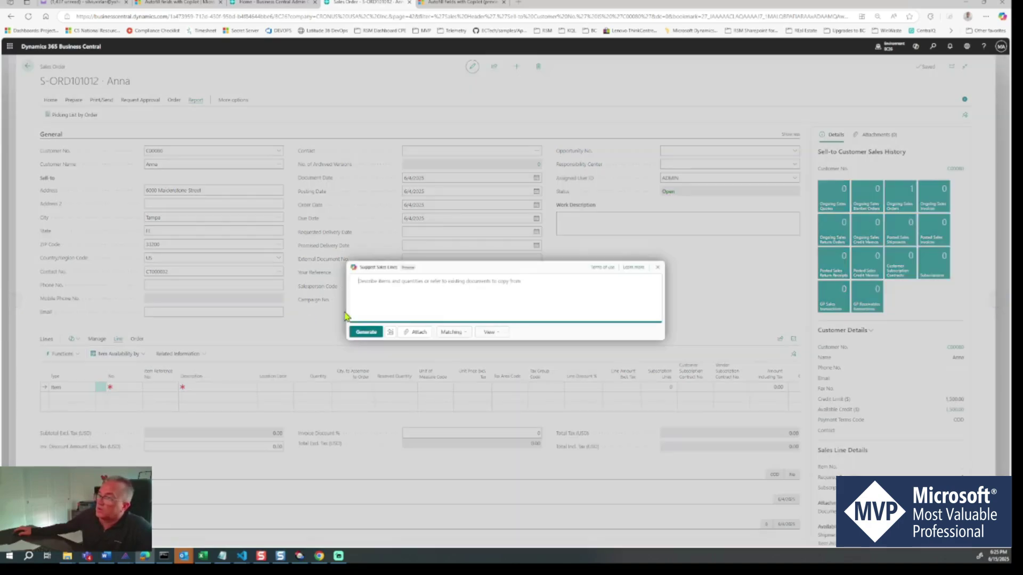
{"action": "left_click", "coordinate": [367, 301]}
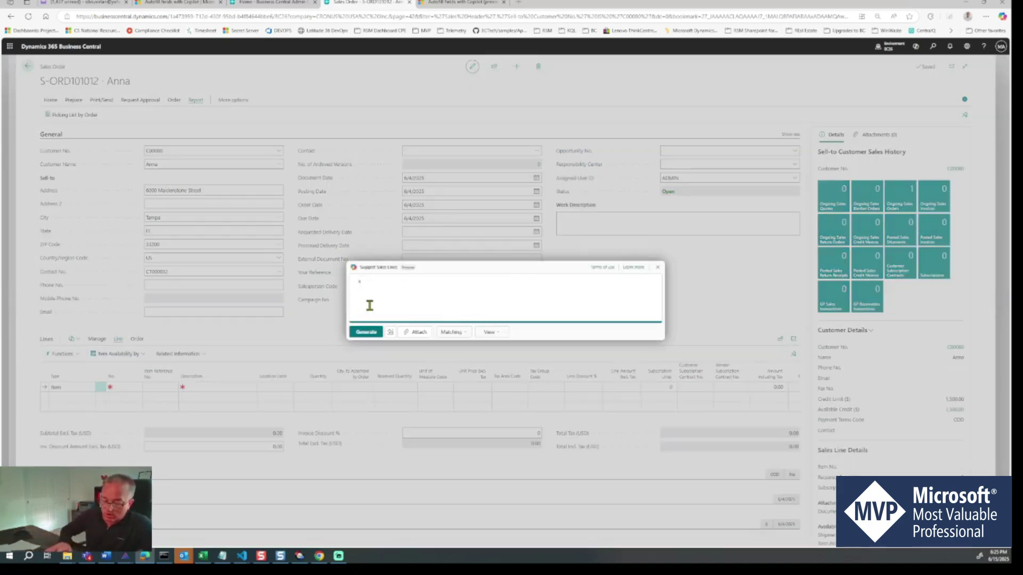
{"action": "type", "text": "1 athe"}
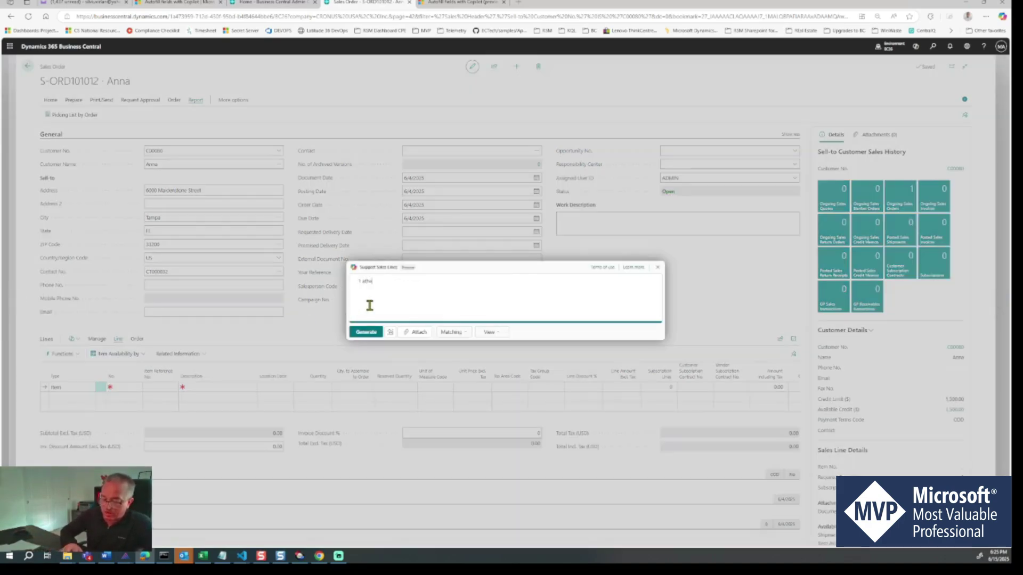
{"action": "type", "text": "ns desk and "}
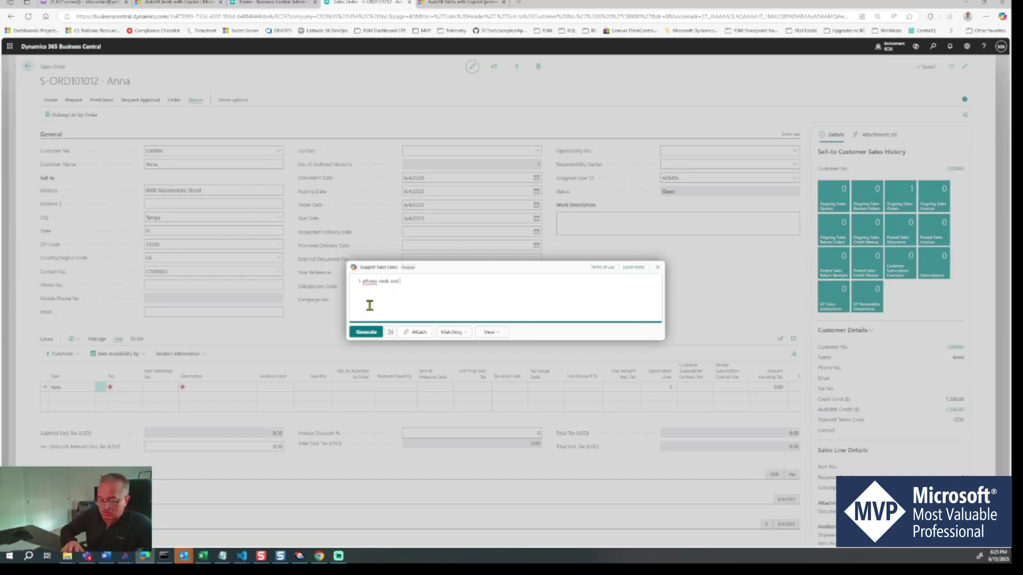
{"action": "type", "text": "2 london chai"}
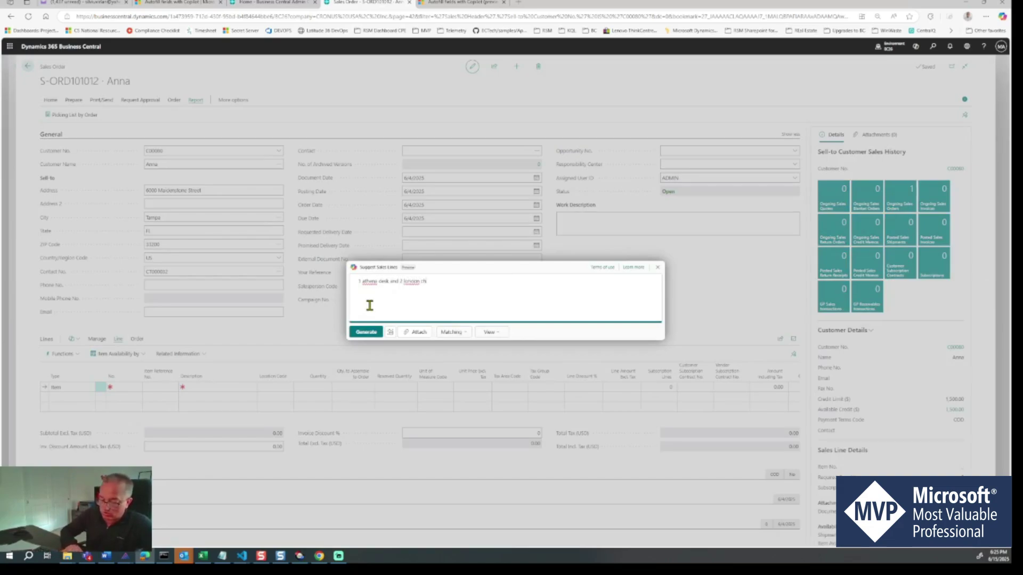
{"action": "type", "text": "rs"}
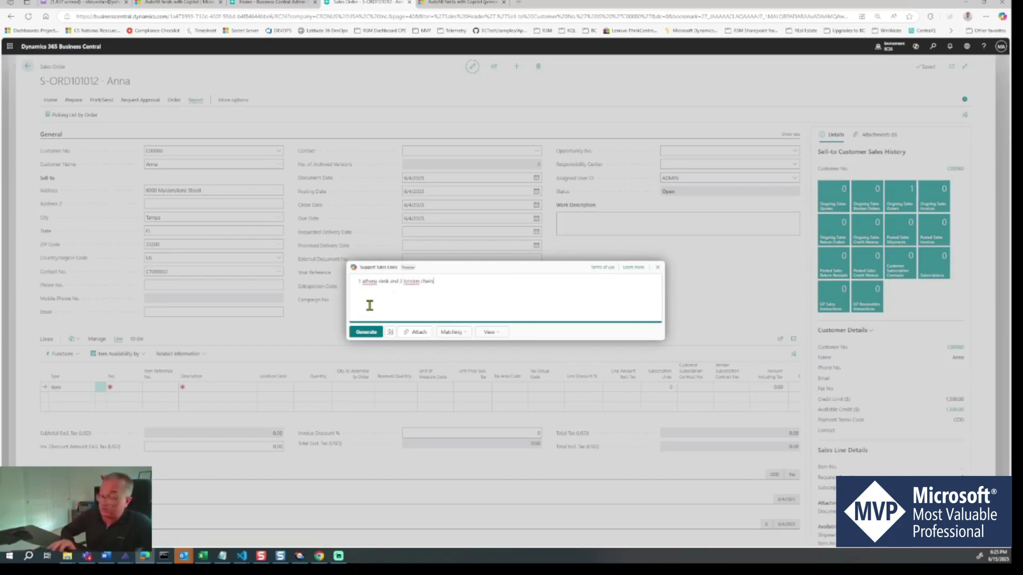
{"action": "left_click", "coordinate": [371, 333]}
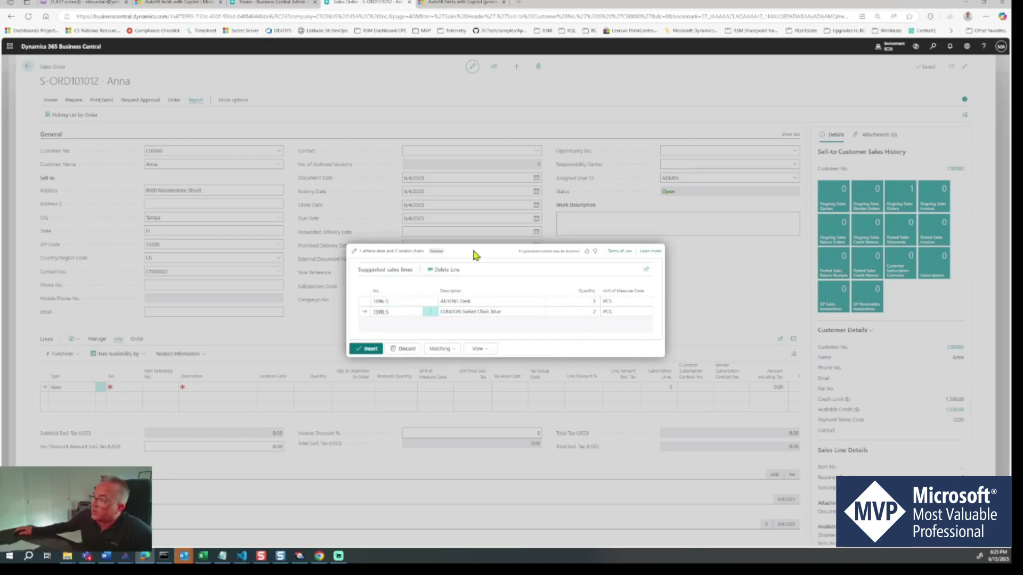
{"action": "left_click", "coordinate": [372, 351]}
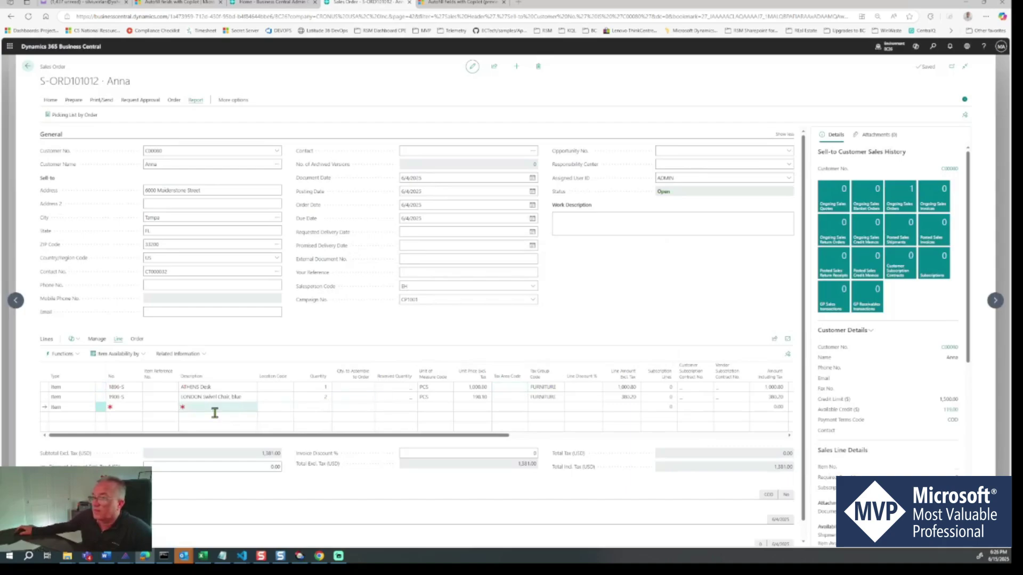
Post the sales order with the Ship and Invoice option and decline to open the posted invoice.
{"action": "left_click", "coordinate": [236, 389]}
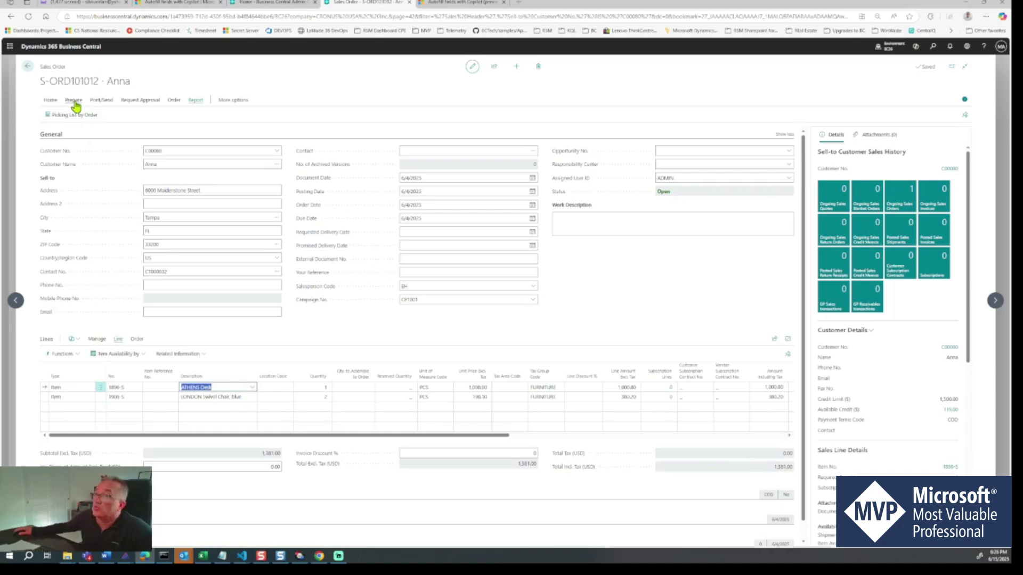
{"action": "left_click", "coordinate": [174, 102]}
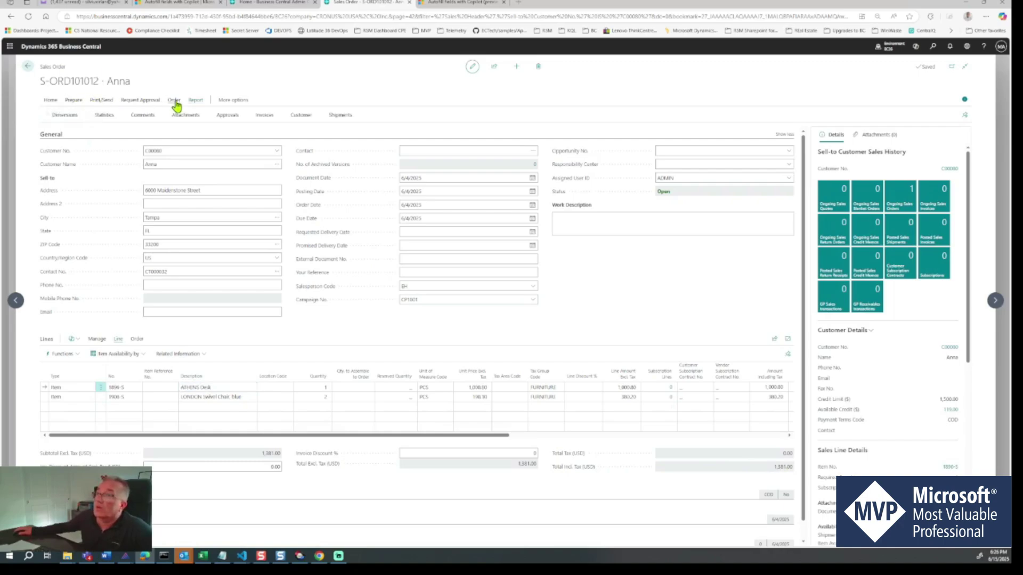
{"action": "left_click", "coordinate": [51, 104]}
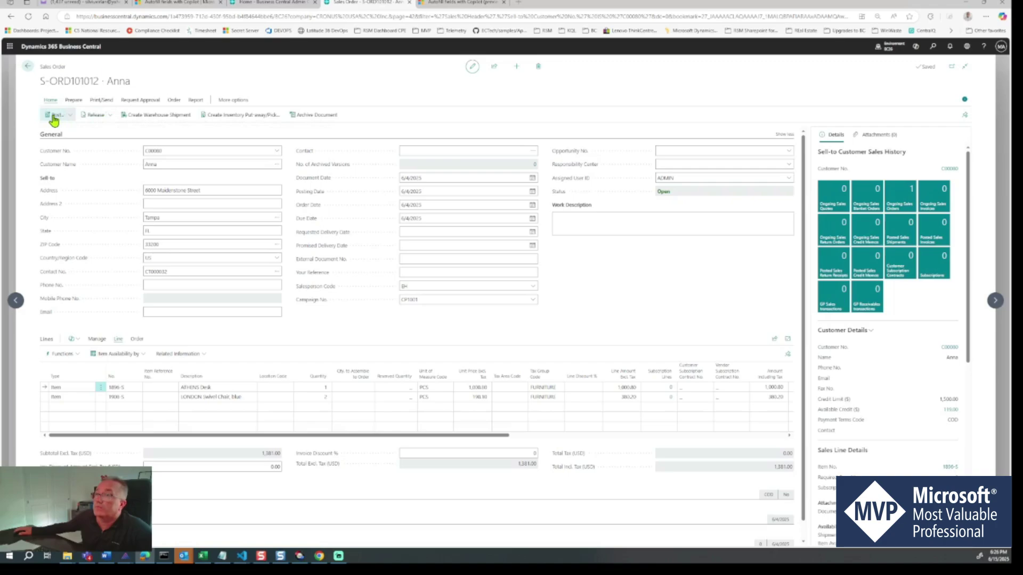
{"action": "left_click", "coordinate": [54, 118]}
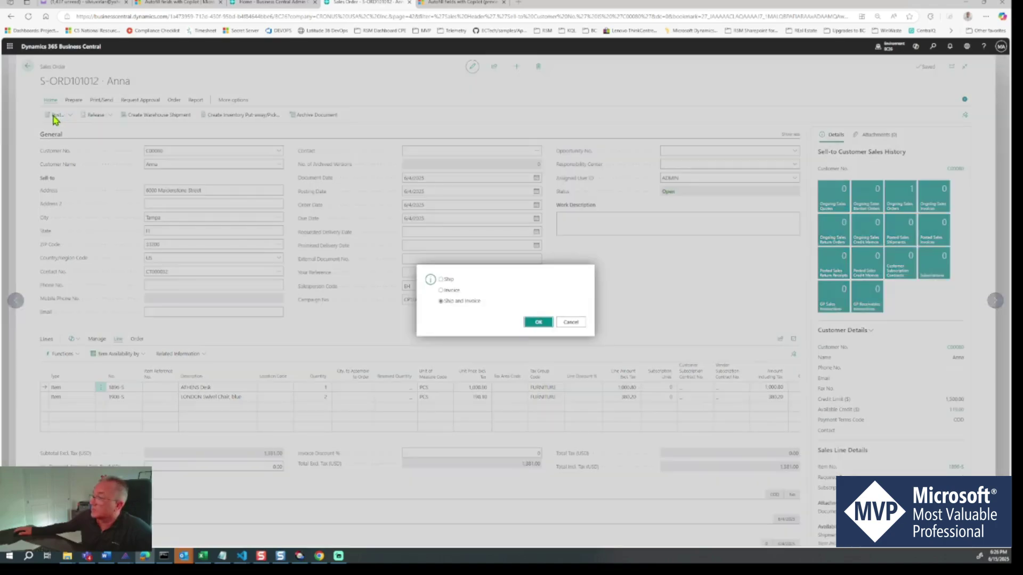
{"action": "left_click", "coordinate": [531, 324]}
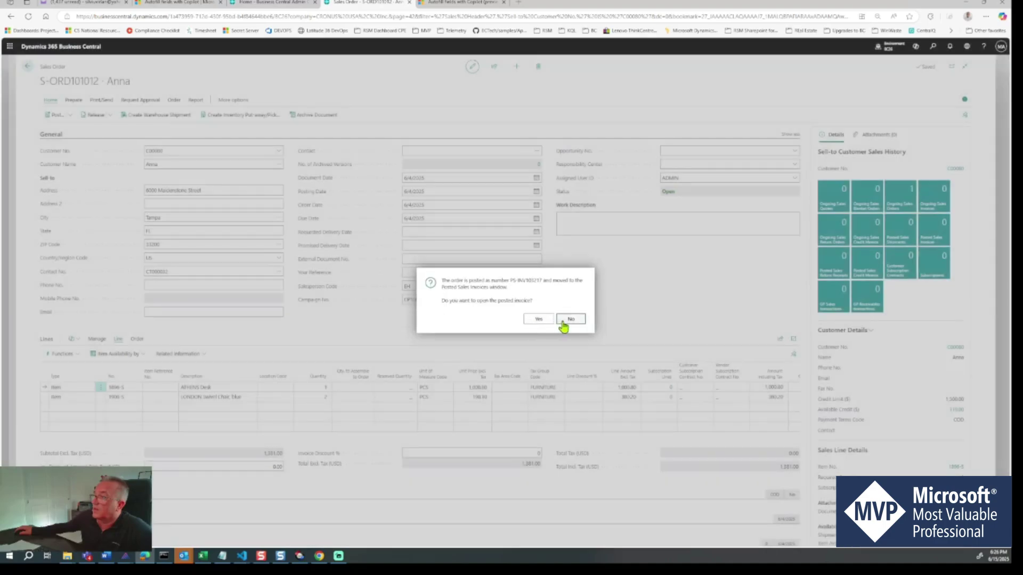
{"action": "left_click", "coordinate": [563, 321]}
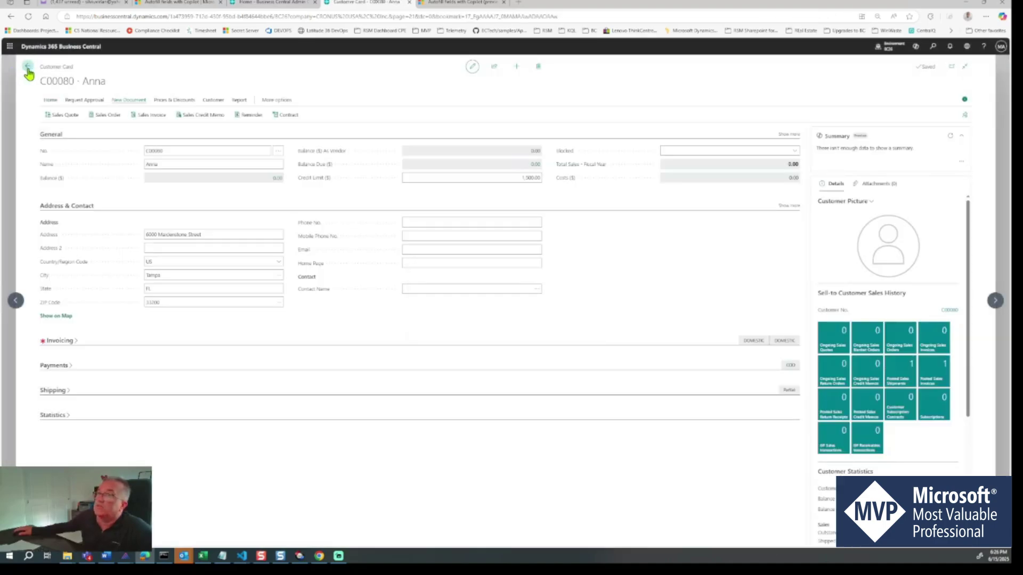
Reopen the same customer's card from the Customers list and expand its Copilot summary to the full version.
{"action": "left_click", "coordinate": [28, 69]}
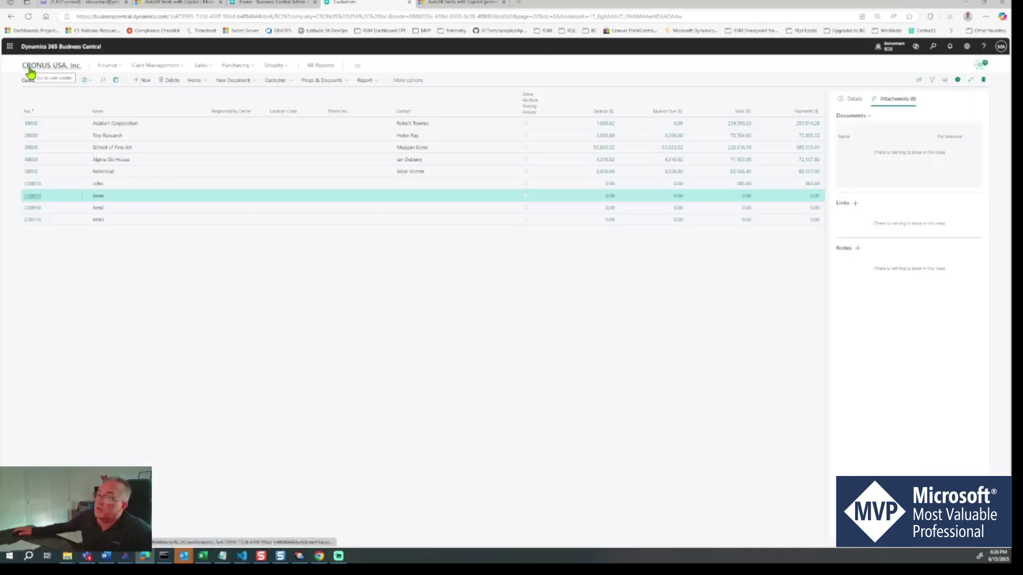
{"action": "left_click", "coordinate": [33, 196]}
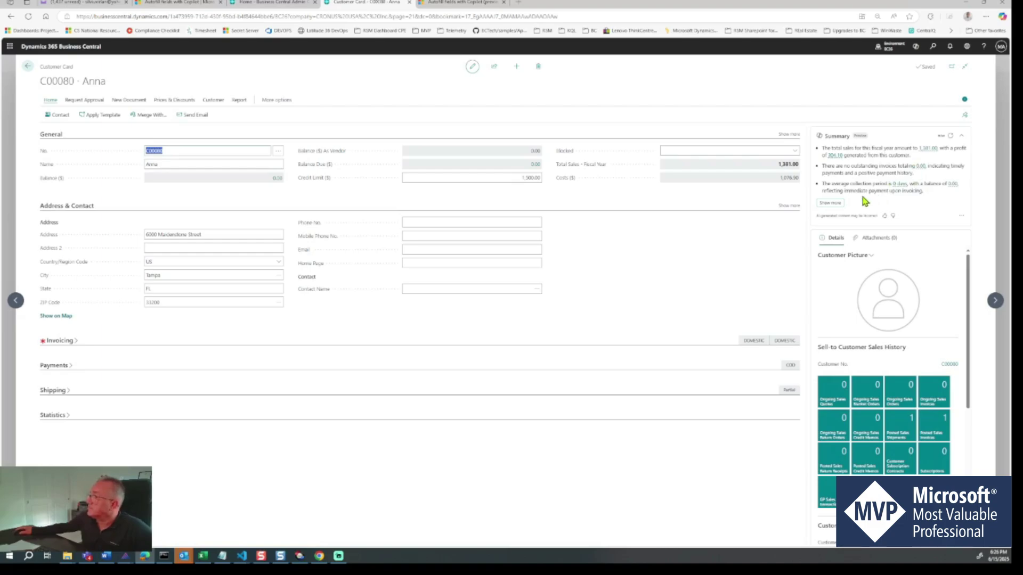
{"action": "left_click", "coordinate": [834, 203]}
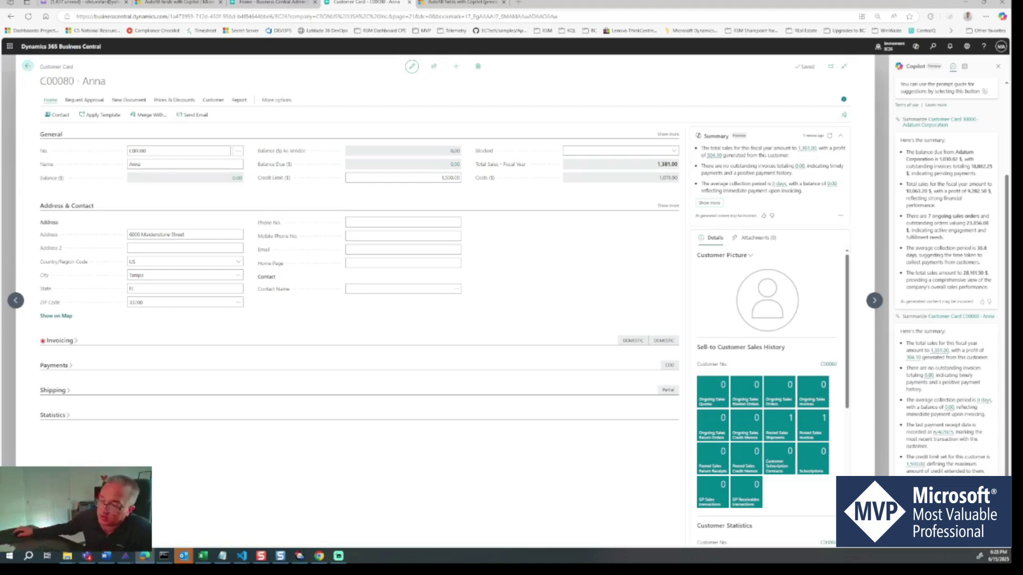
Switch to Visual Studio Code and examine the page properties and General group of the Customer Card code.
{"action": "key", "text": "alt+Tab"}
{"action": "left_click_drag", "start_coordinate": [345, 230], "coordinate": [350, 229]}
{"action": "scroll", "coordinate": [367, 234], "scroll_direction": "up", "scroll_amount": 3}
{"action": "scroll", "coordinate": [373, 245], "scroll_direction": "up", "scroll_amount": 5}
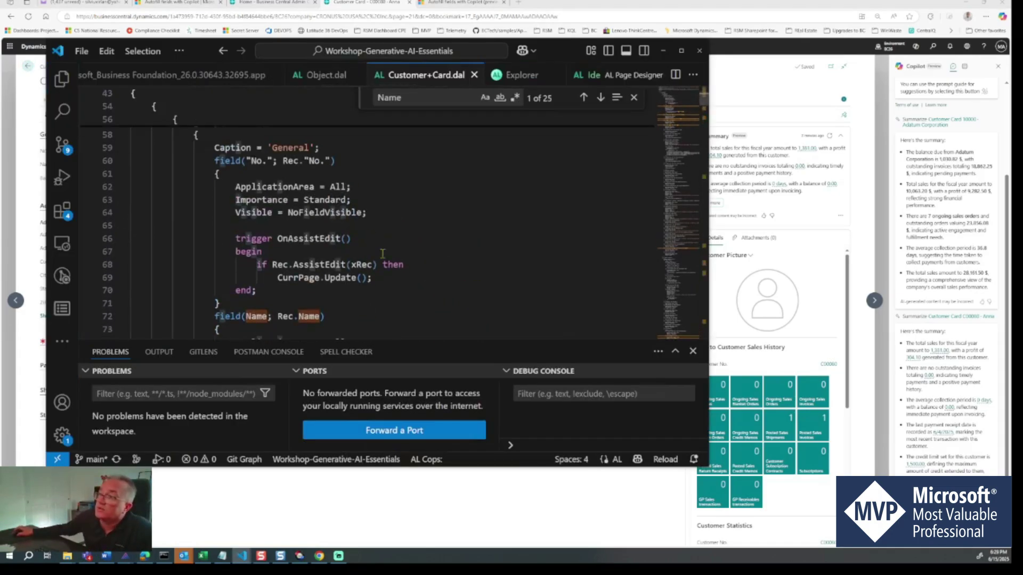
{"action": "scroll", "coordinate": [386, 265], "scroll_direction": "up", "scroll_amount": 2}
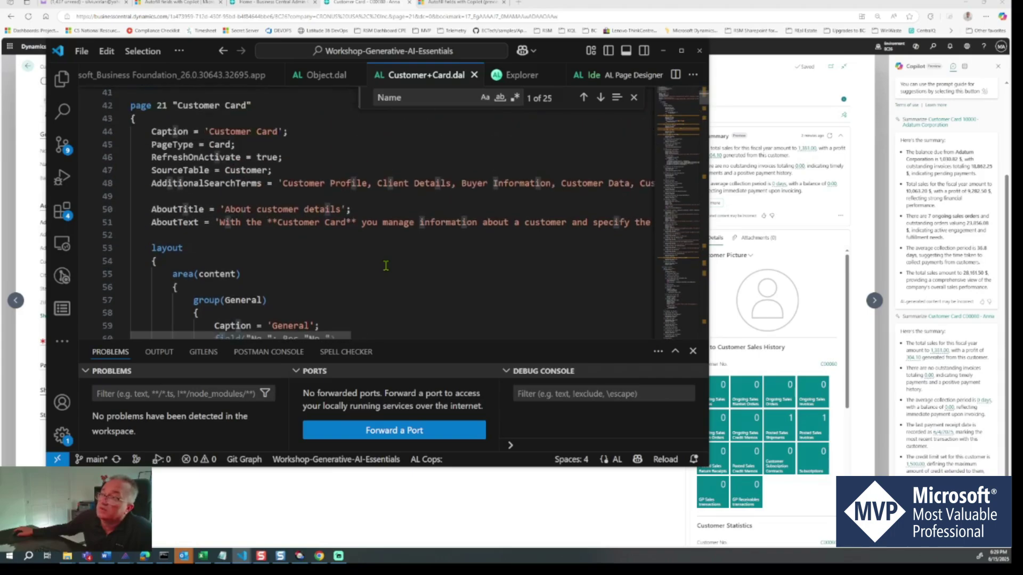
{"action": "scroll", "coordinate": [386, 265], "scroll_direction": "down", "scroll_amount": 7}
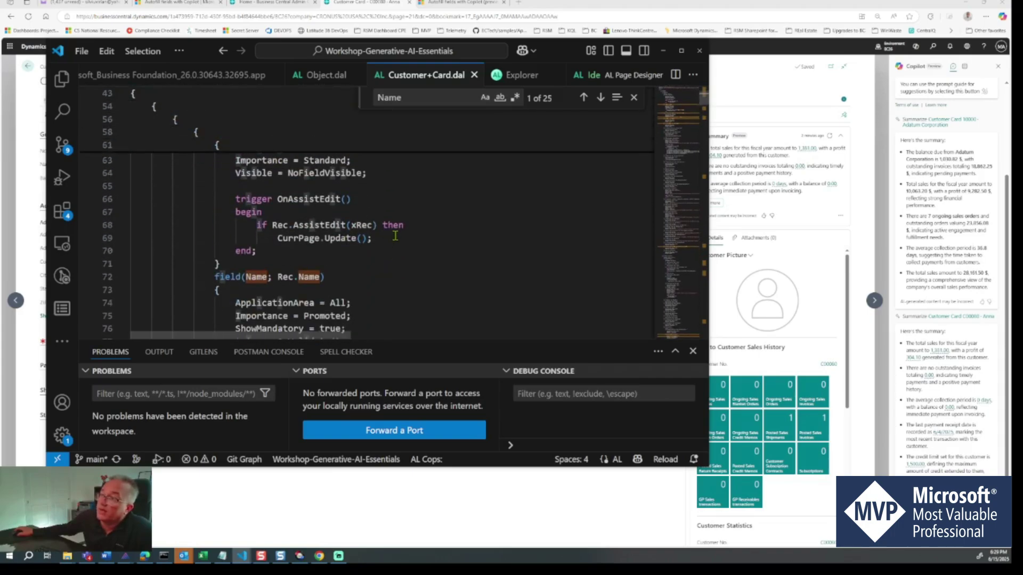
{"action": "scroll", "coordinate": [395, 236], "scroll_direction": "down", "scroll_amount": 4}
{"action": "scroll", "coordinate": [395, 235], "scroll_direction": "up", "scroll_amount": 7}
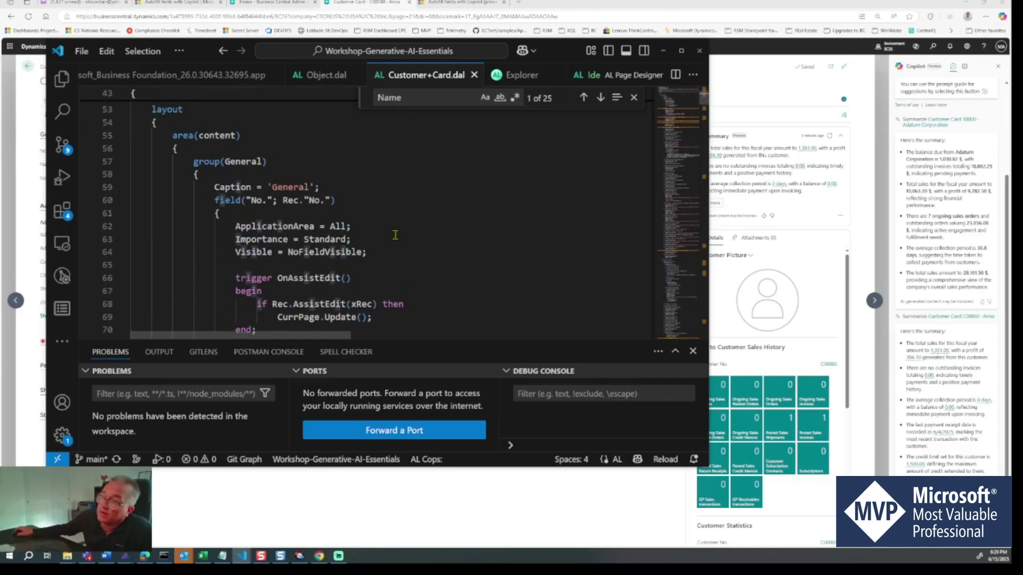
{"action": "scroll", "coordinate": [395, 235], "scroll_direction": "up", "scroll_amount": 1}
{"action": "scroll", "coordinate": [410, 203], "scroll_direction": "down", "scroll_amount": 4}
{"action": "scroll", "coordinate": [426, 160], "scroll_direction": "up", "scroll_amount": 4}
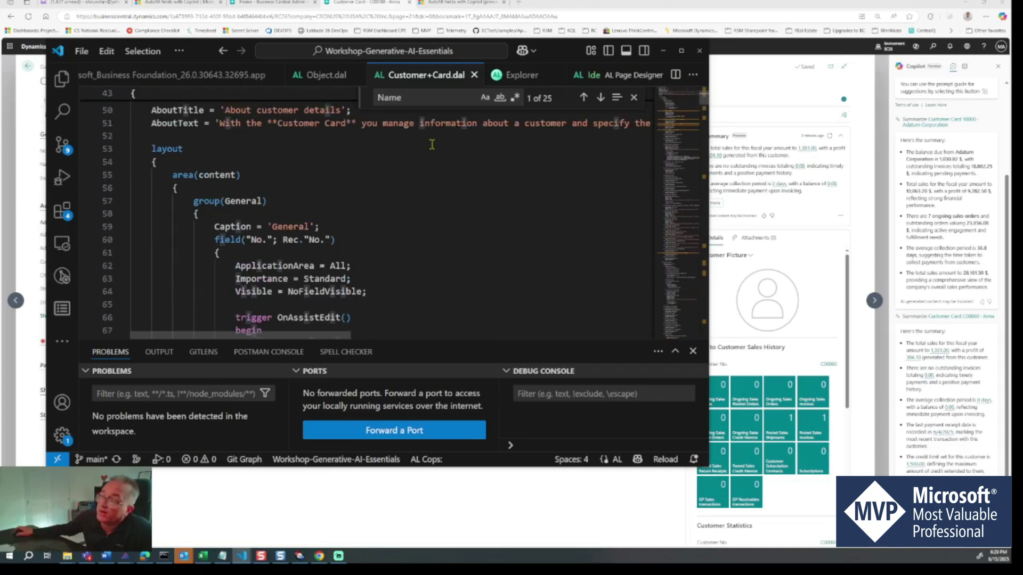
{"action": "scroll", "coordinate": [367, 202], "scroll_direction": "down", "scroll_amount": 3}
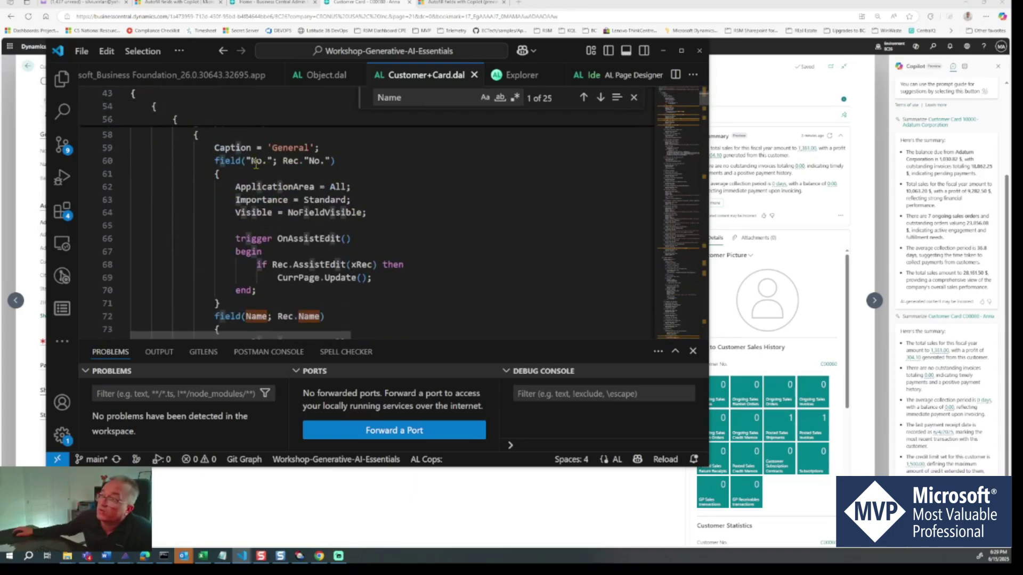
Examine the Name, CFDI Customer Name, Search Name and Balance (LCY) field definitions in the Customer Card code, and return to Business Central.
{"action": "scroll", "coordinate": [357, 234], "scroll_direction": "down", "scroll_amount": 2}
{"action": "left_click", "coordinate": [365, 255]}
{"action": "scroll", "coordinate": [365, 257], "scroll_direction": "down", "scroll_amount": 2}
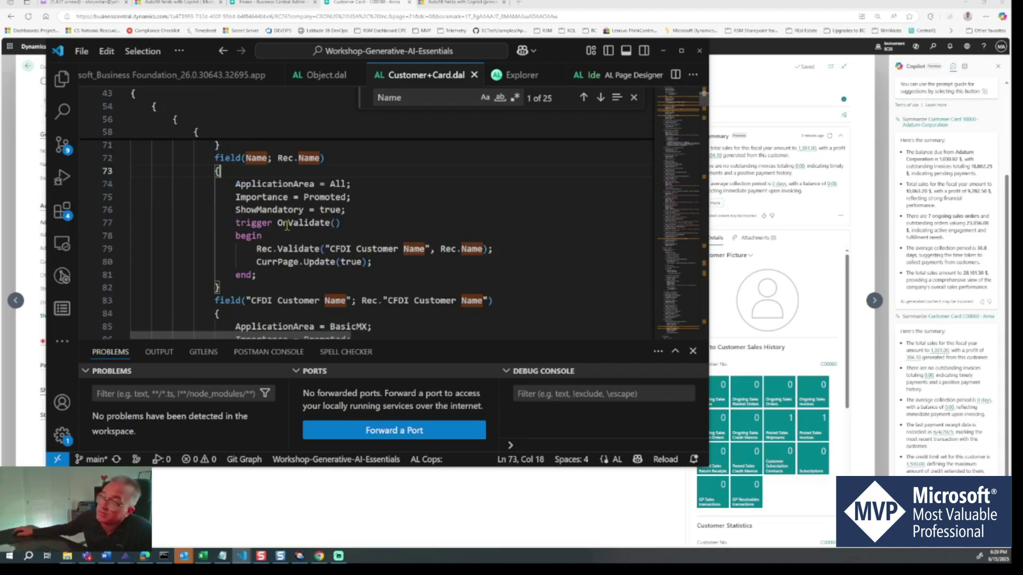
{"action": "scroll", "coordinate": [337, 259], "scroll_direction": "down", "scroll_amount": 5}
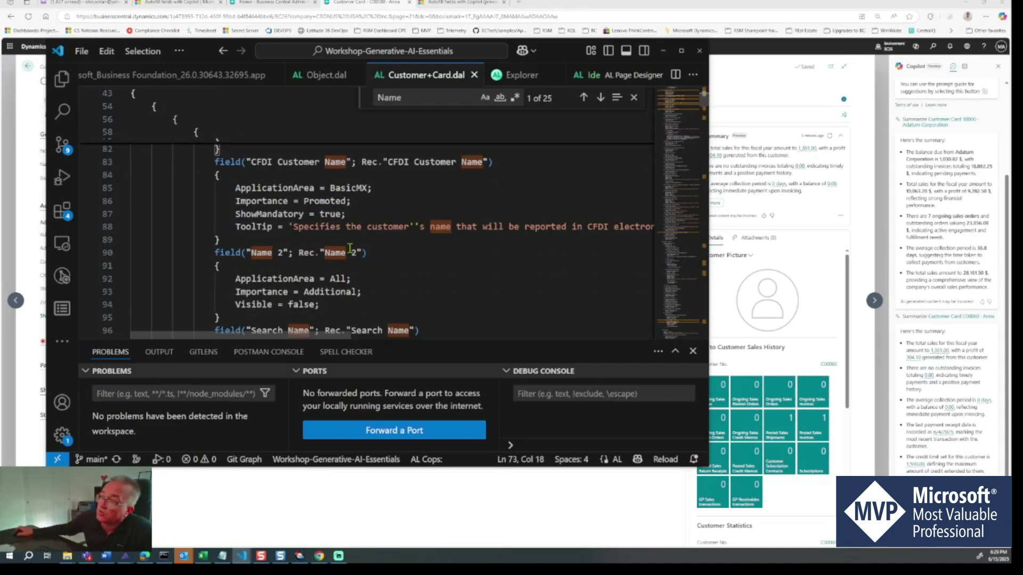
{"action": "scroll", "coordinate": [330, 223], "scroll_direction": "down", "scroll_amount": 3}
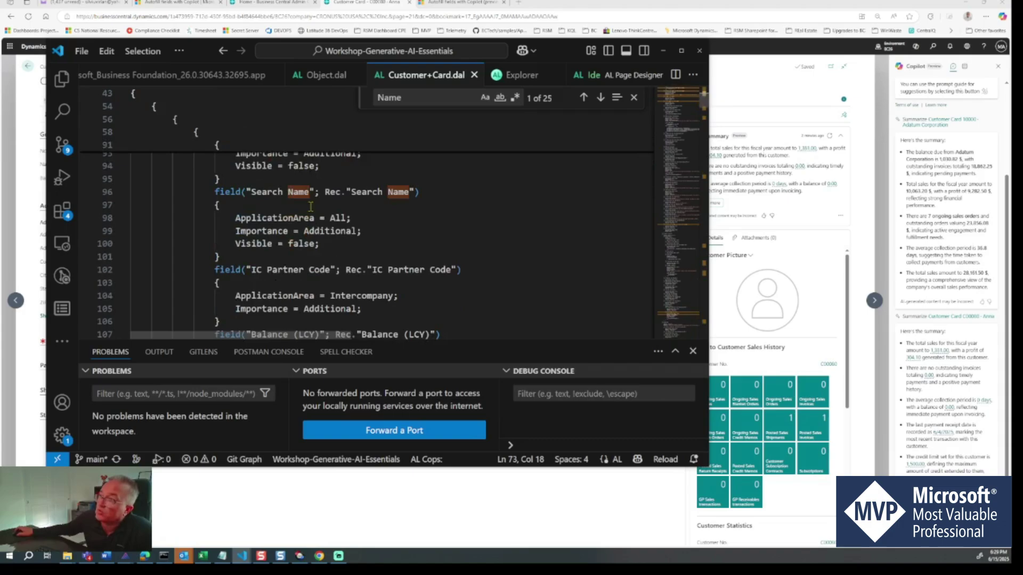
{"action": "scroll", "coordinate": [321, 258], "scroll_direction": "down", "scroll_amount": 4}
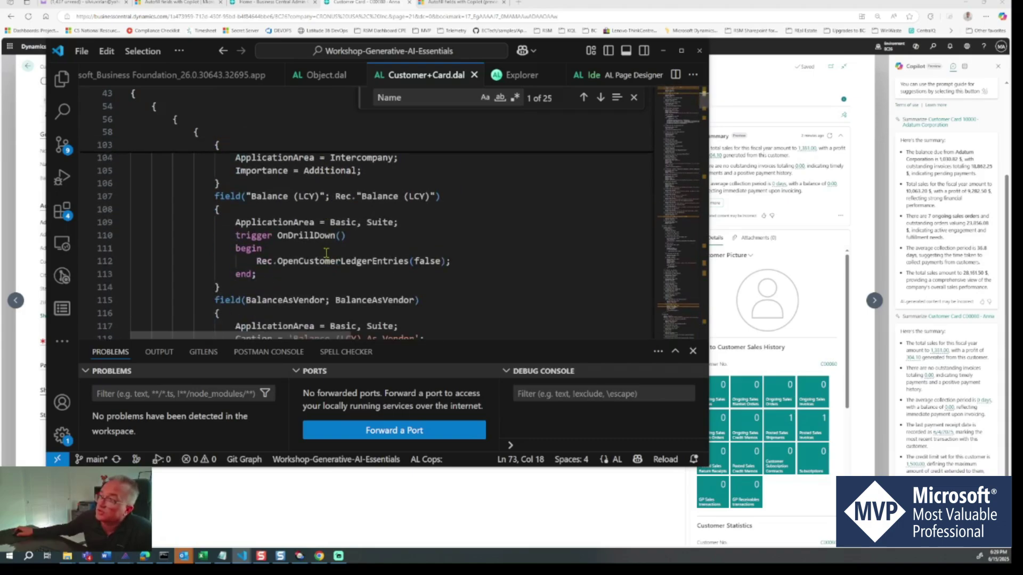
{"action": "scroll", "coordinate": [328, 255], "scroll_direction": "down", "scroll_amount": 1}
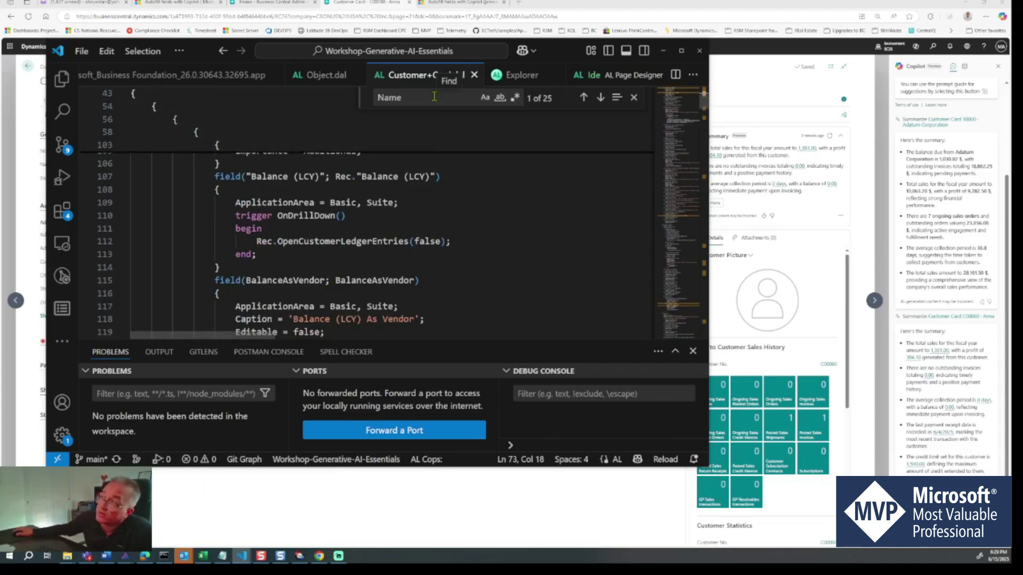
{"action": "left_click", "coordinate": [664, 51]}
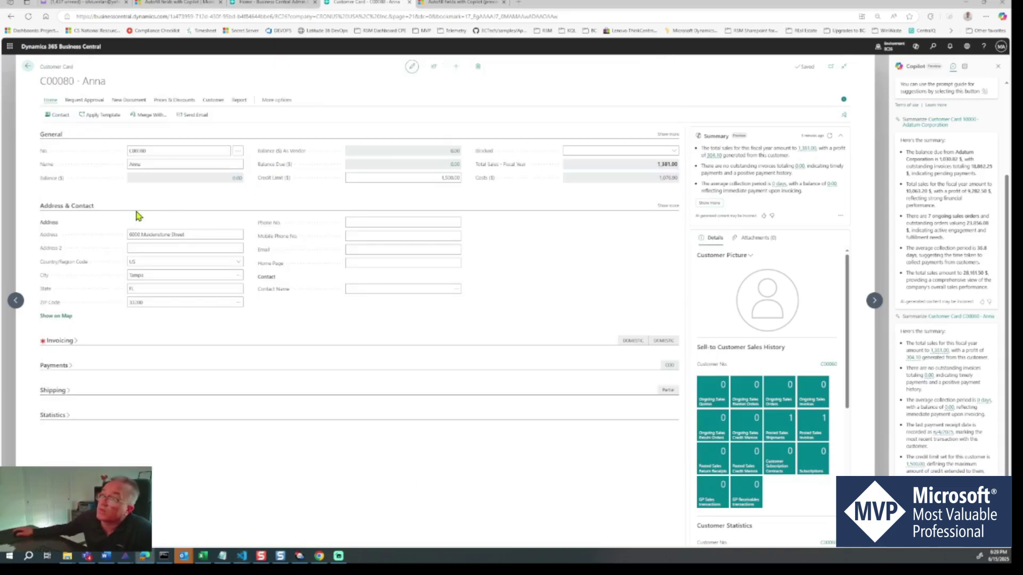
Go back to the Customers list and create a new customer from the CUSTOMER PERSON template.
{"action": "left_click", "coordinate": [227, 165]}
{"action": "left_click", "coordinate": [29, 68]}
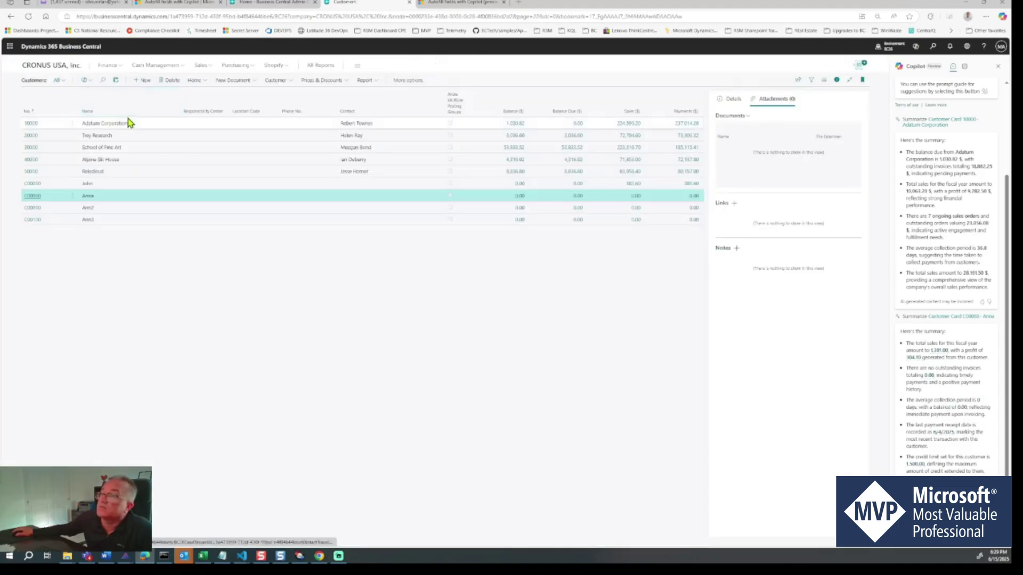
{"action": "left_click", "coordinate": [147, 82]}
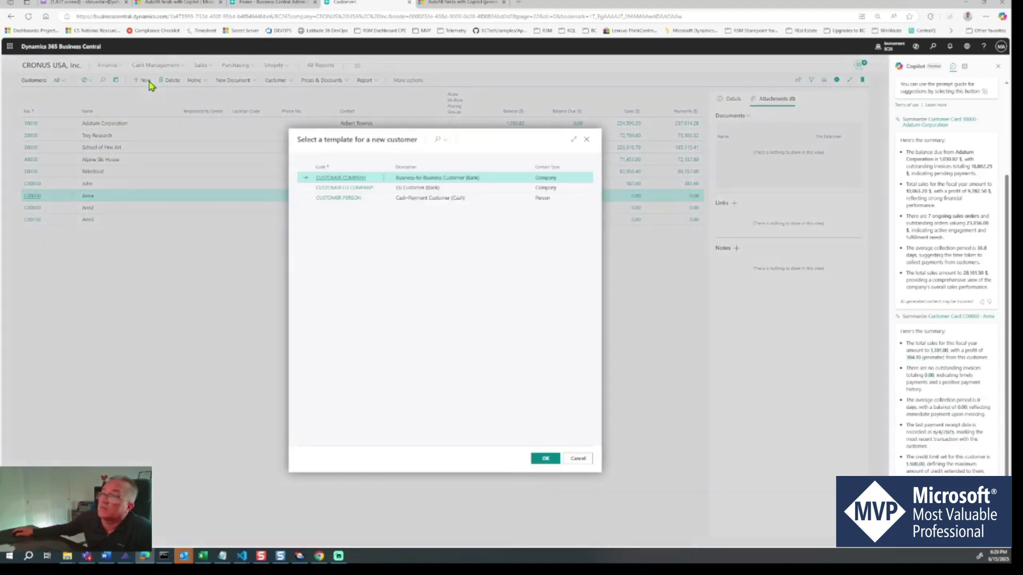
{"action": "left_click", "coordinate": [324, 198]}
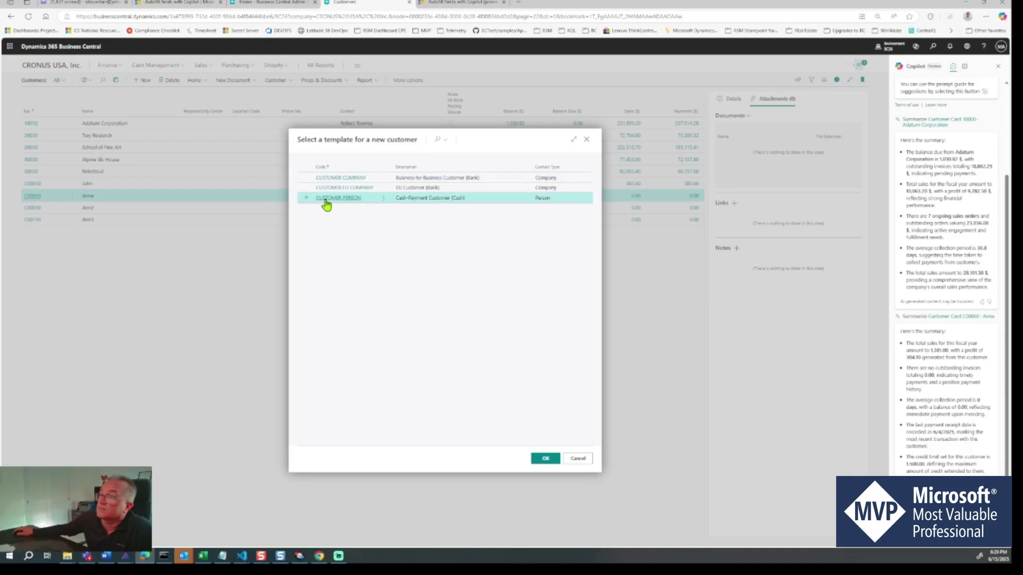
{"action": "left_click", "coordinate": [326, 201]}
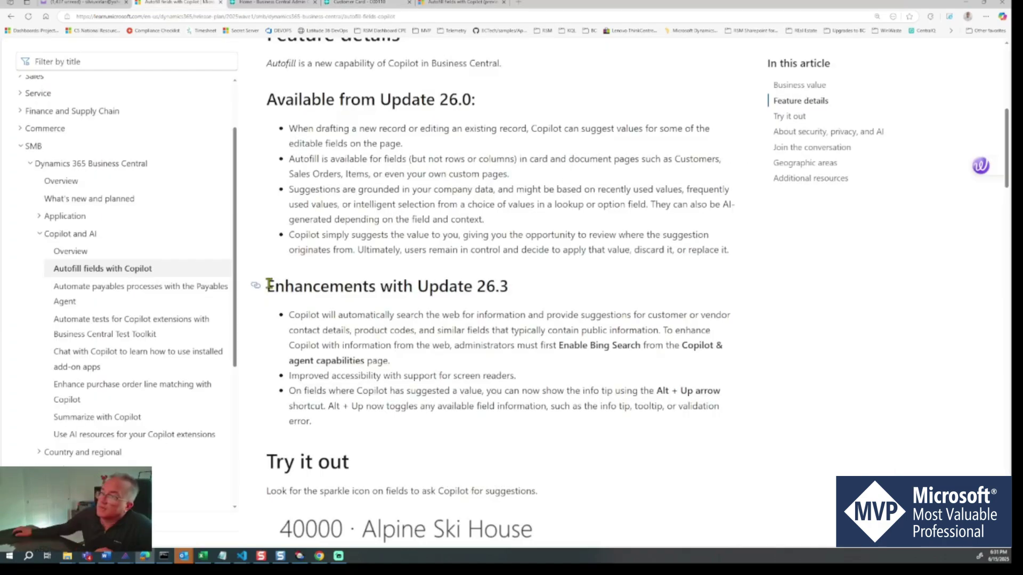
Read the Enhancements with Update 26.3 section of the autofill article, highlighting the web search paragraph and the Enable Bing Search requirement.
{"action": "left_click_drag", "start_coordinate": [267, 286], "coordinate": [513, 288]}
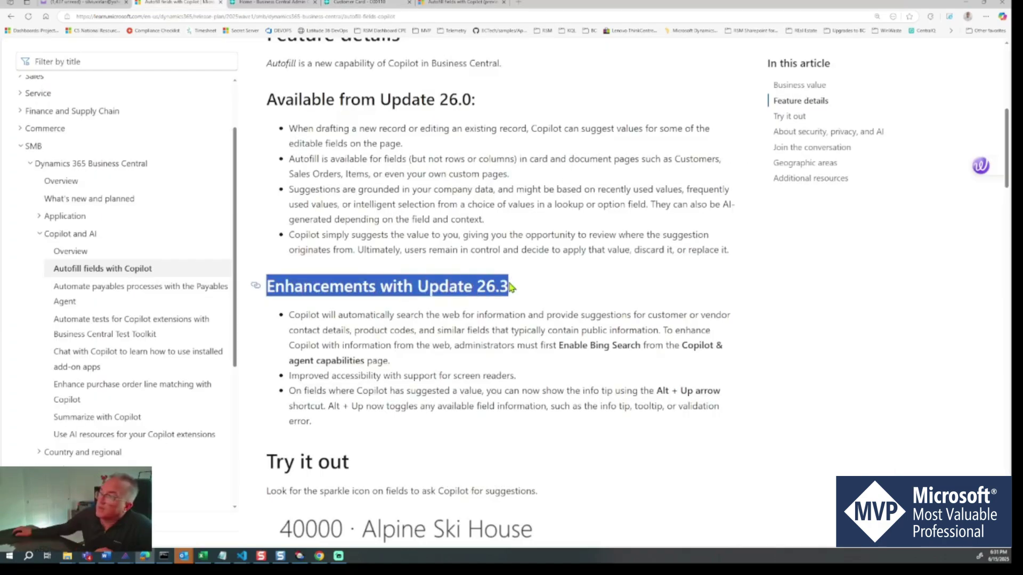
{"action": "left_click", "coordinate": [490, 309]}
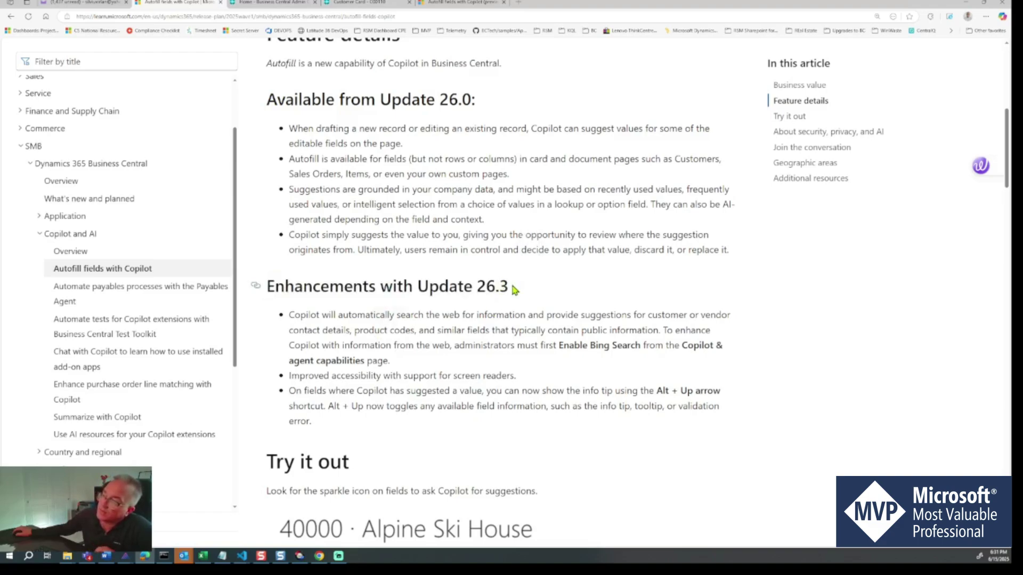
{"action": "left_click_drag", "start_coordinate": [510, 281], "coordinate": [428, 282]}
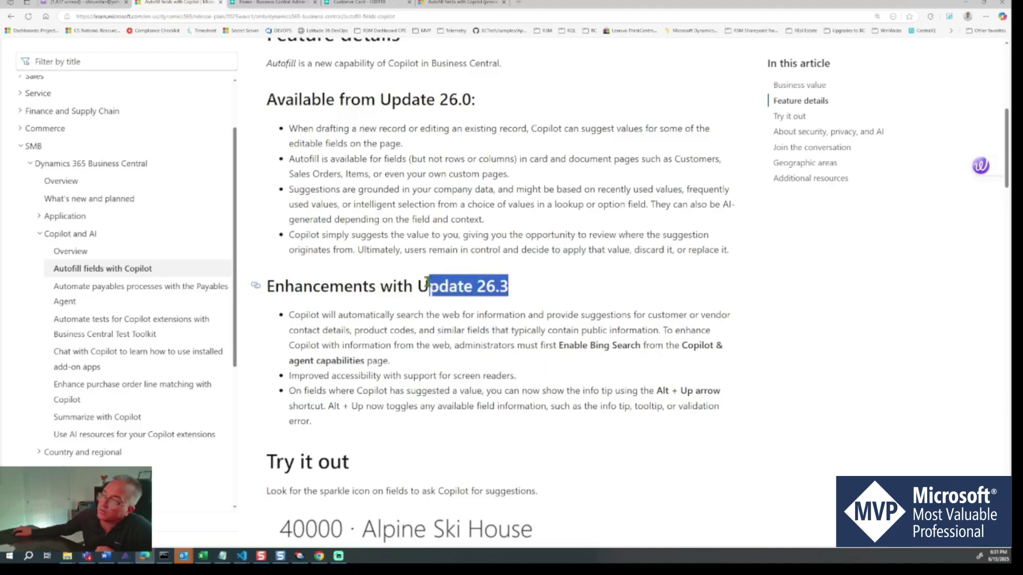
{"action": "left_click", "coordinate": [418, 331]}
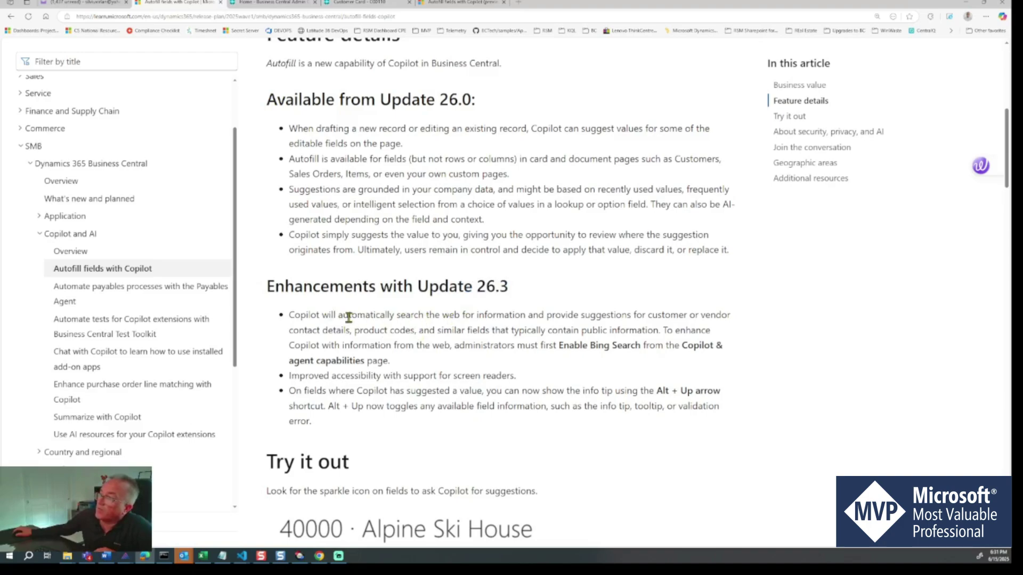
{"action": "left_click_drag", "start_coordinate": [294, 313], "coordinate": [719, 362]}
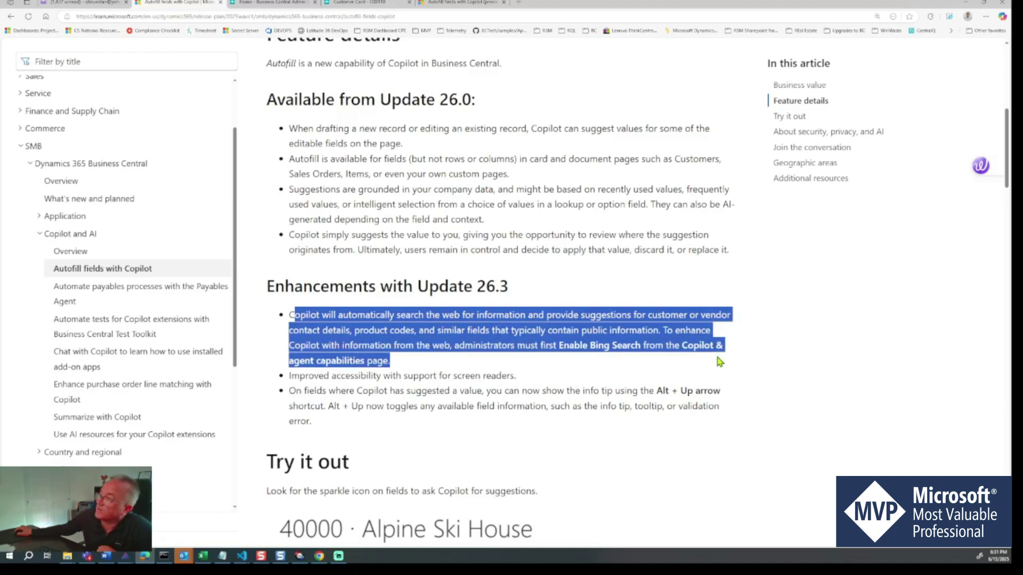
{"action": "left_click", "coordinate": [554, 356]}
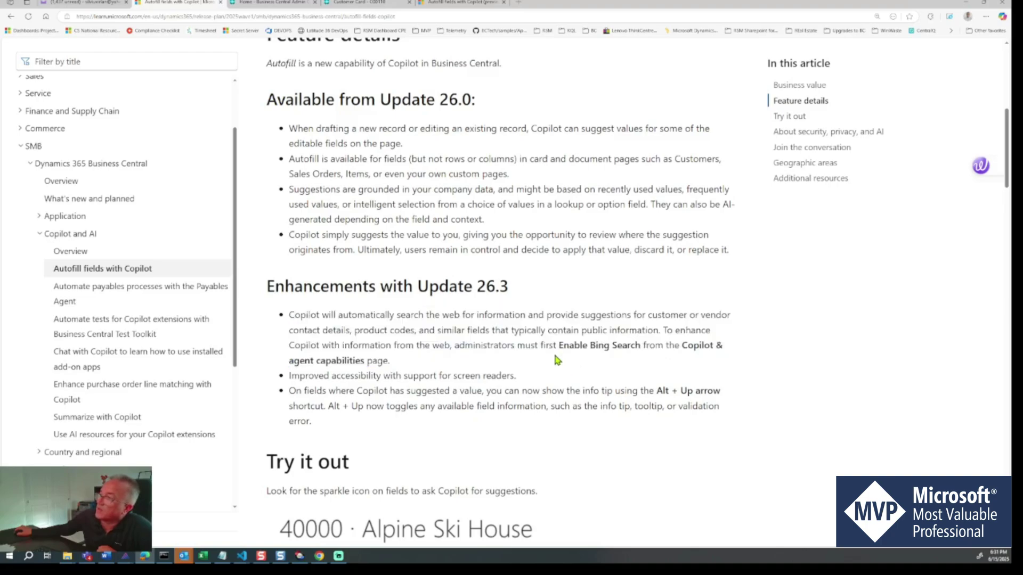
{"action": "left_click_drag", "start_coordinate": [560, 345], "coordinate": [643, 346]}
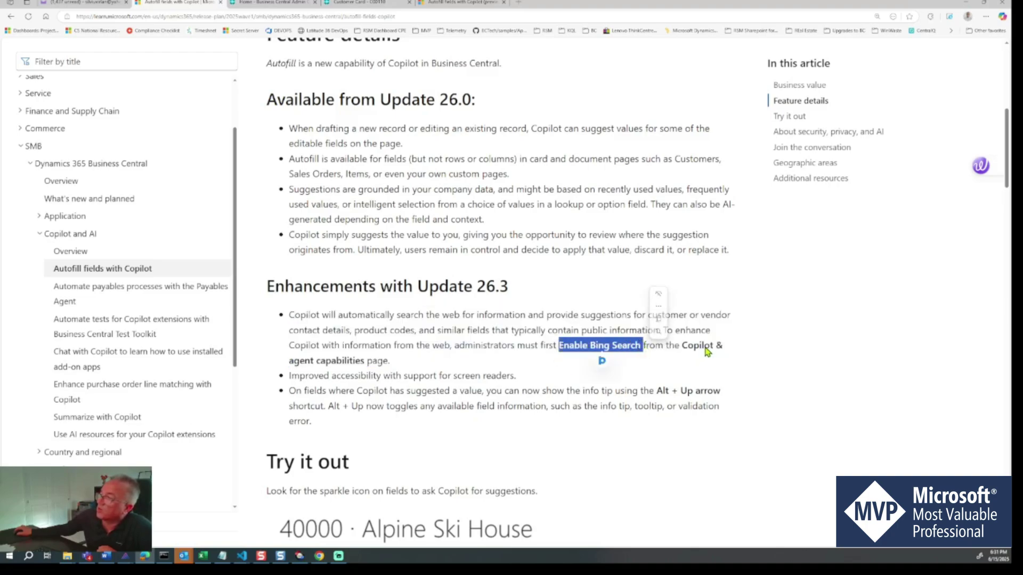
{"action": "left_click", "coordinate": [332, 359]}
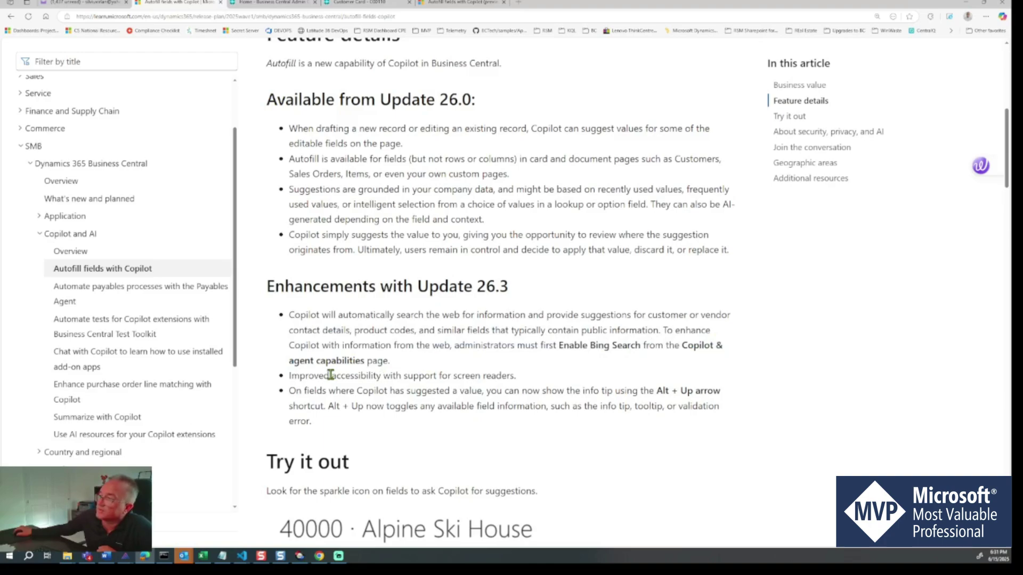
Search Business Central for "copilot", check the Copilot & agent capabilities page for the Bing Search option, and return to the autofill article.
{"action": "left_click", "coordinate": [333, 4]}
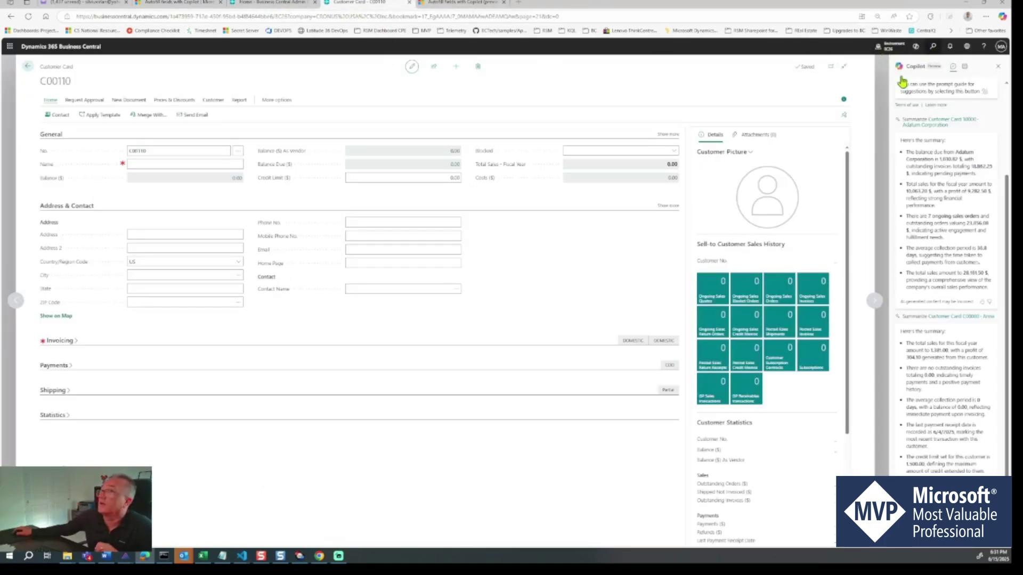
{"action": "key", "text": "alt+q"}
{"action": "type", "text": "co"}
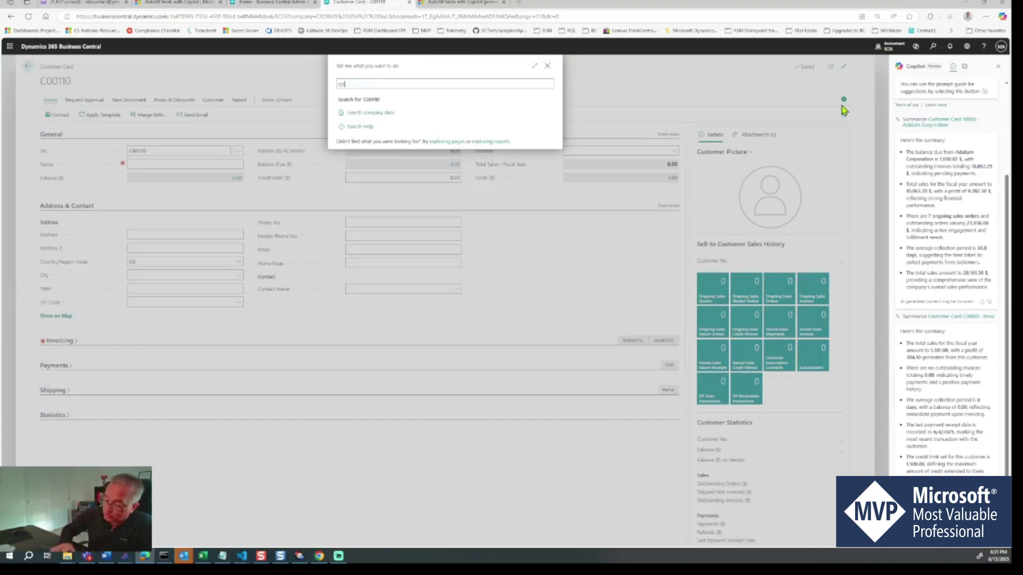
{"action": "type", "text": "pilot"}
{"action": "left_click", "coordinate": [384, 112]}
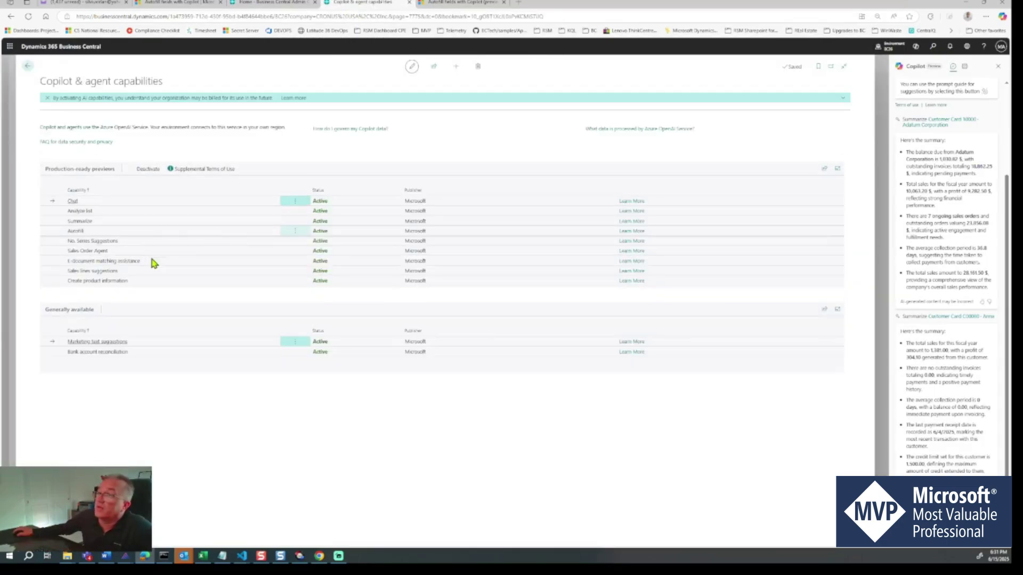
{"action": "left_click", "coordinate": [173, 2]}
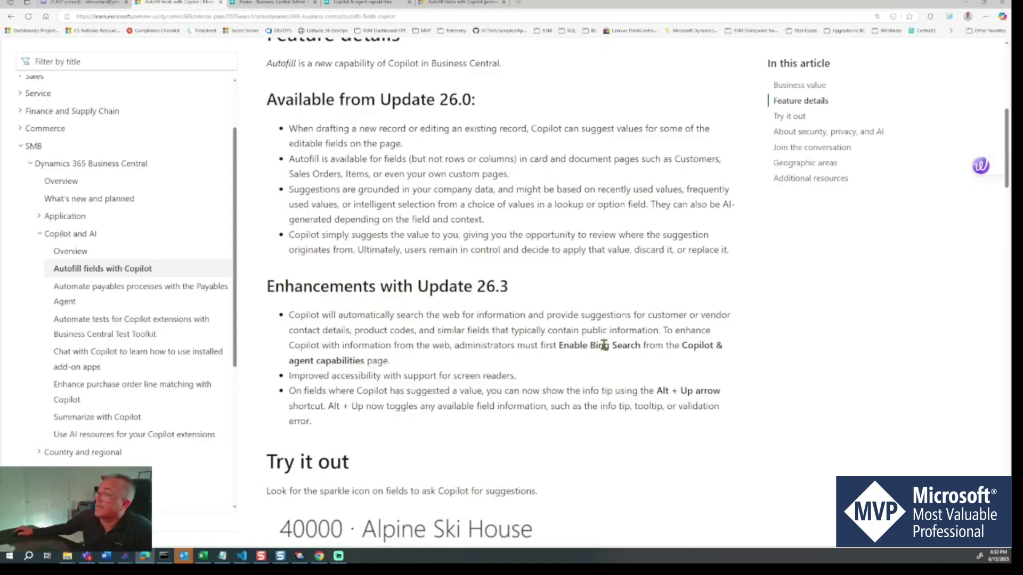